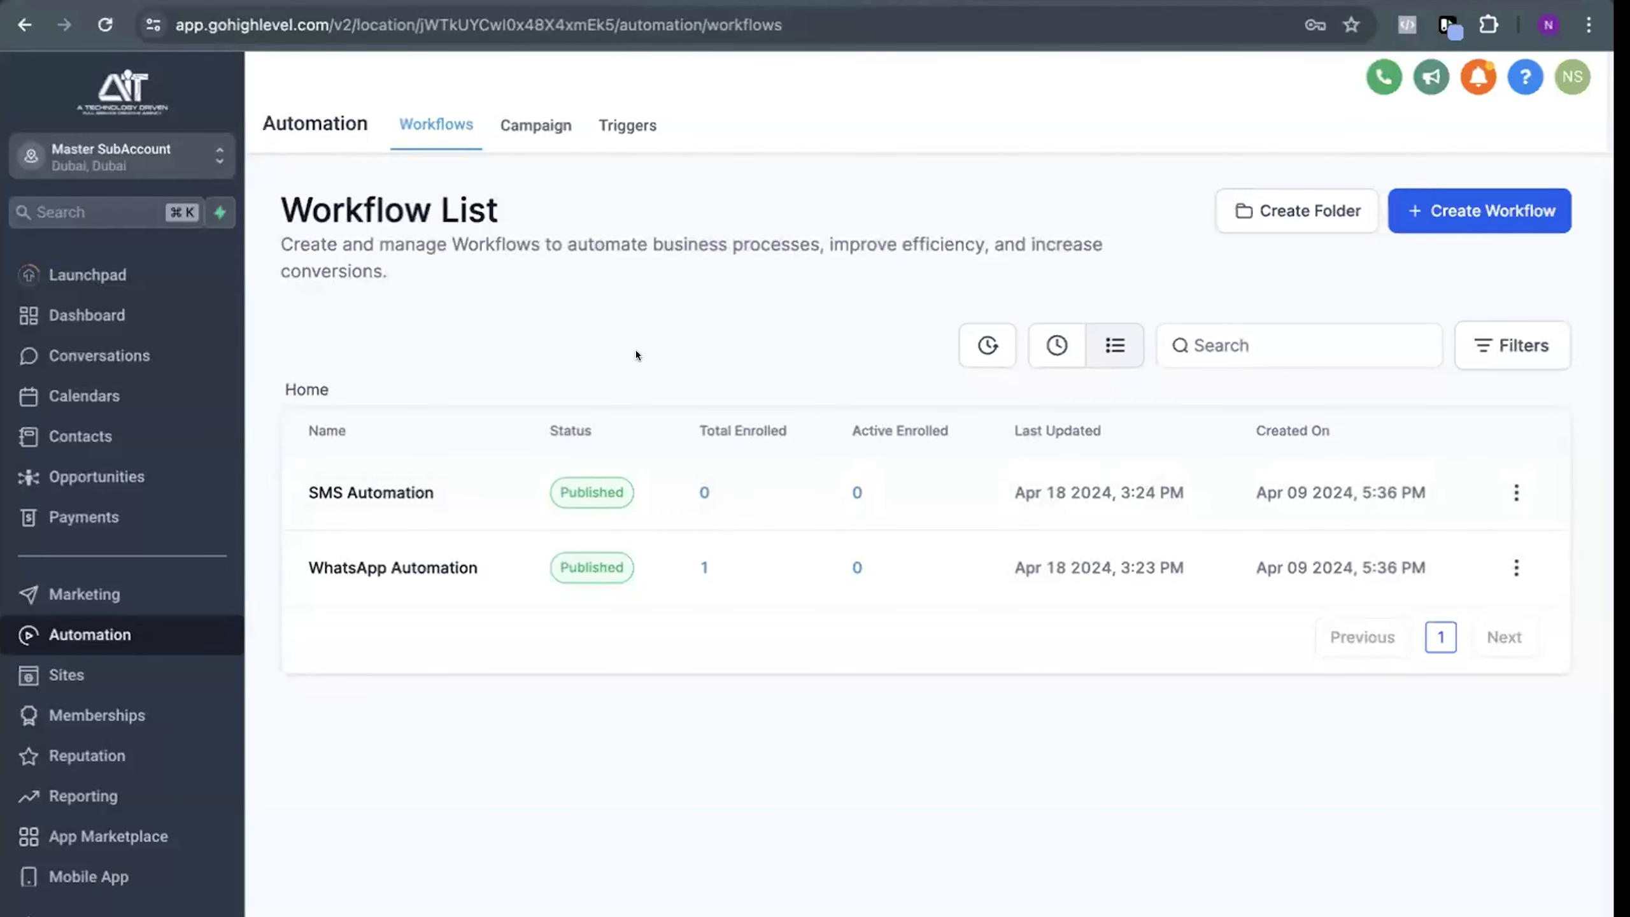
Open the WhatsApp Automation workflow and examine the settings of its Form Submitted on Lander trigger
left_click(382, 568)
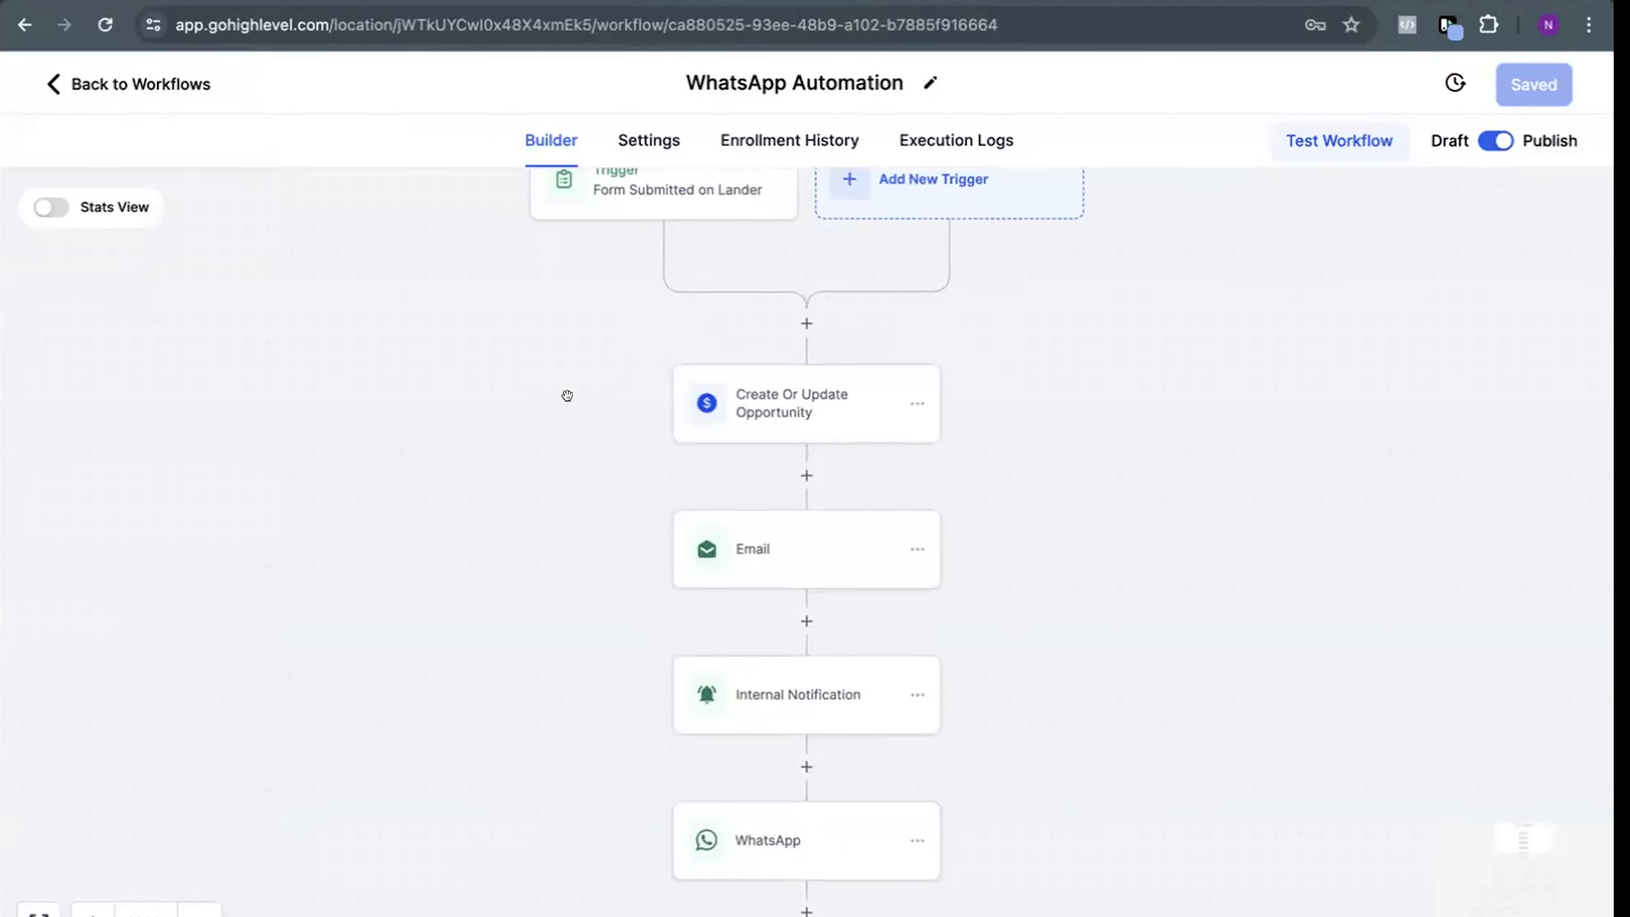
left_click_drag(567, 395, 546, 502)
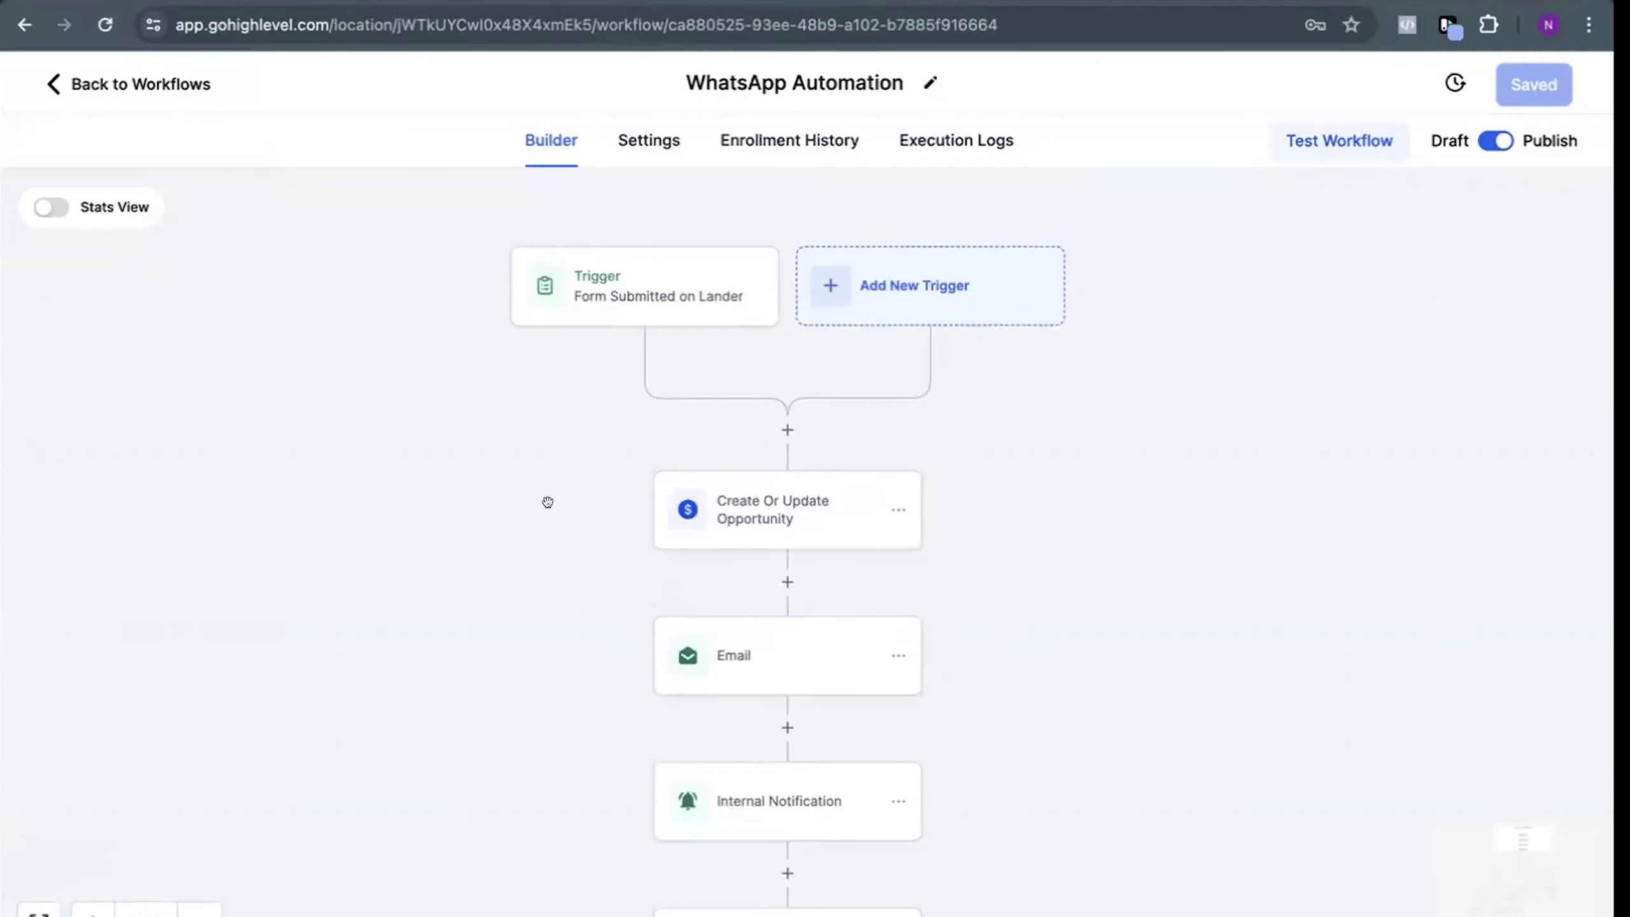
scroll(549, 539, "down", 1)
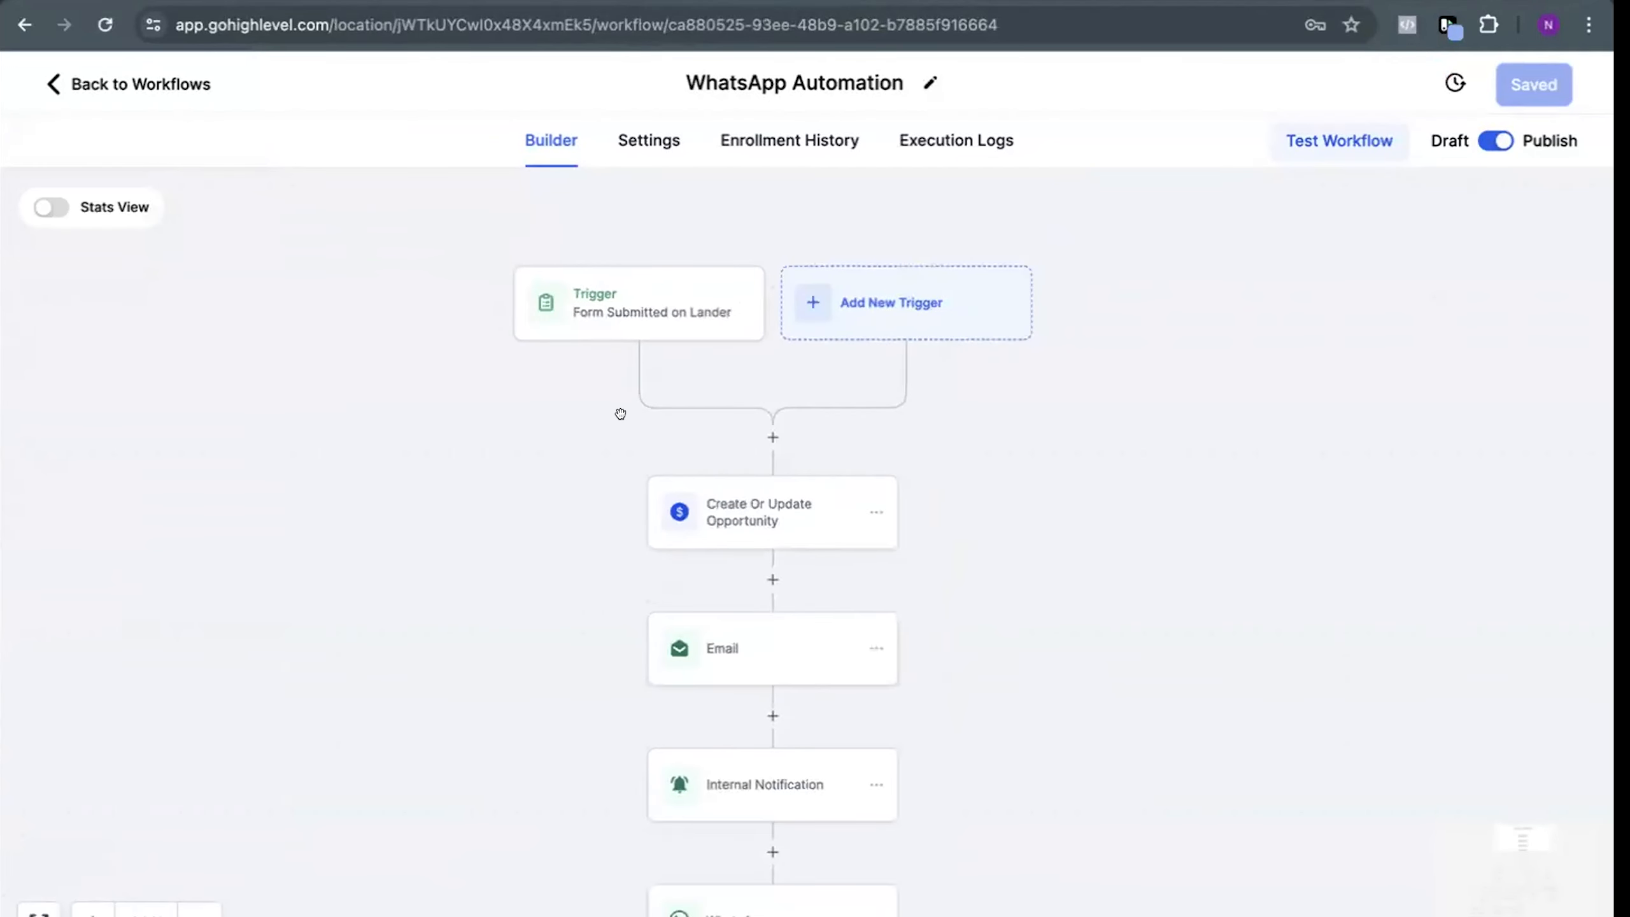
left_click(601, 307)
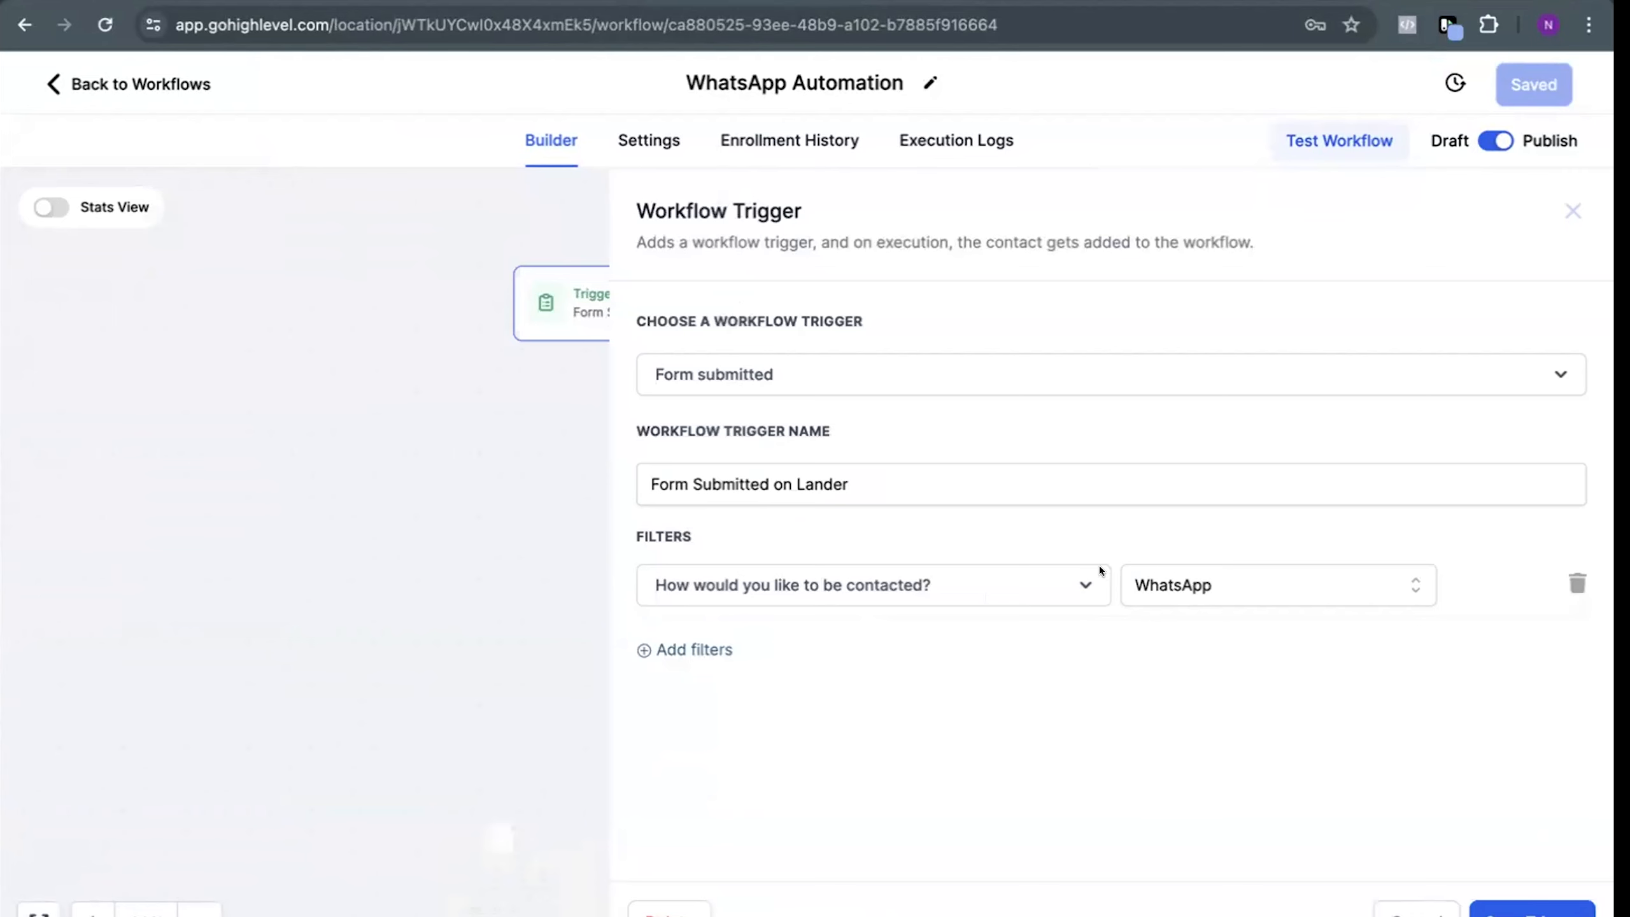
left_click(423, 524)
left_click(602, 328)
left_click(566, 560)
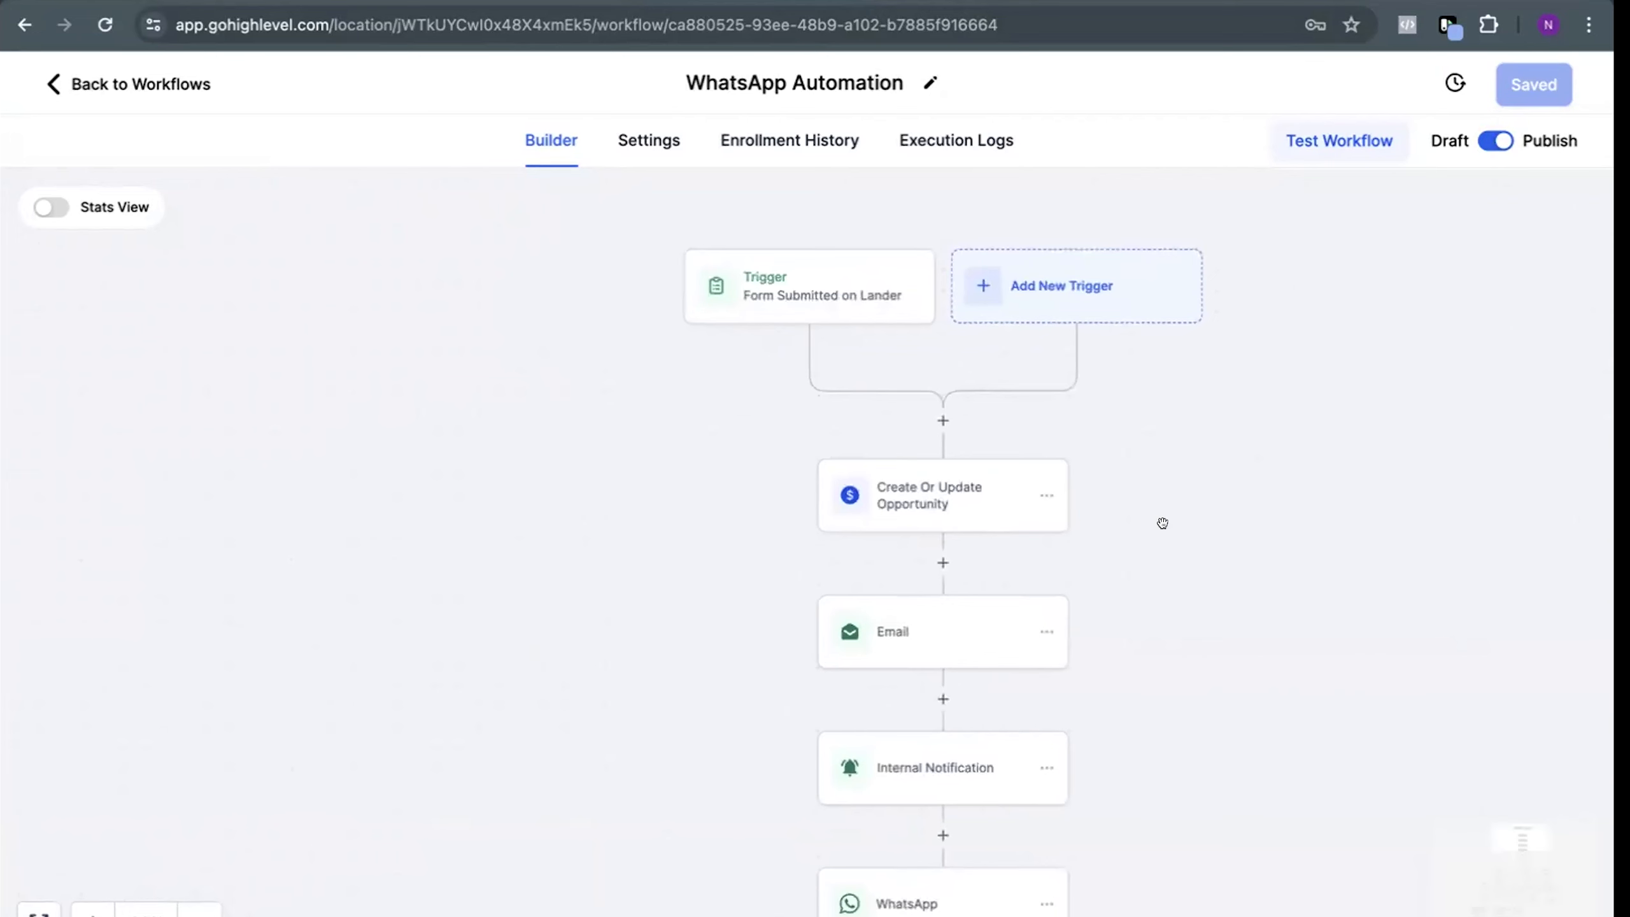
Insert a Create/Update Opportunity action directly below the workflow trigger
scroll(1161, 521, "down", 1)
left_click_drag(1157, 524, 867, 461)
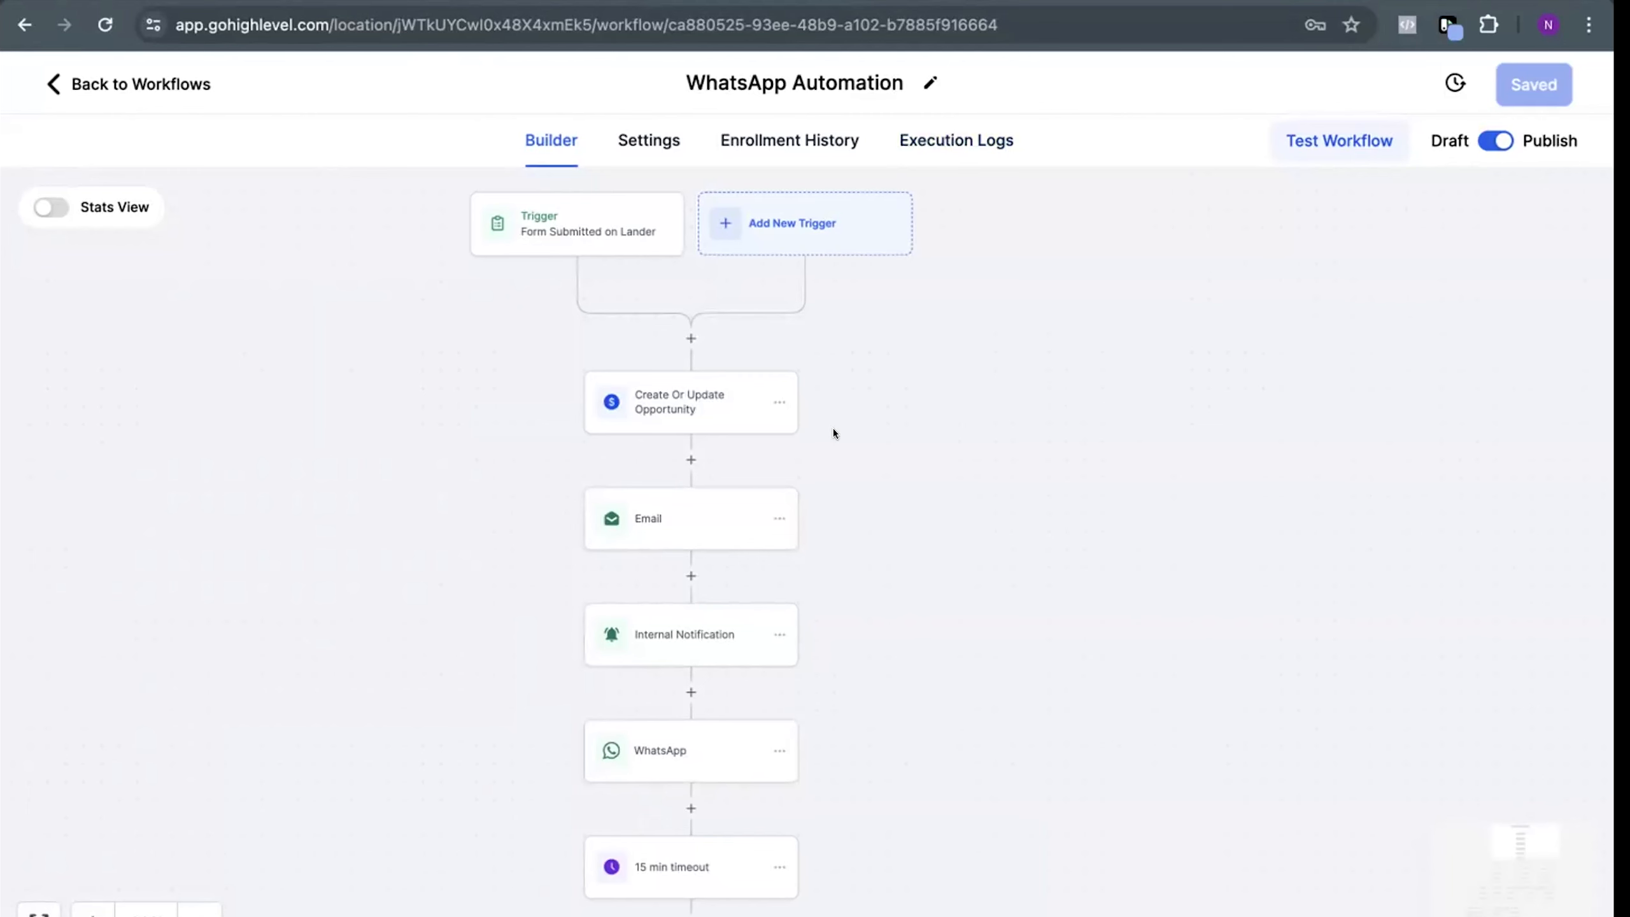
left_click_drag(833, 428, 934, 495)
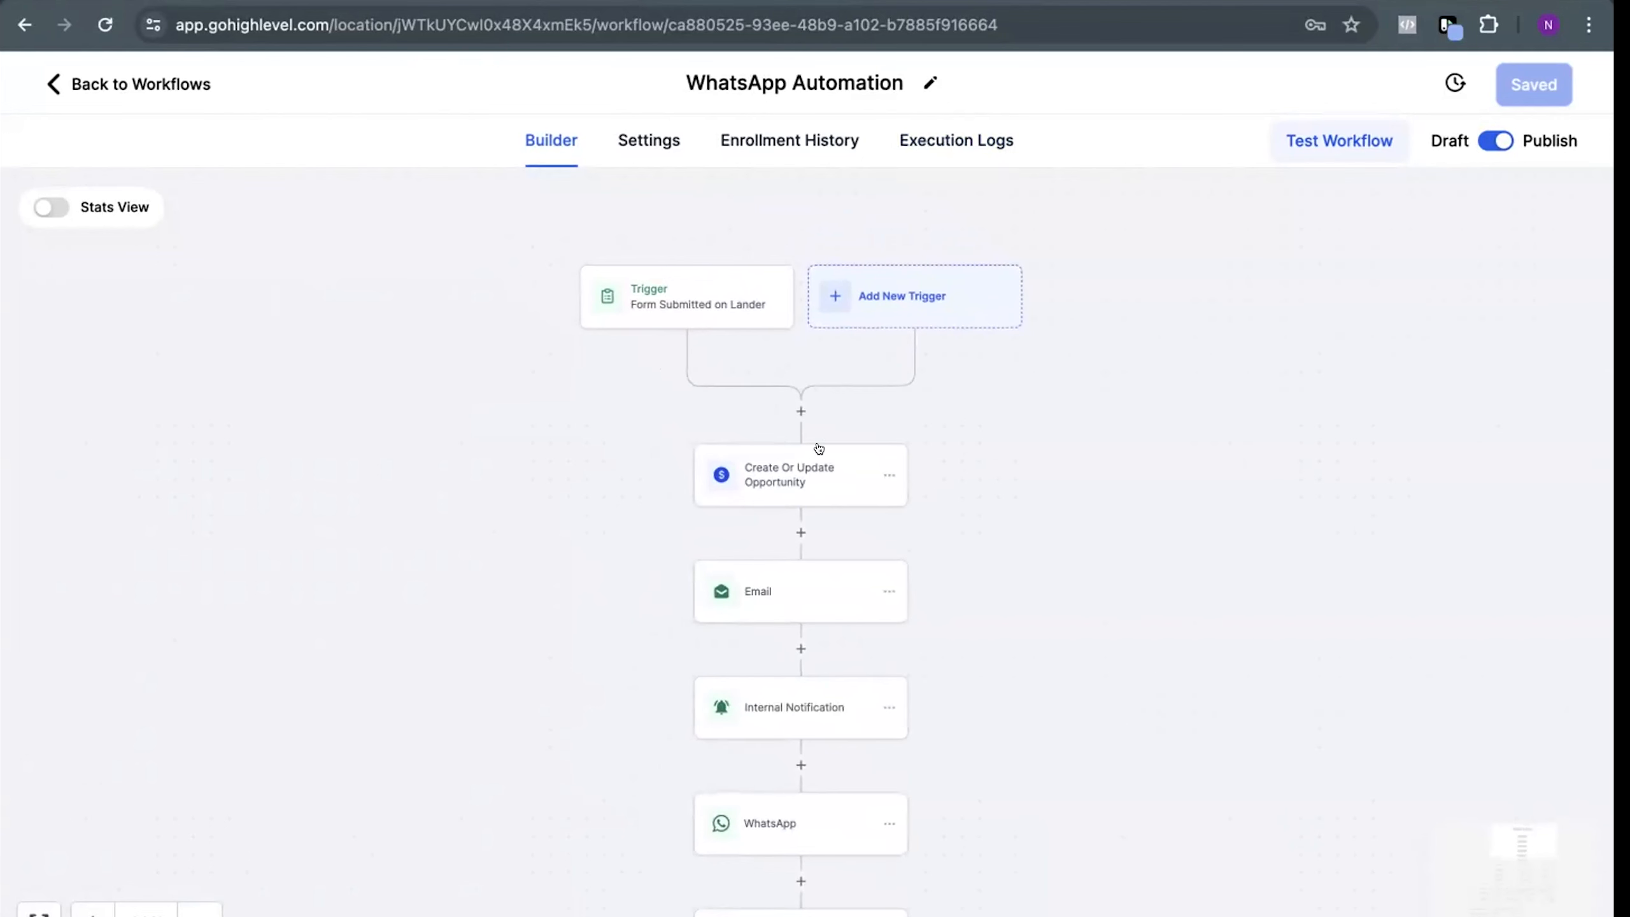
left_click(801, 411)
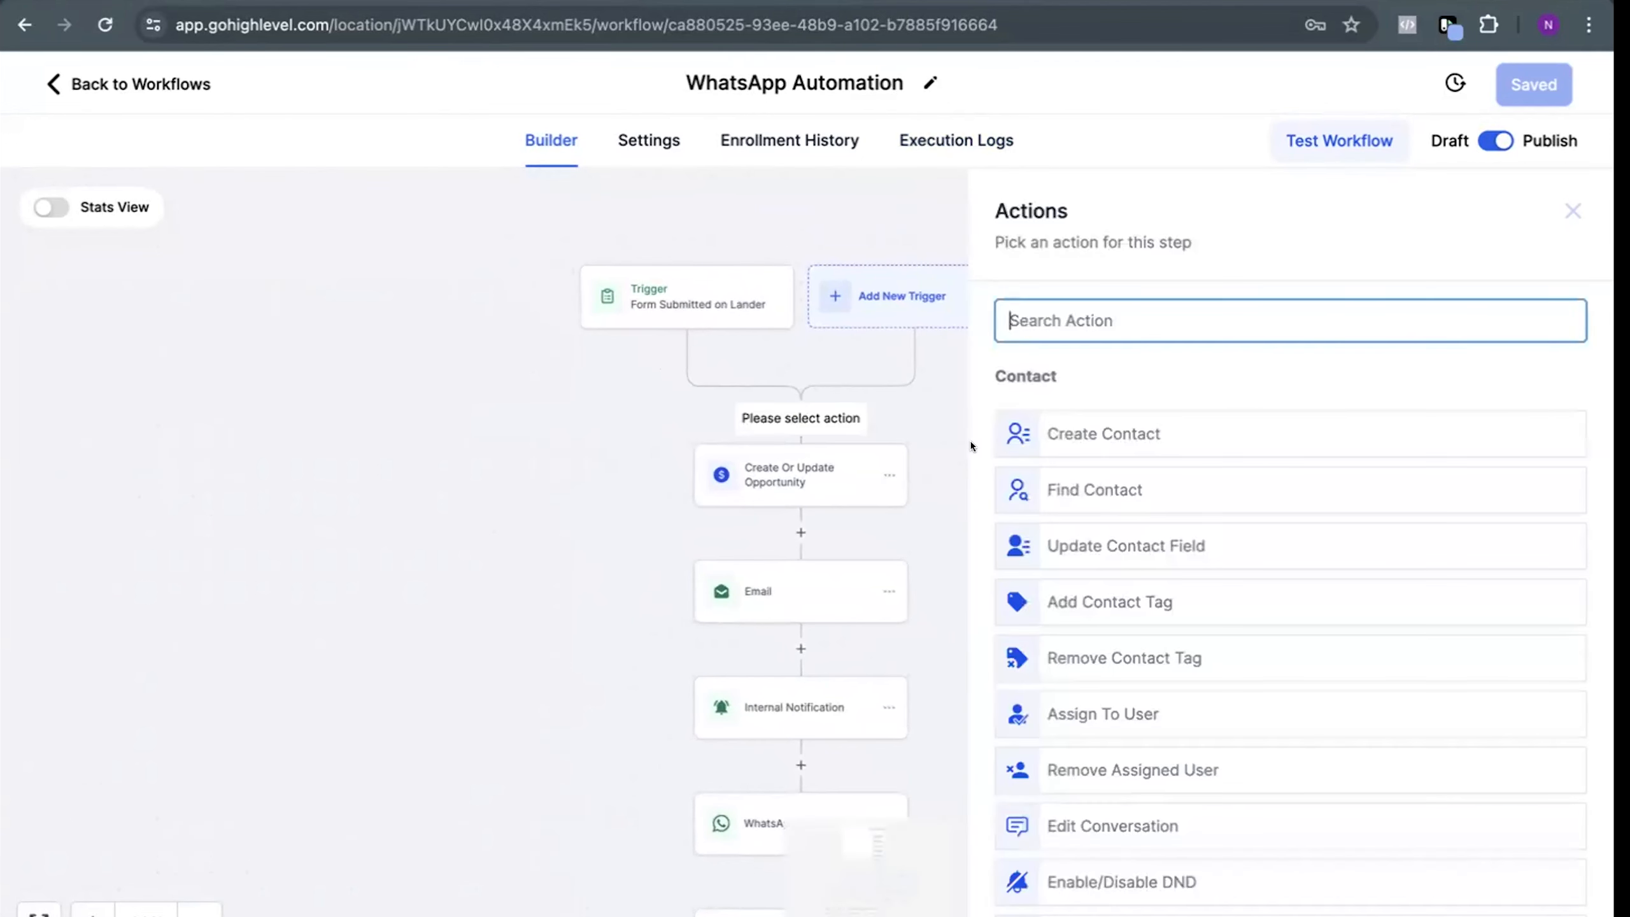
type("op")
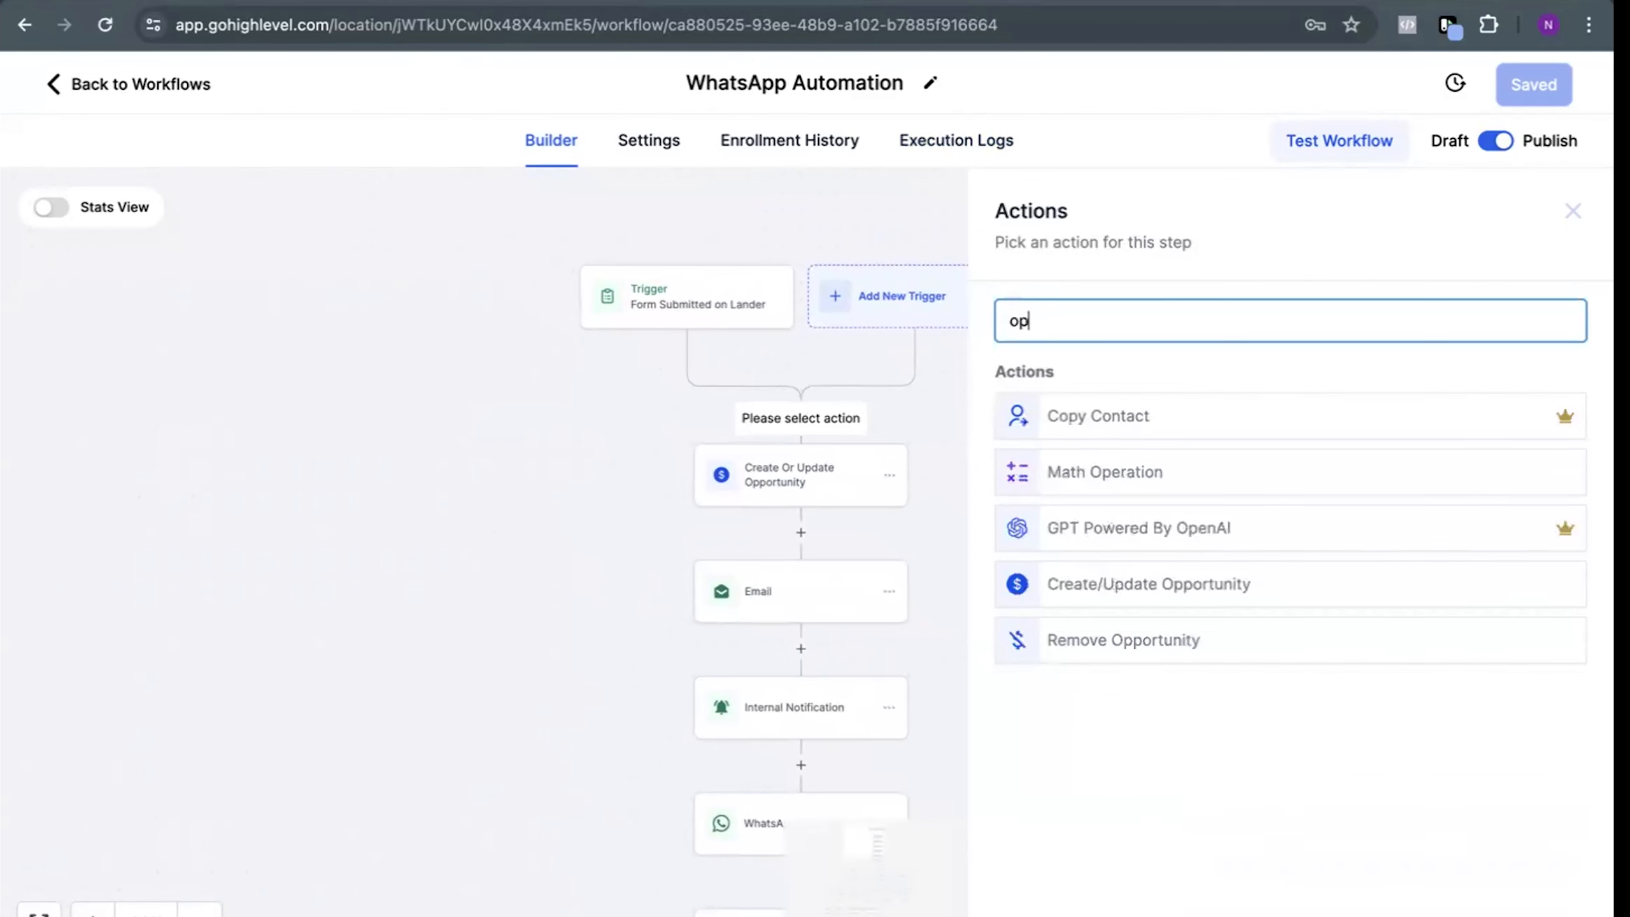
key("BackSpace")
key("BackSpace")
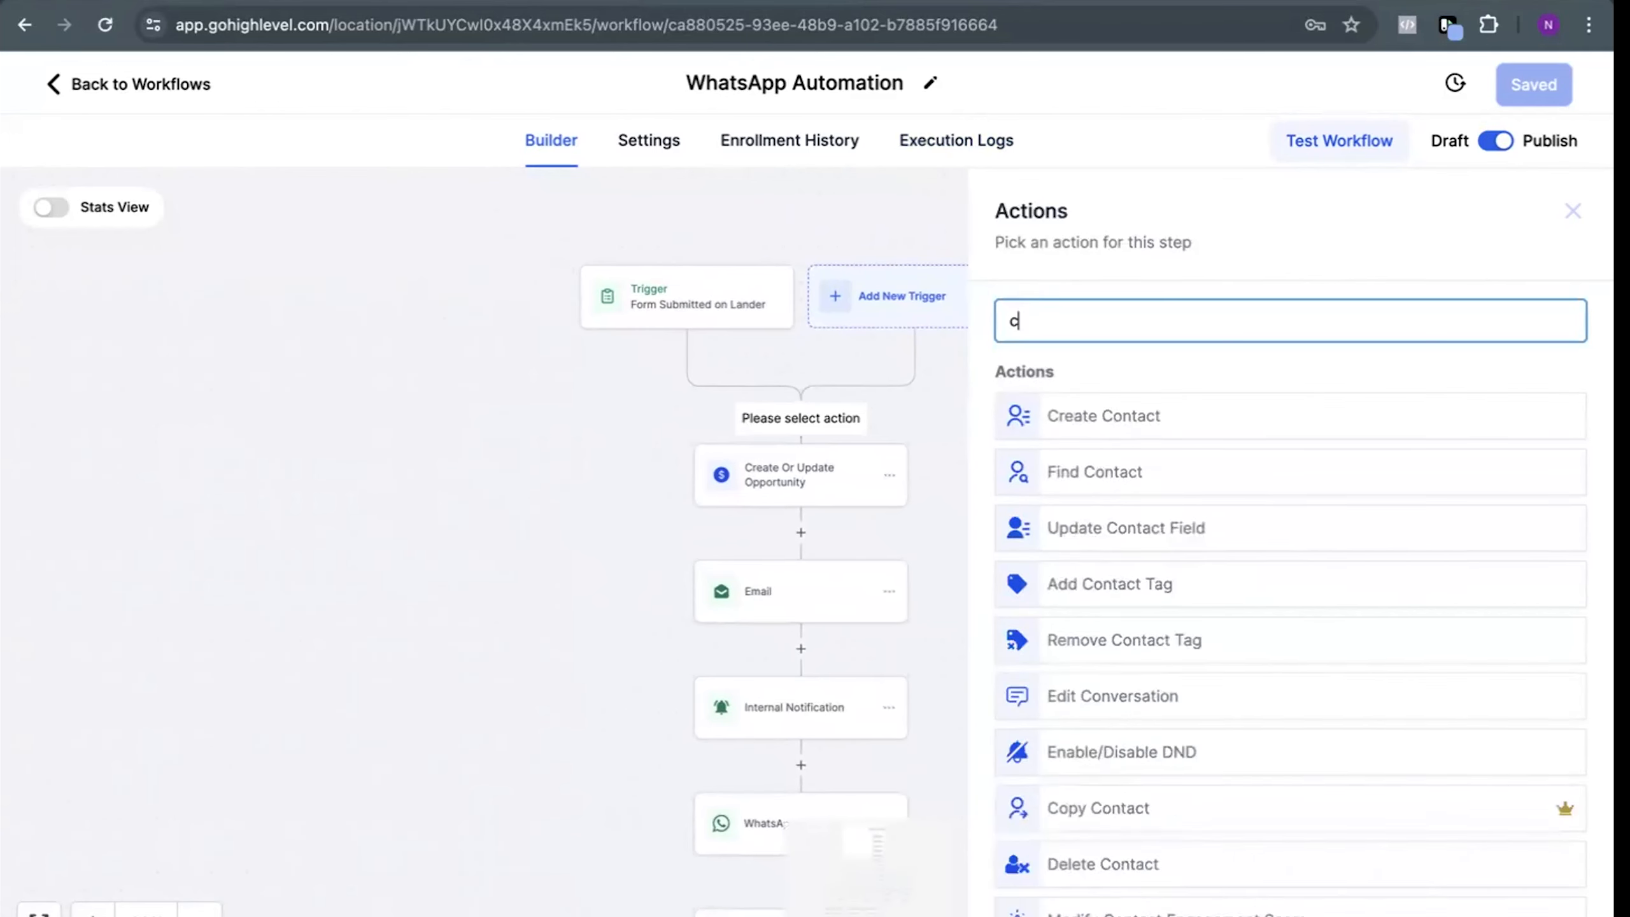
type("crea")
left_click(1092, 470)
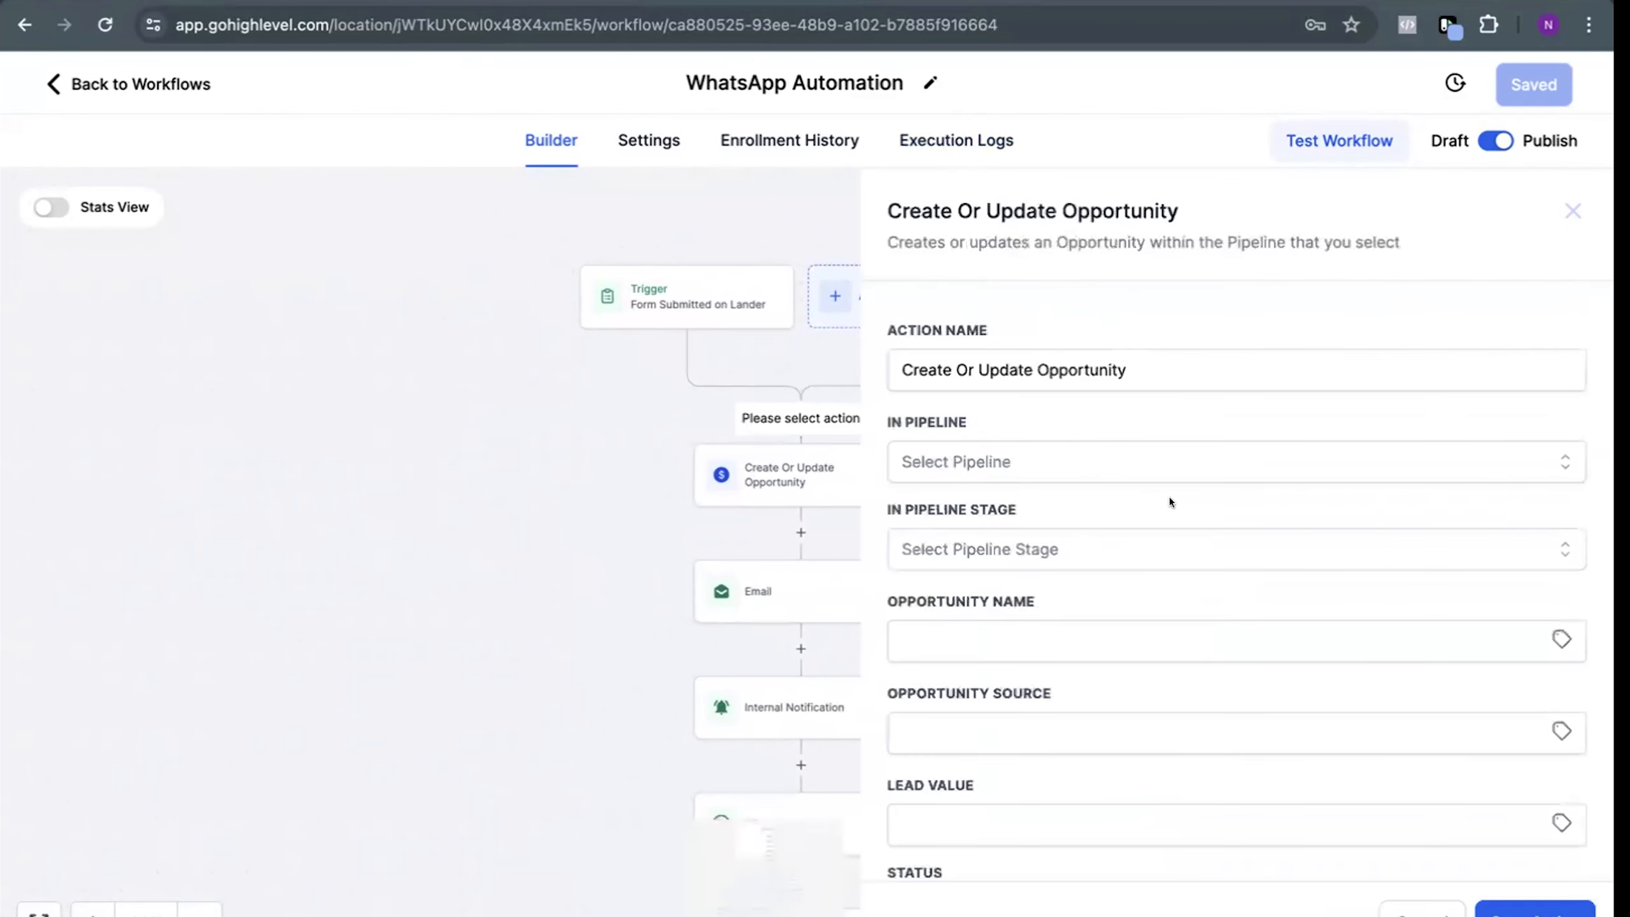
scroll(1169, 502, "down", 3)
scroll(728, 395, "right", 5)
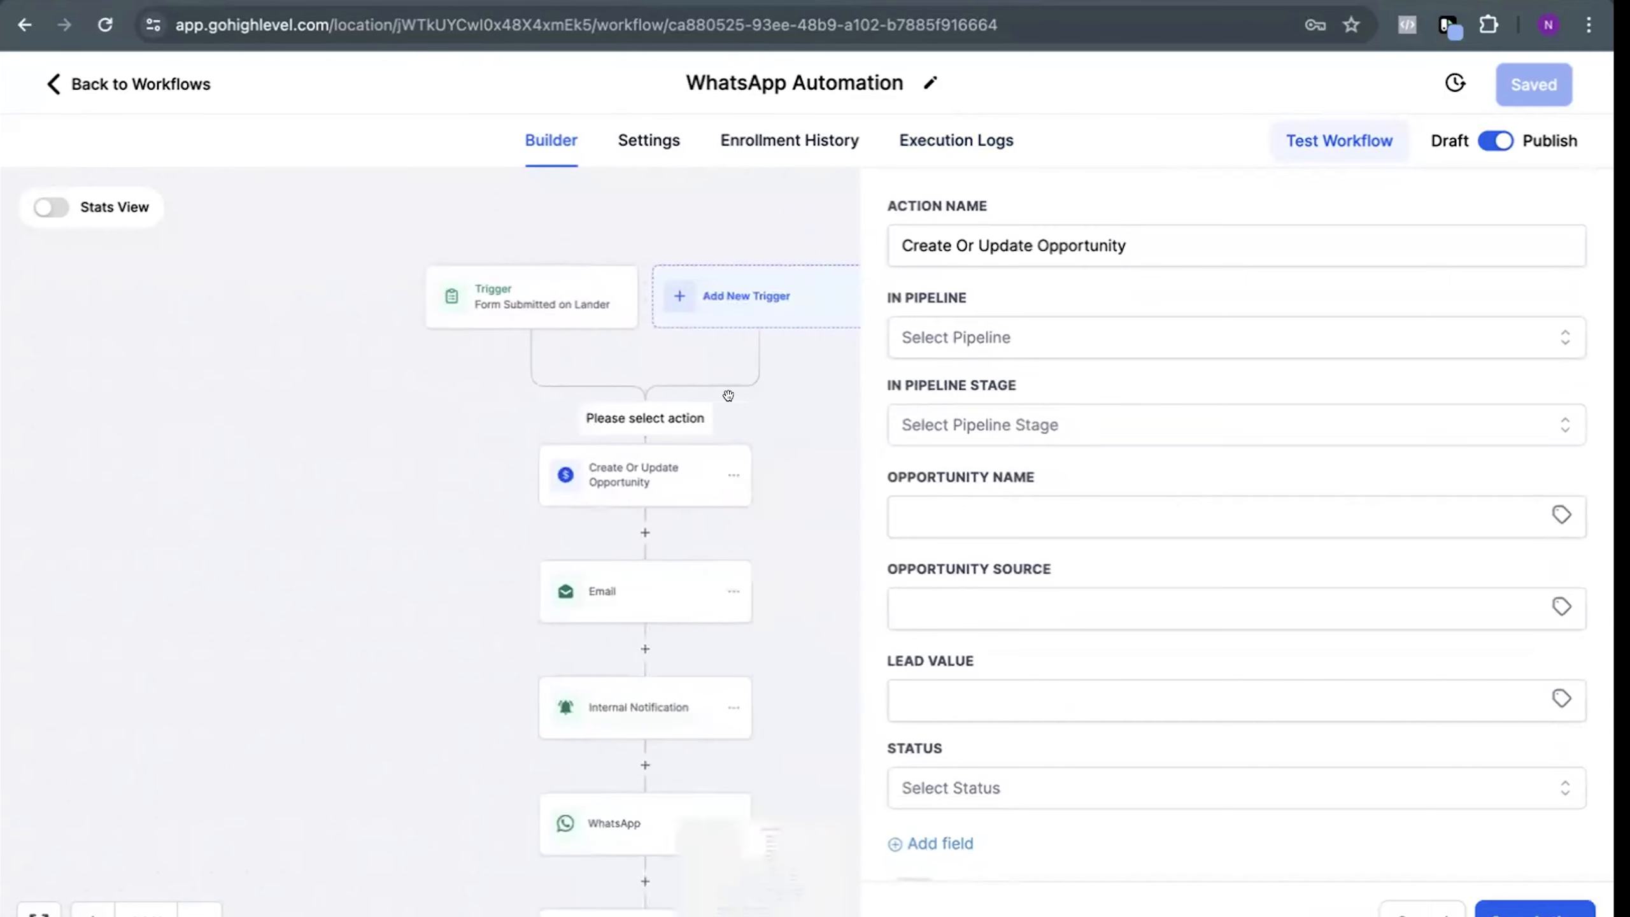
scroll(1042, 399, "up", 2)
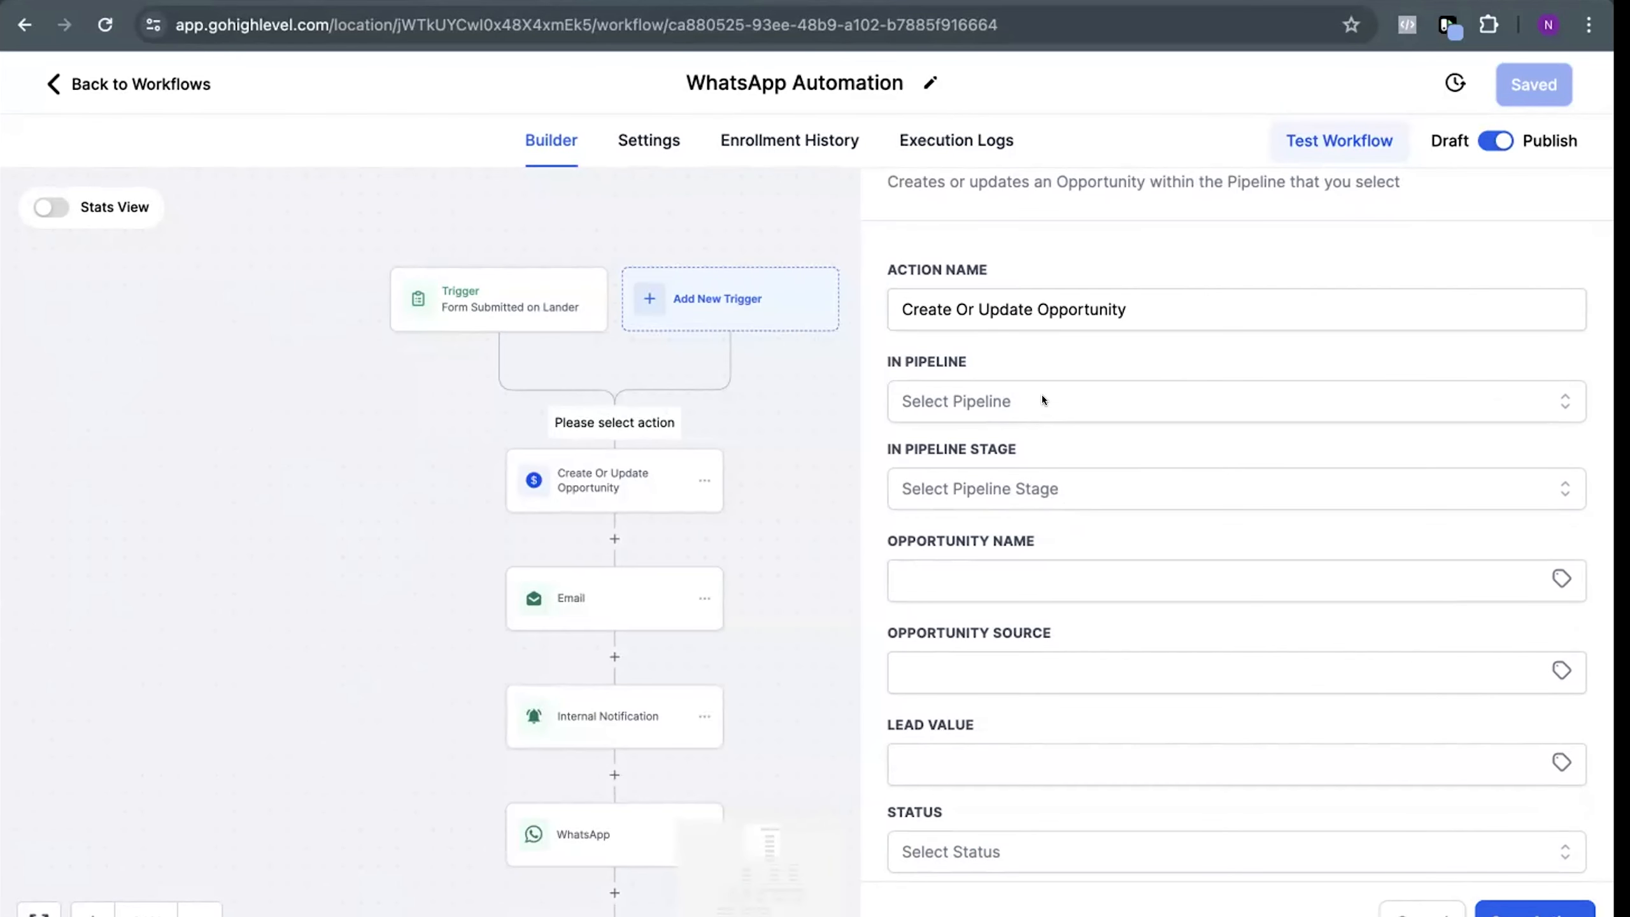
Assign the new opportunity action to the Real Estate Pipeline at the New Leads stage
left_click(1042, 399)
left_click(1031, 417)
scroll(1030, 412, "down", 2)
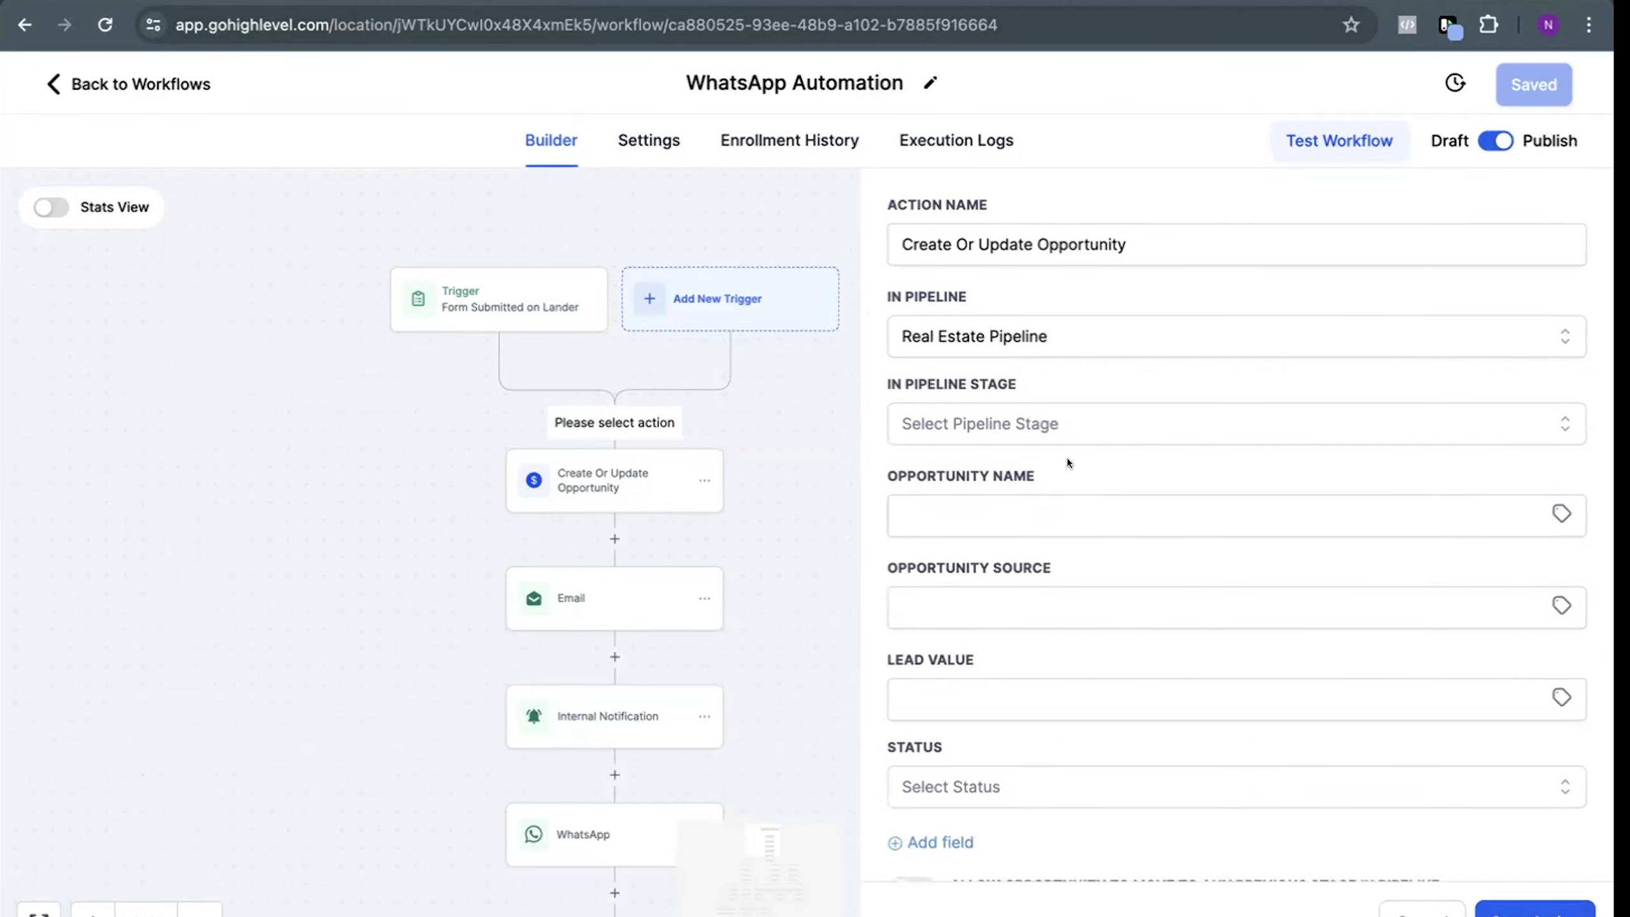
left_click(1050, 429)
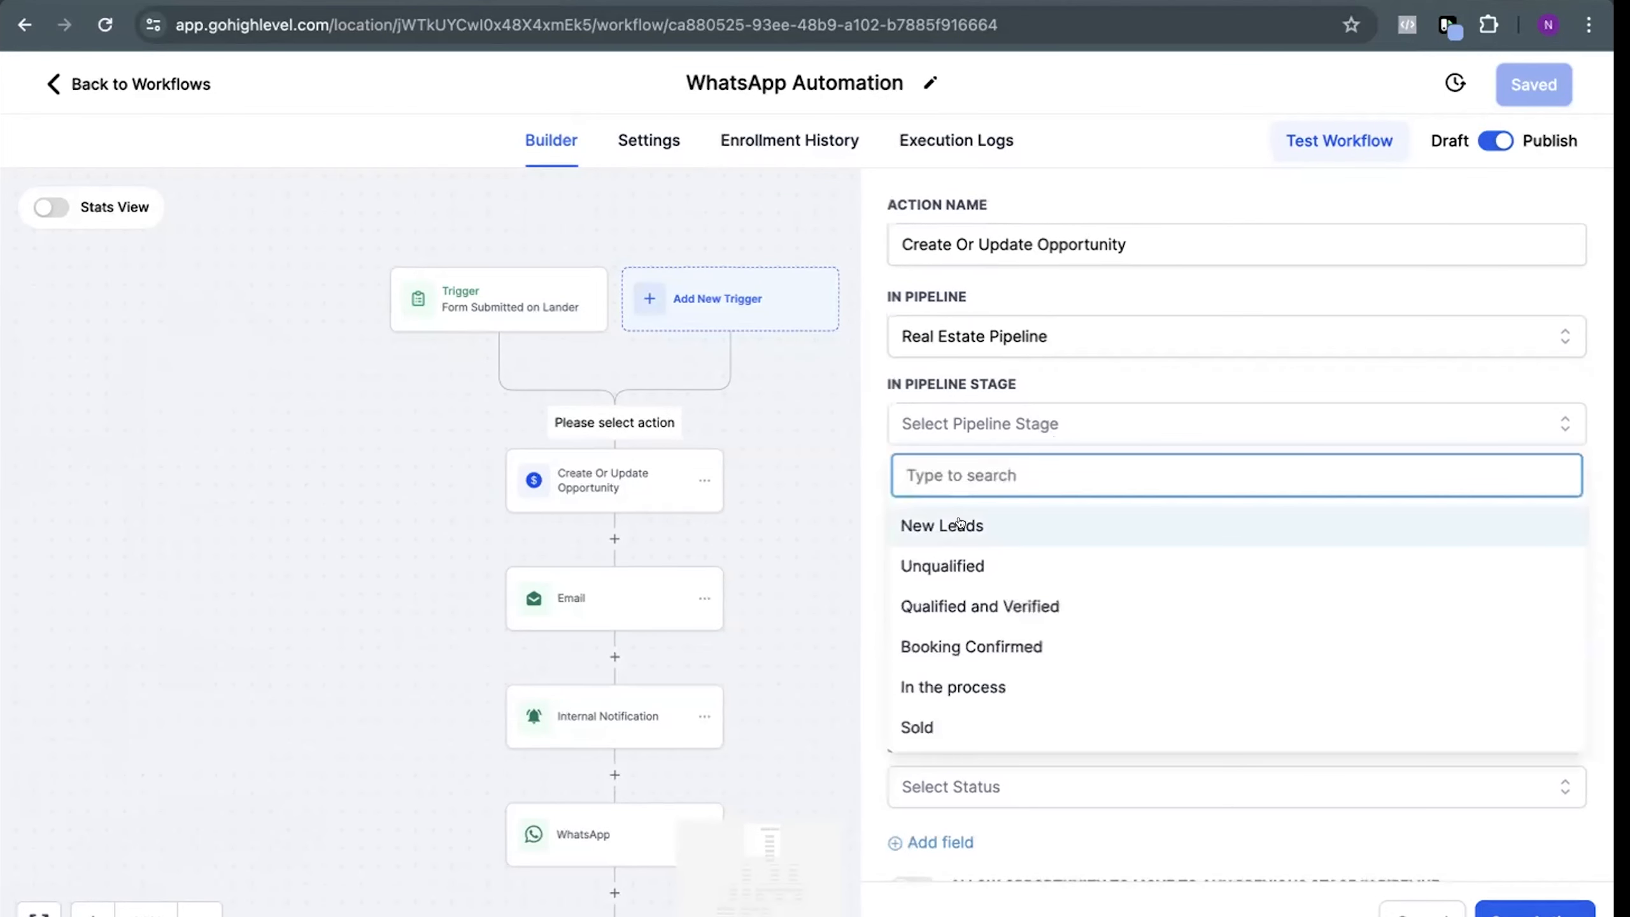
left_click(959, 519)
Fill the opportunity name with the contact's Full Name custom value
scroll(1102, 452, "down", 2)
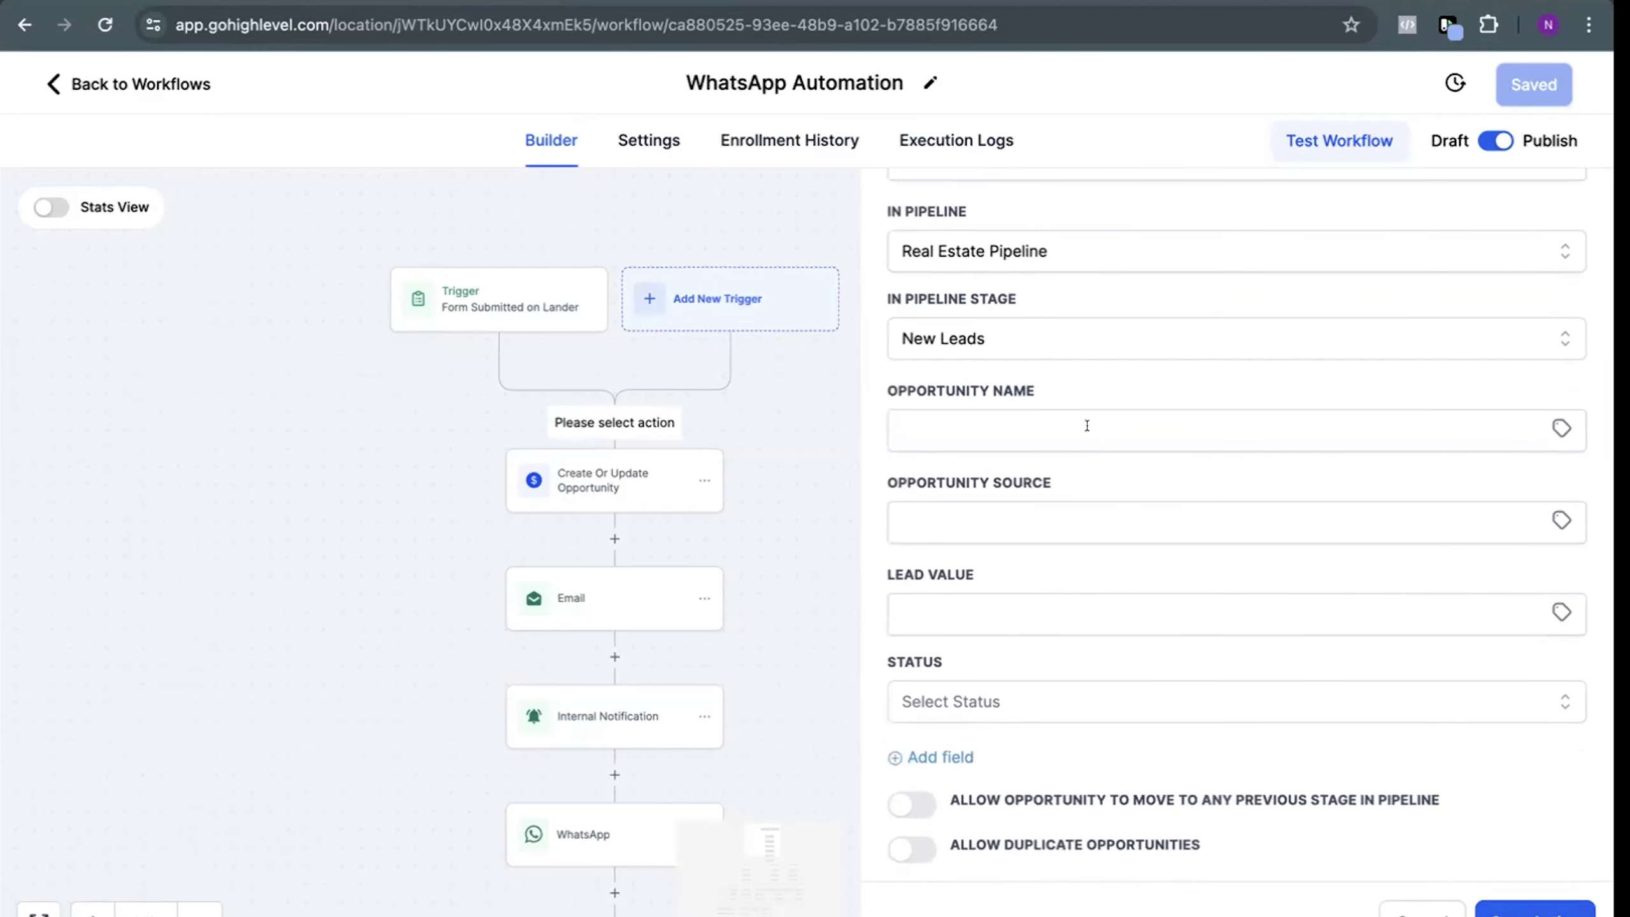
left_click(1515, 435)
left_click(1561, 428)
left_click(1415, 501)
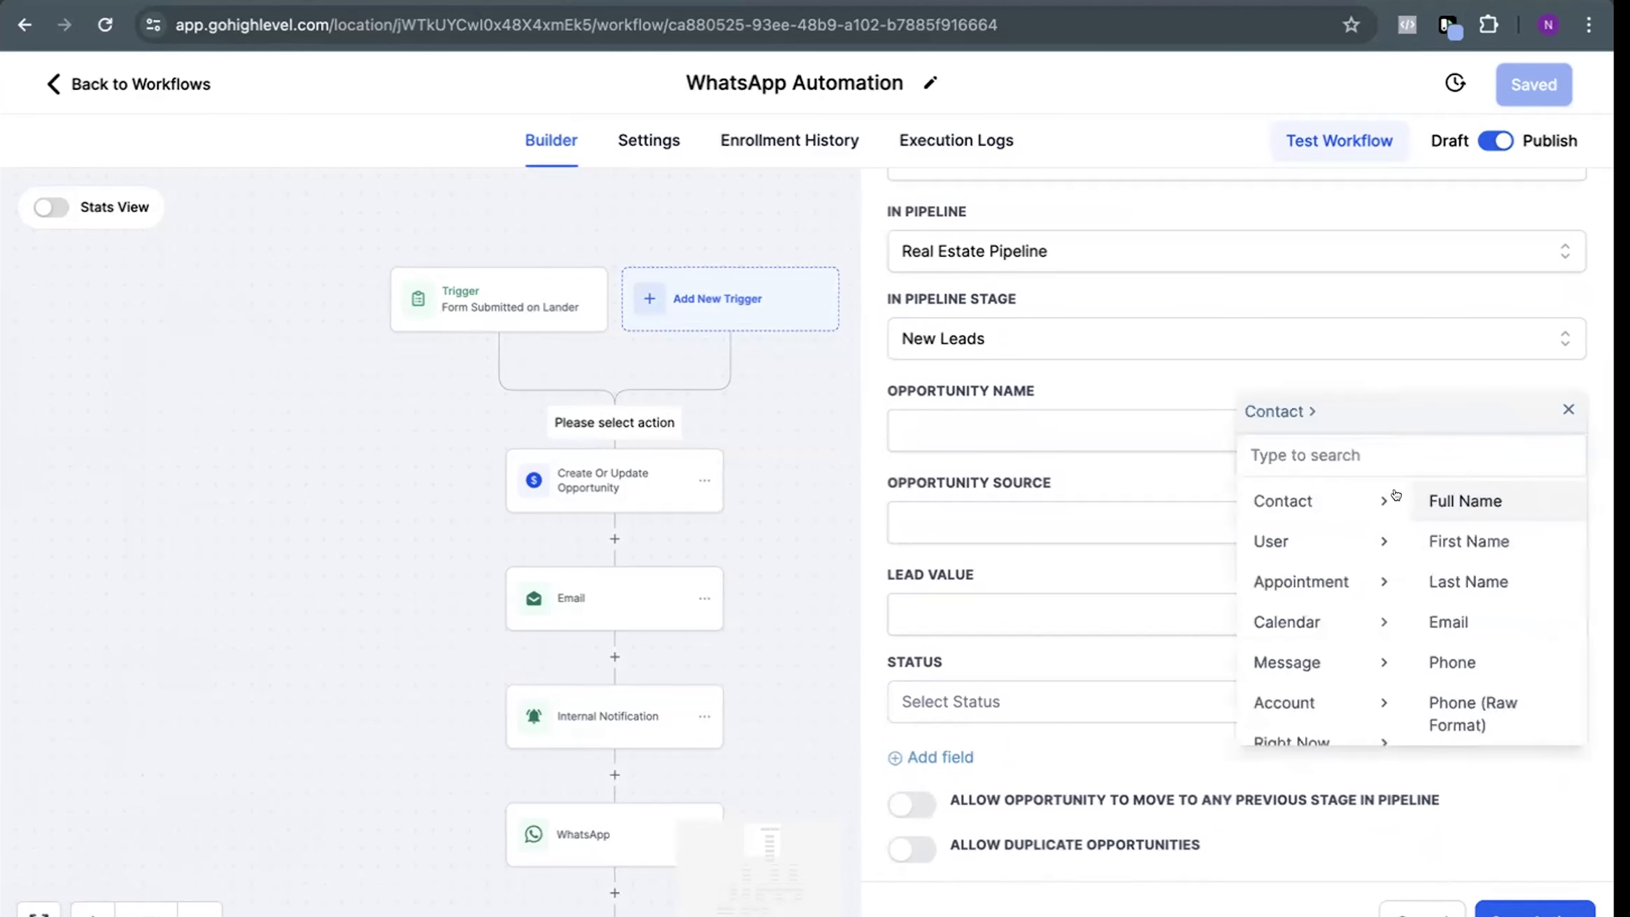
left_click(1464, 498)
Fill the opportunity source with the Contact > Website custom value
left_click(1529, 517)
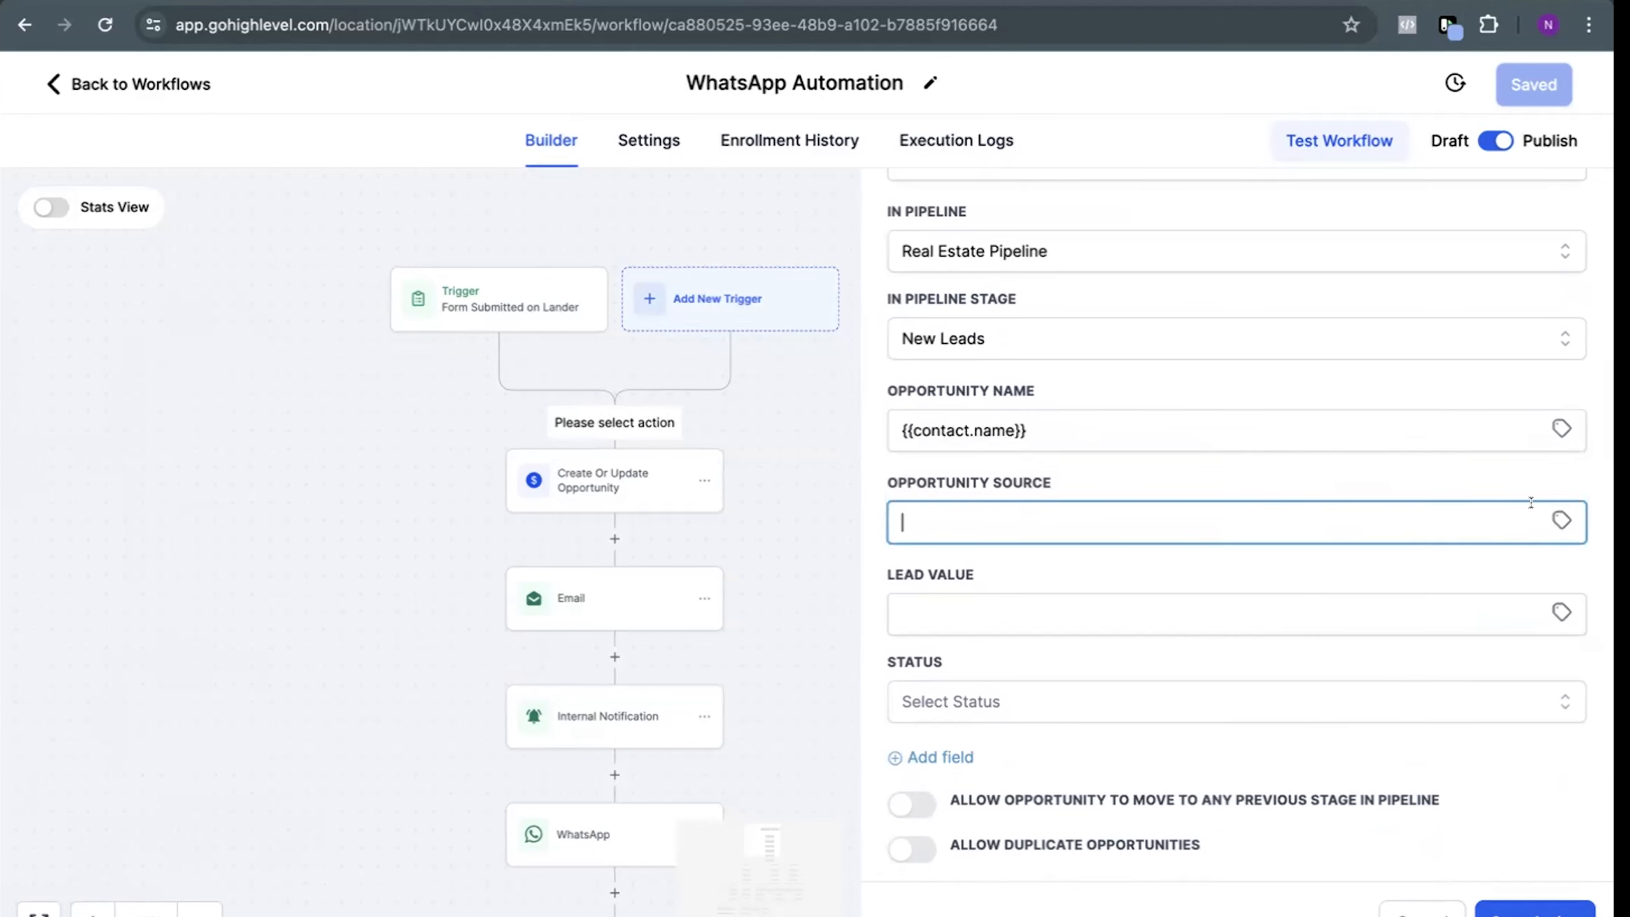
left_click(1561, 520)
left_click(1463, 525)
type("we")
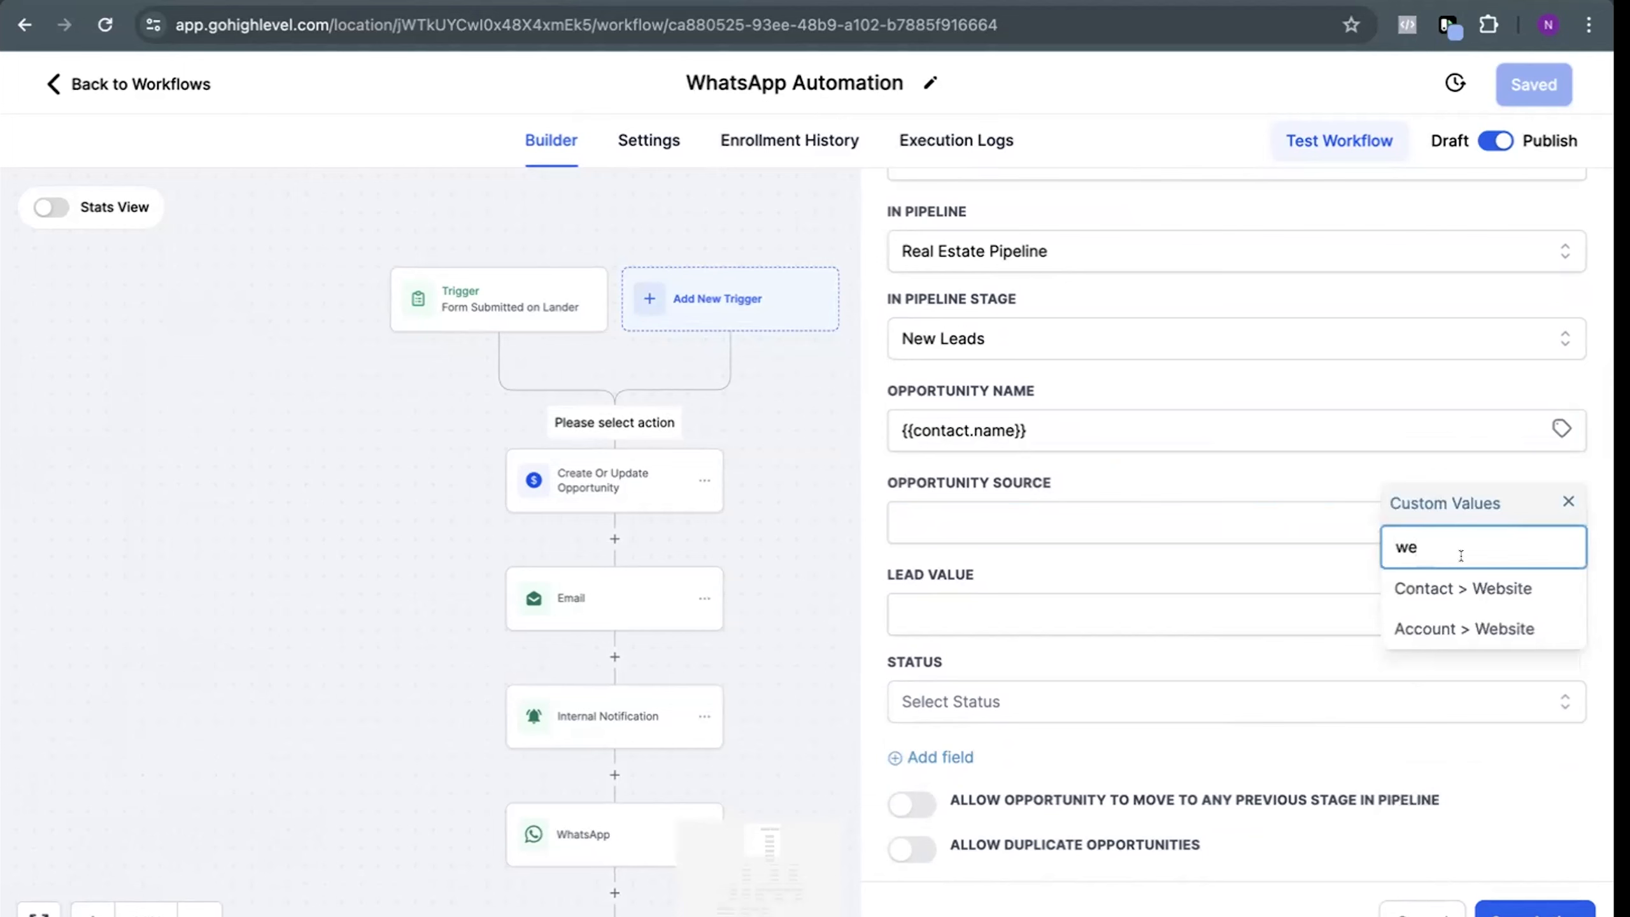
left_click(1489, 587)
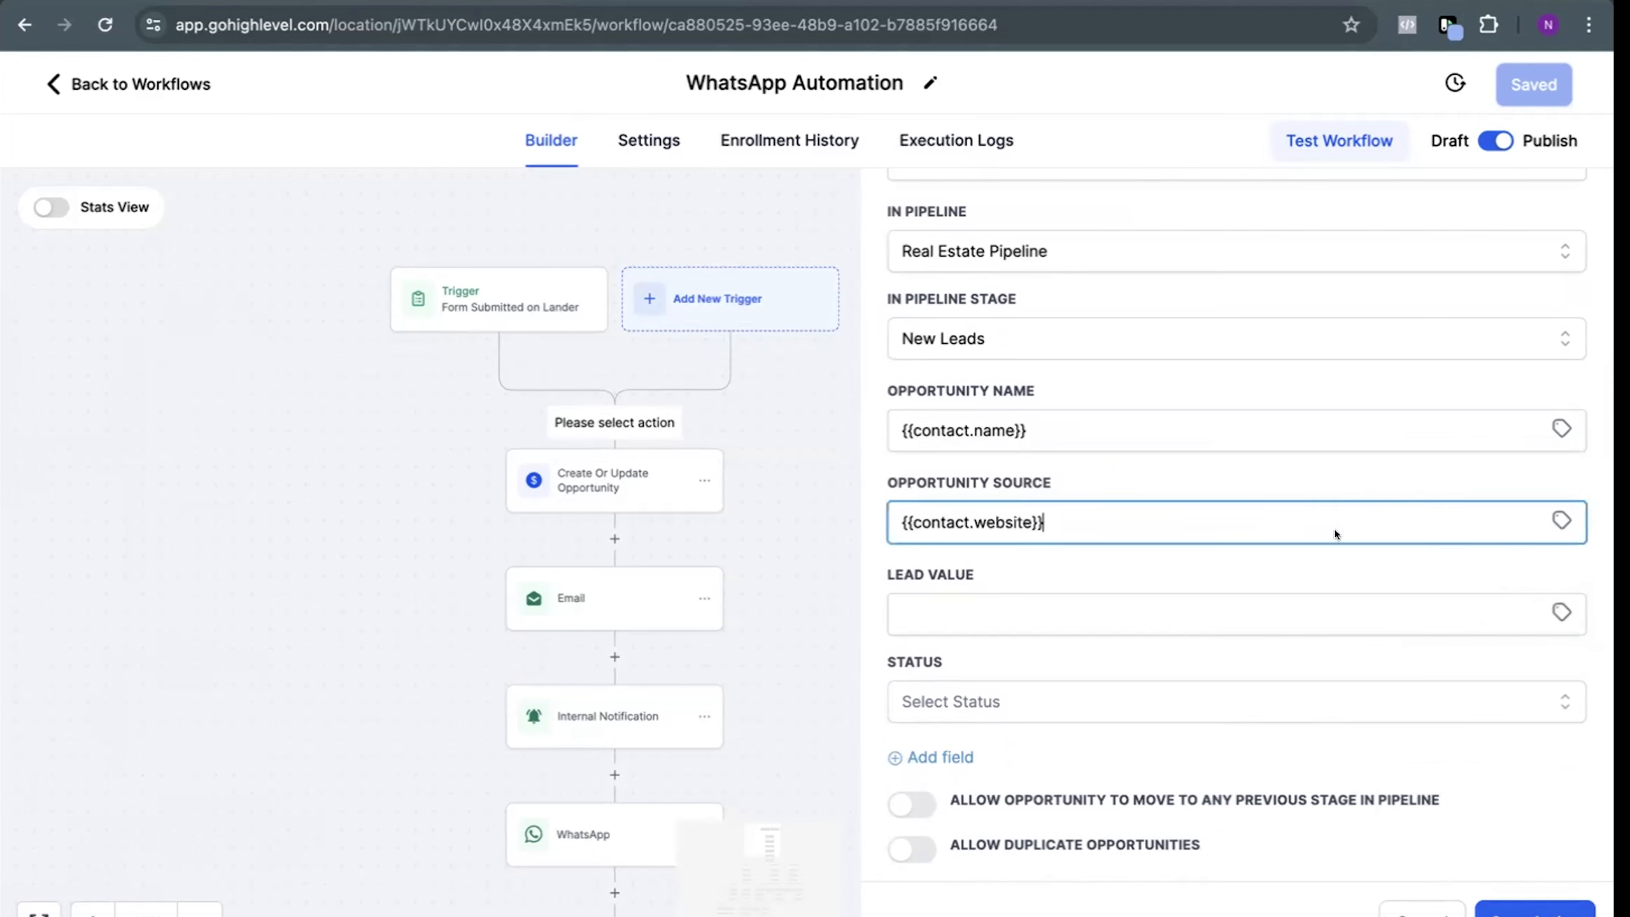
left_click(1136, 575)
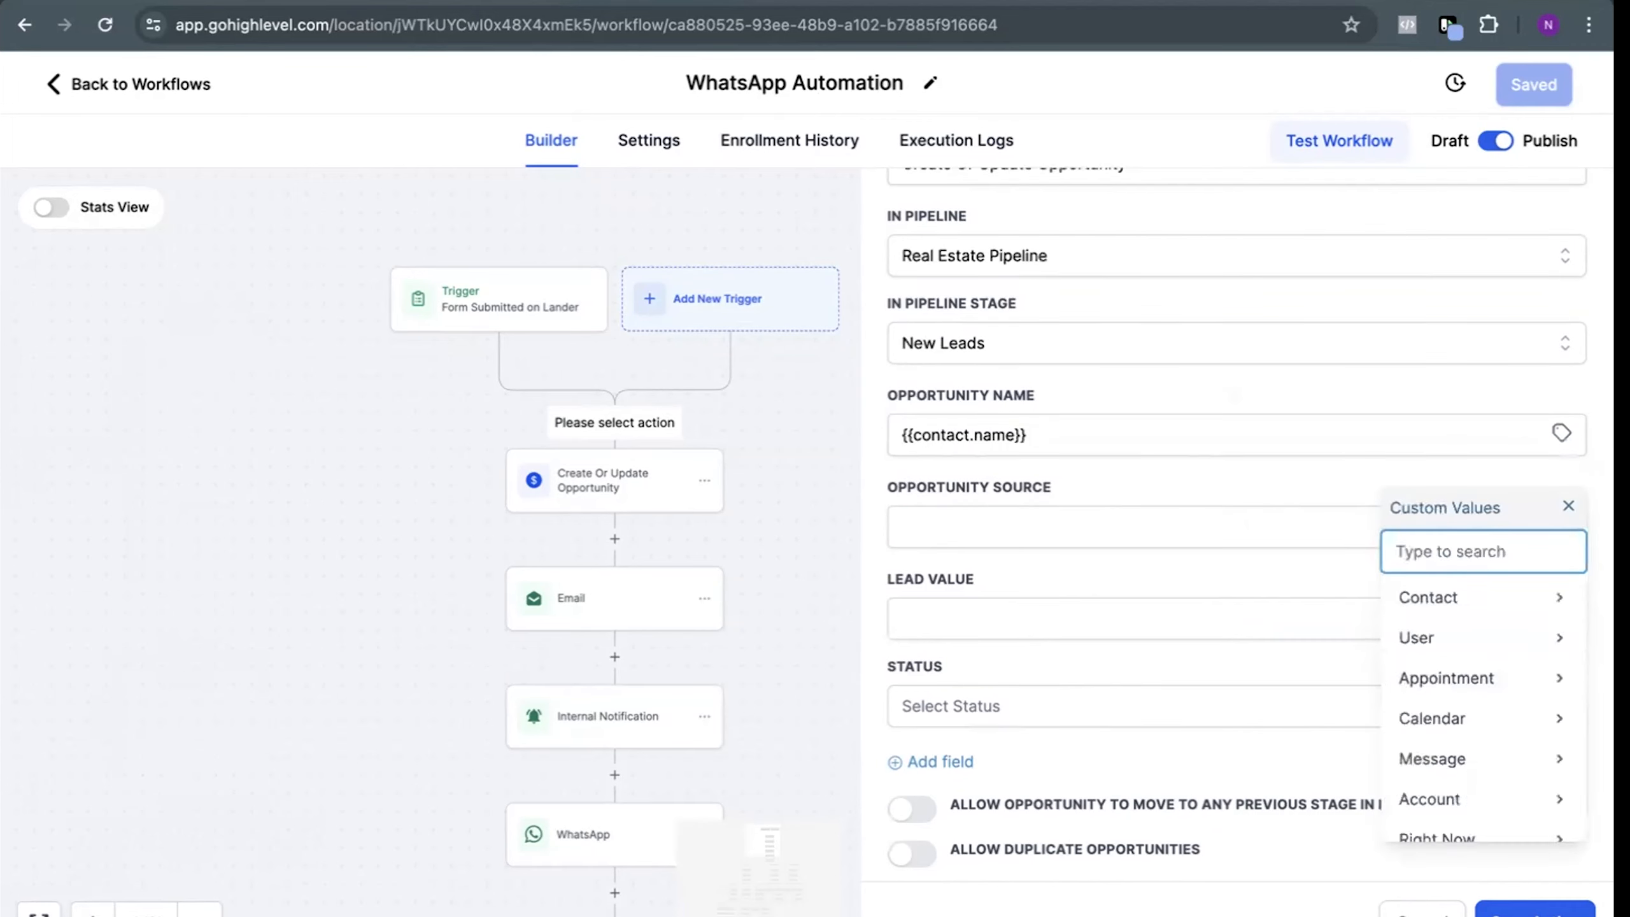
Set the opportunity source to the Account > Website custom value instead
type("web")
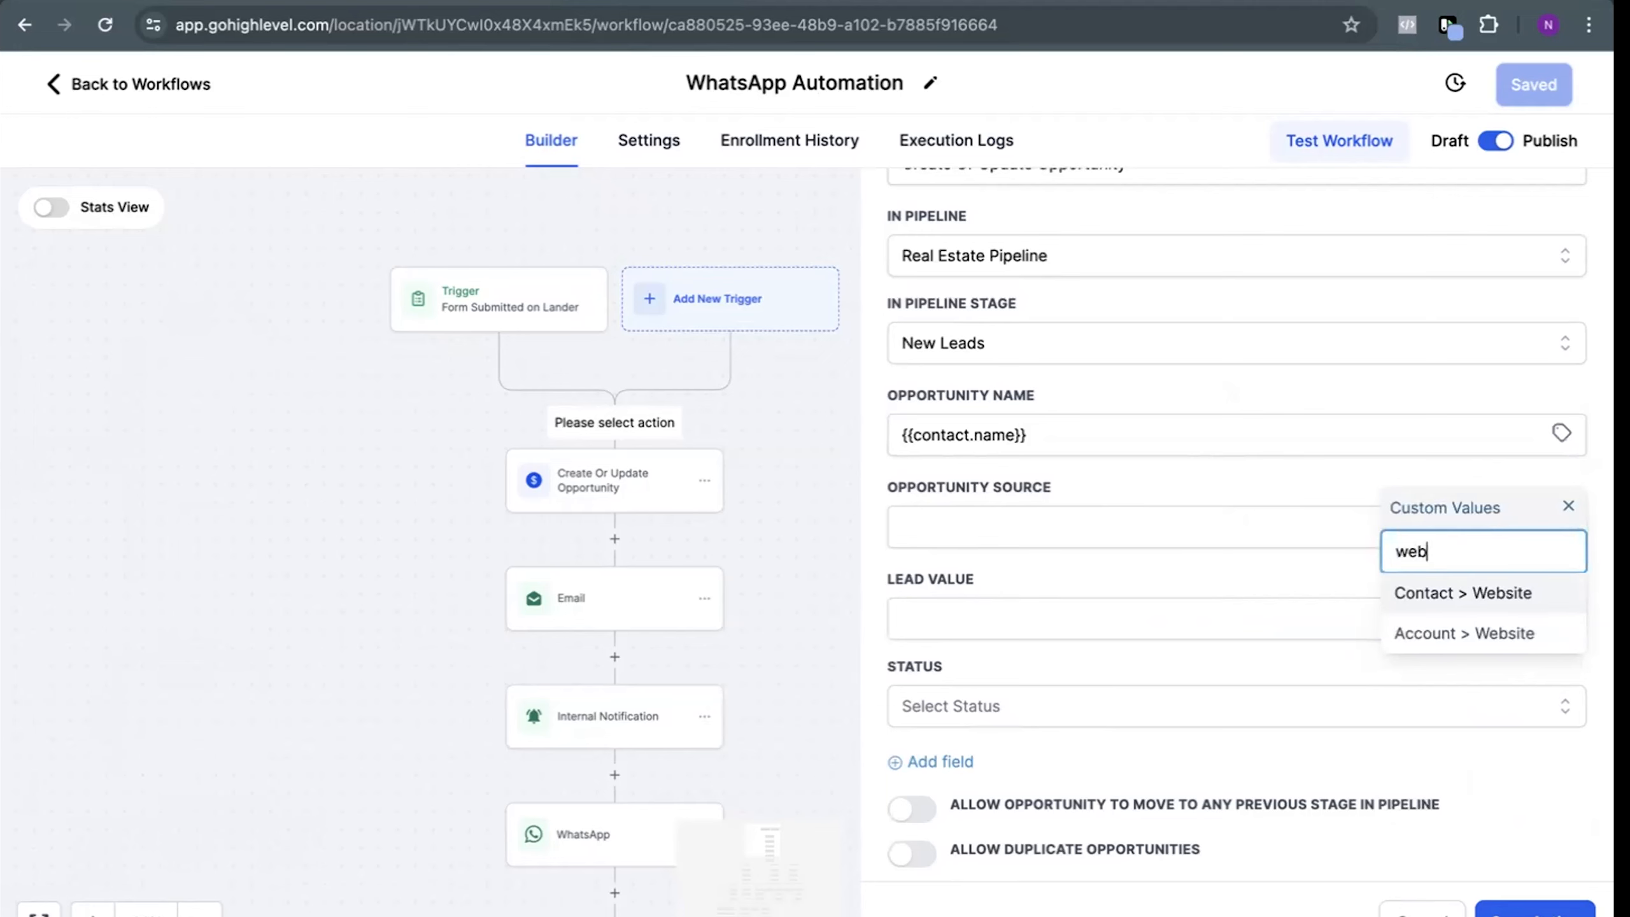
left_click(1398, 628)
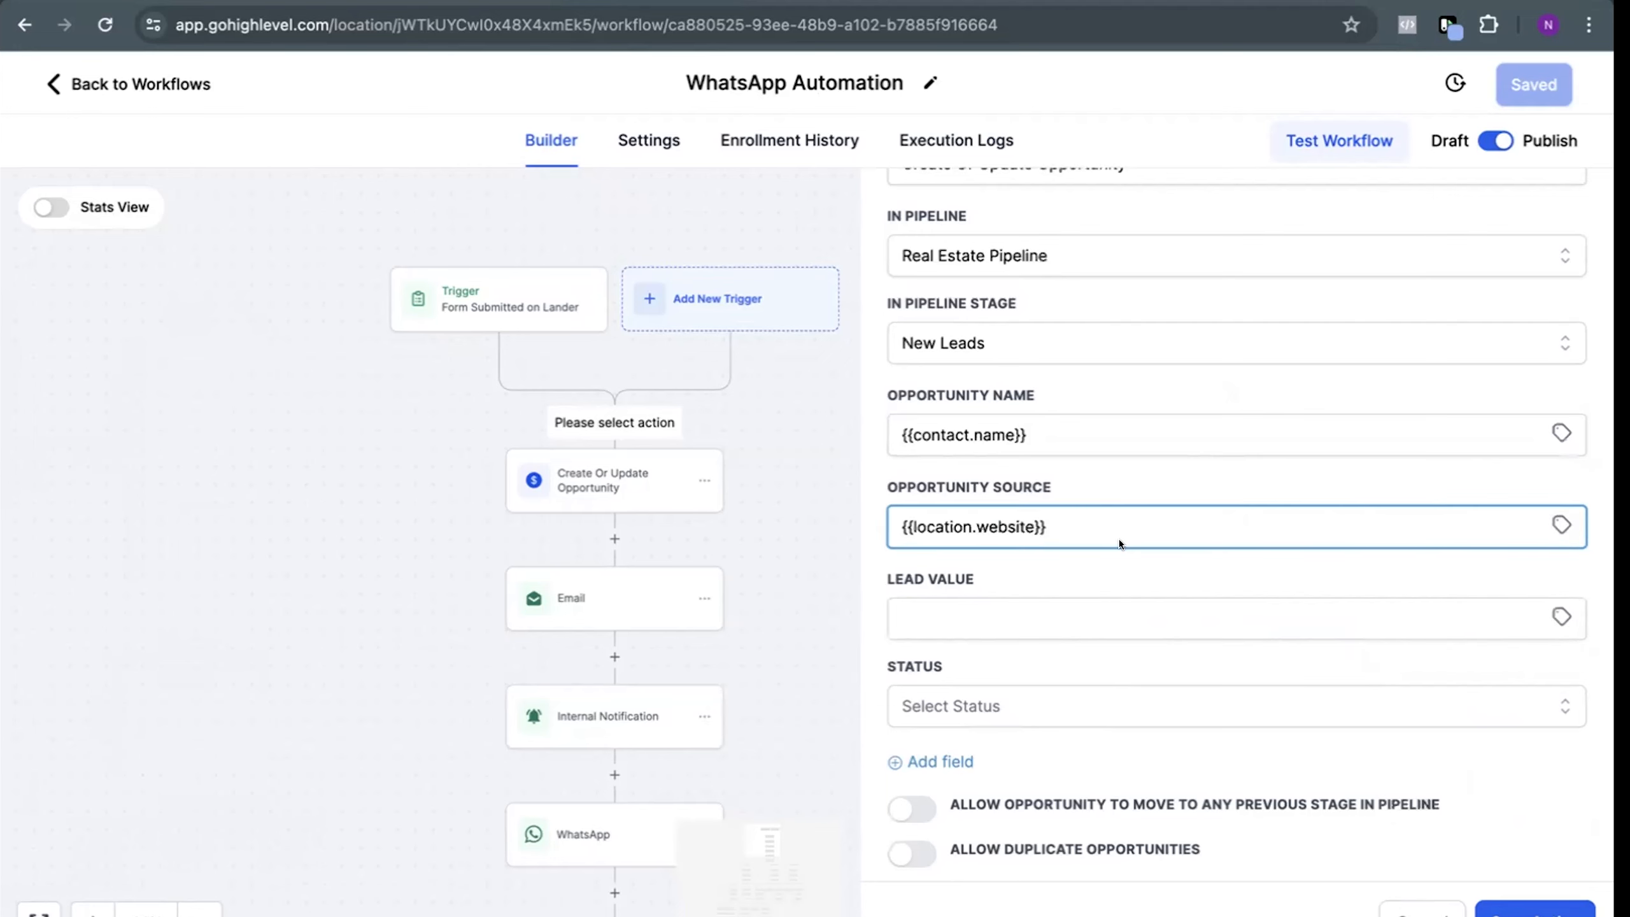
scroll(1078, 557, "down", 1)
left_click_drag(915, 523, 1081, 516)
left_click(1080, 568)
Set the opportunity status to open, allow moving to any previous pipeline stage, and discard the unsaved action
left_click(997, 693)
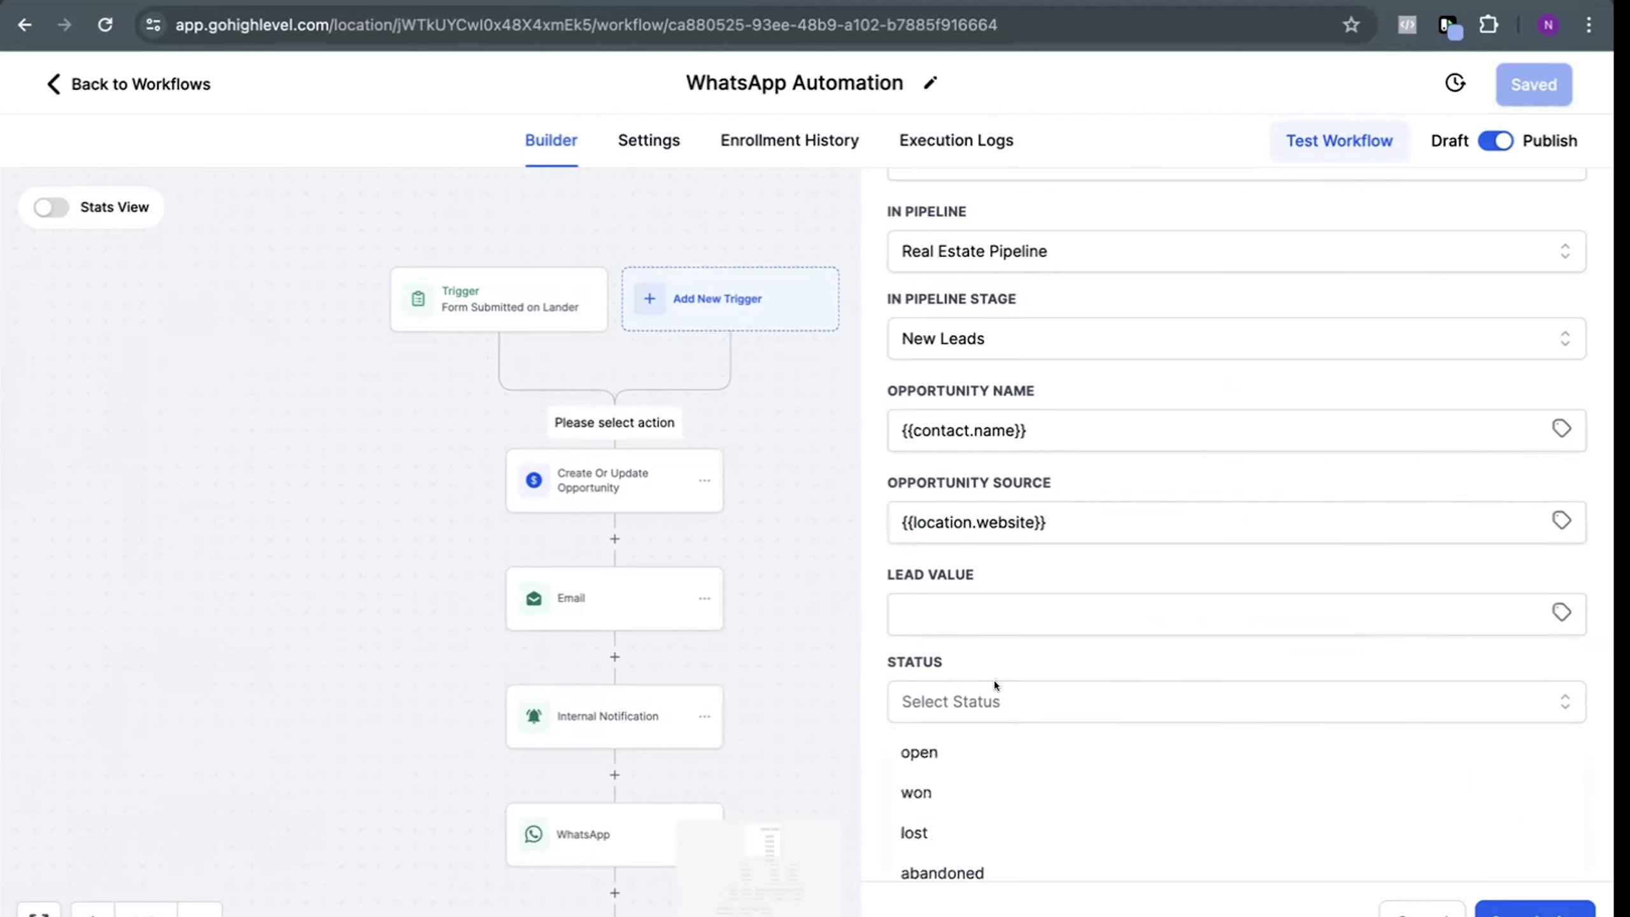
left_click(943, 754)
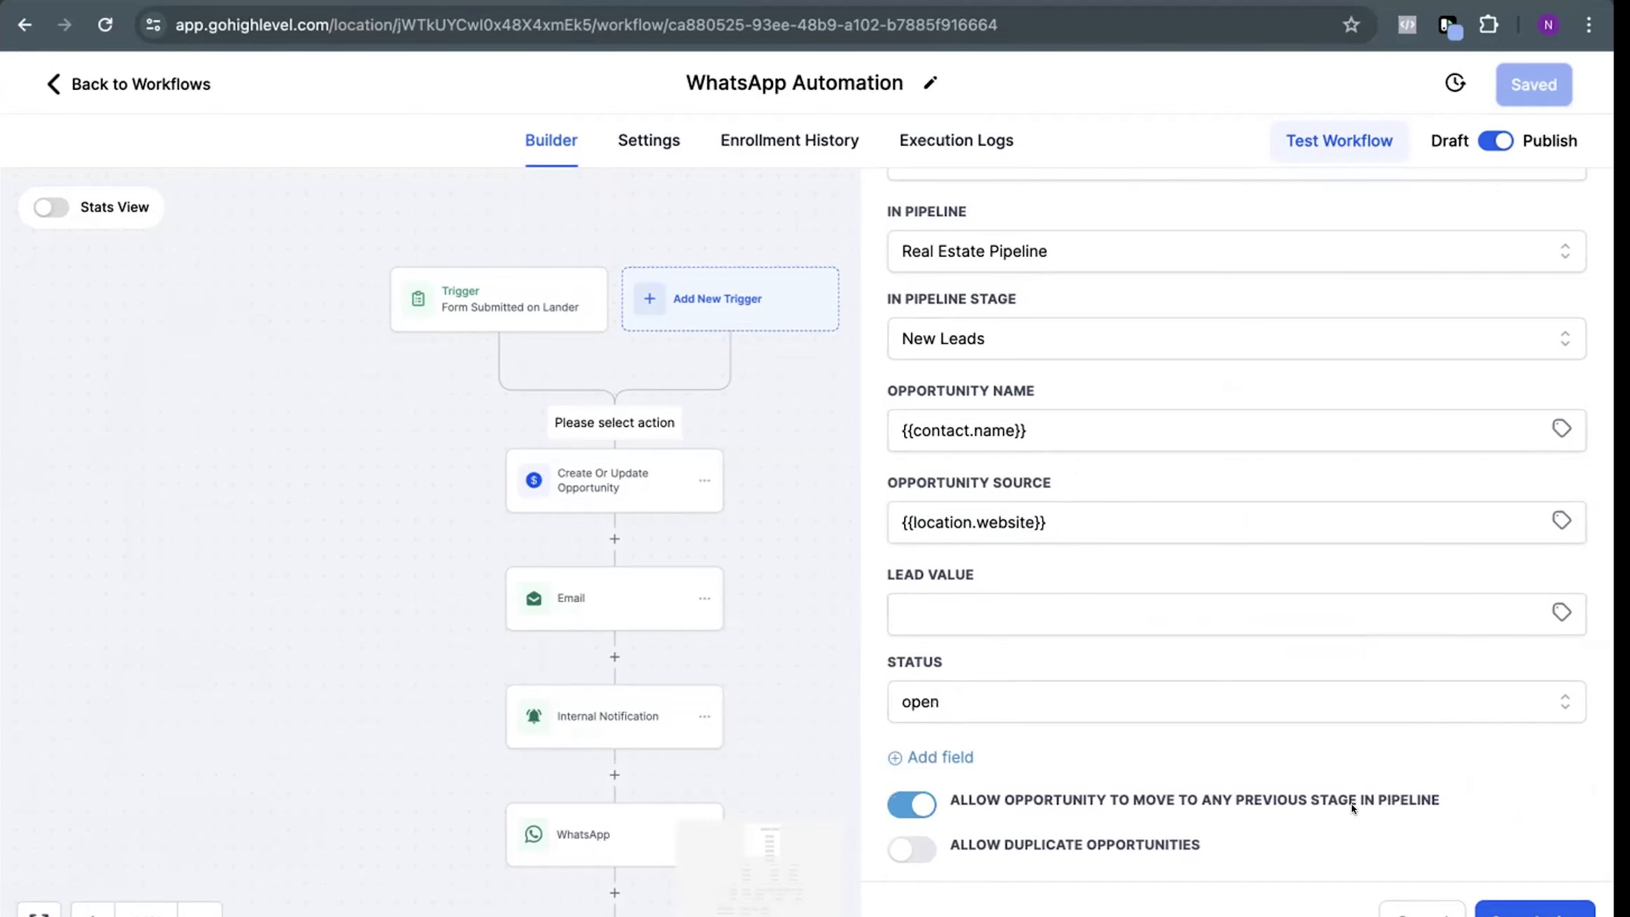
scroll(1351, 803, "up", 1)
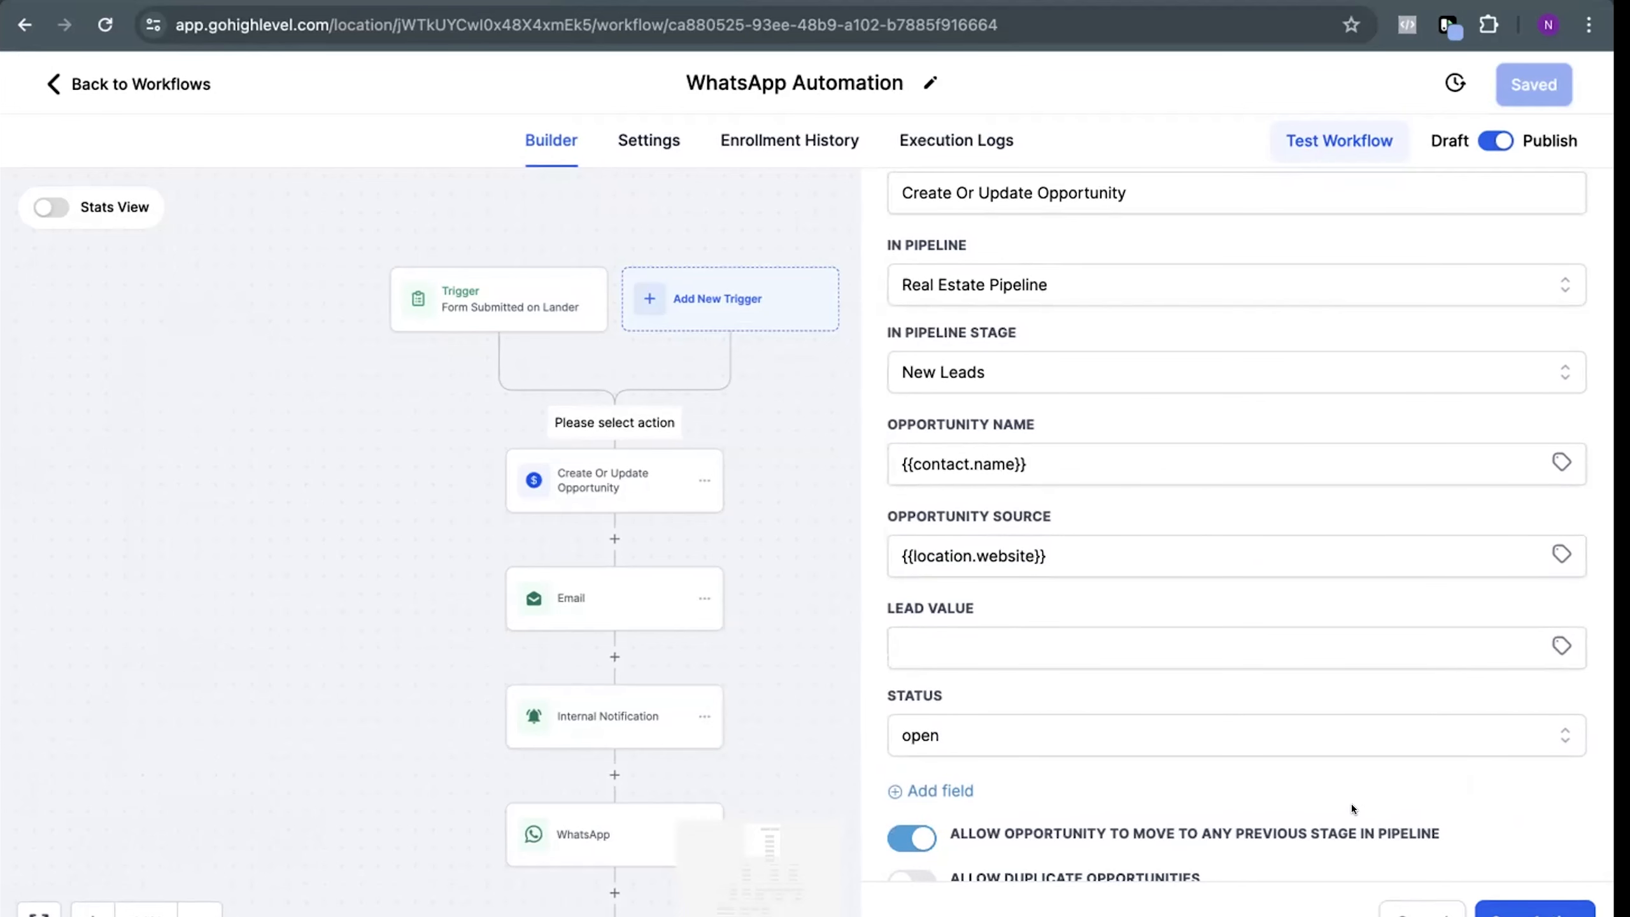
scroll(1351, 805, "down", 1)
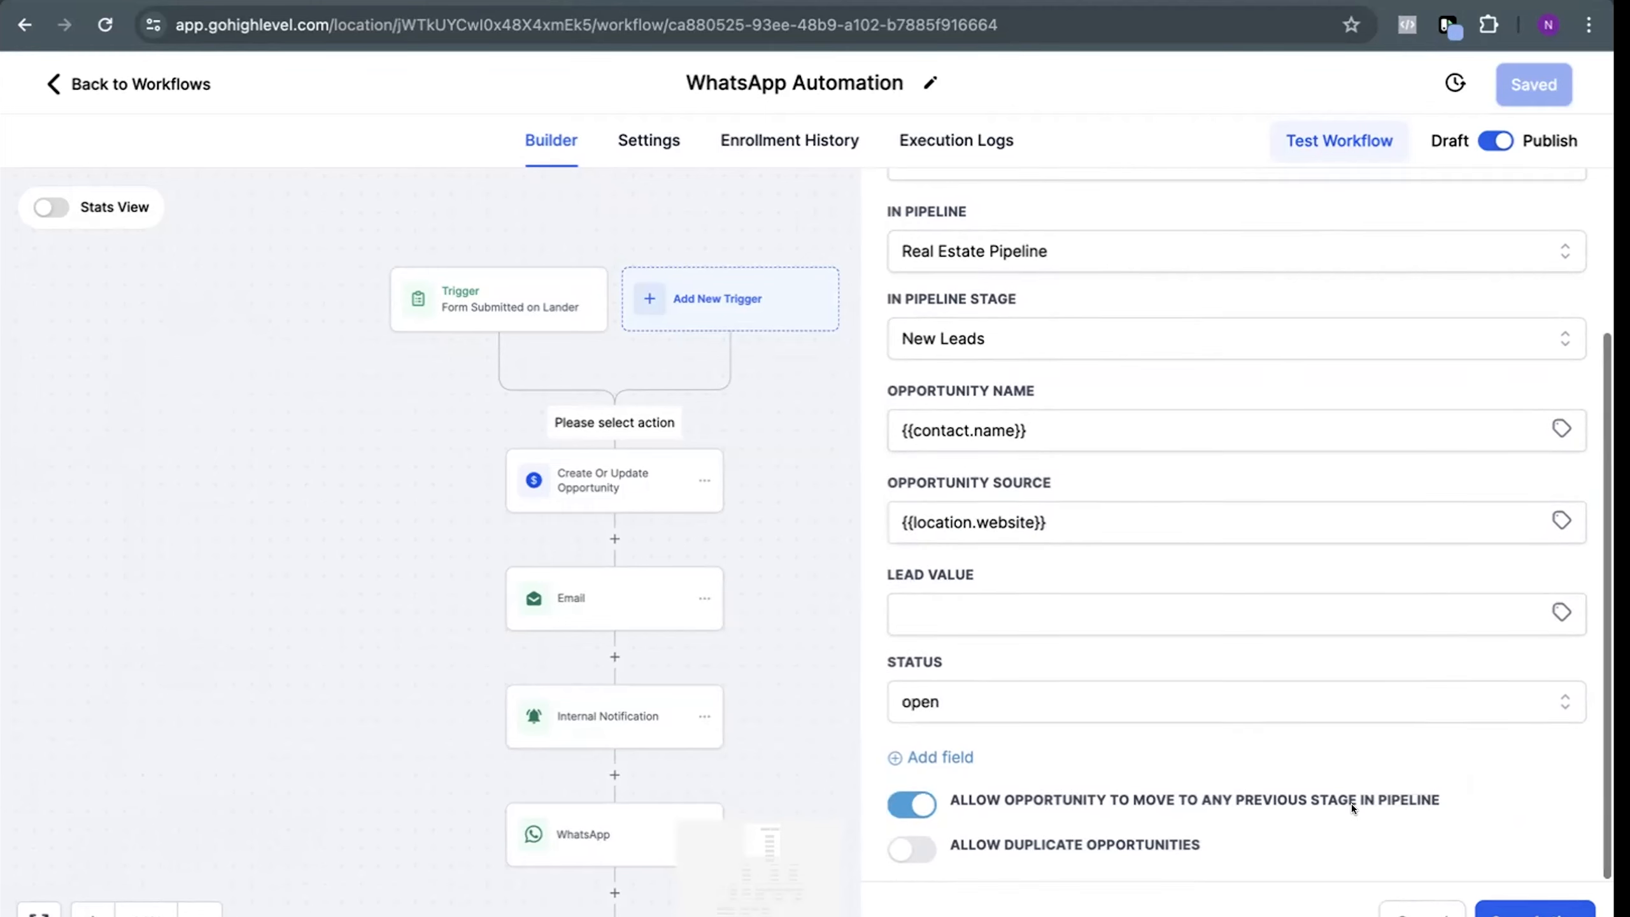
left_click(1422, 914)
Review the existing Create Or Update Opportunity action's settings and the actions that follow it in the workflow
left_click(608, 456)
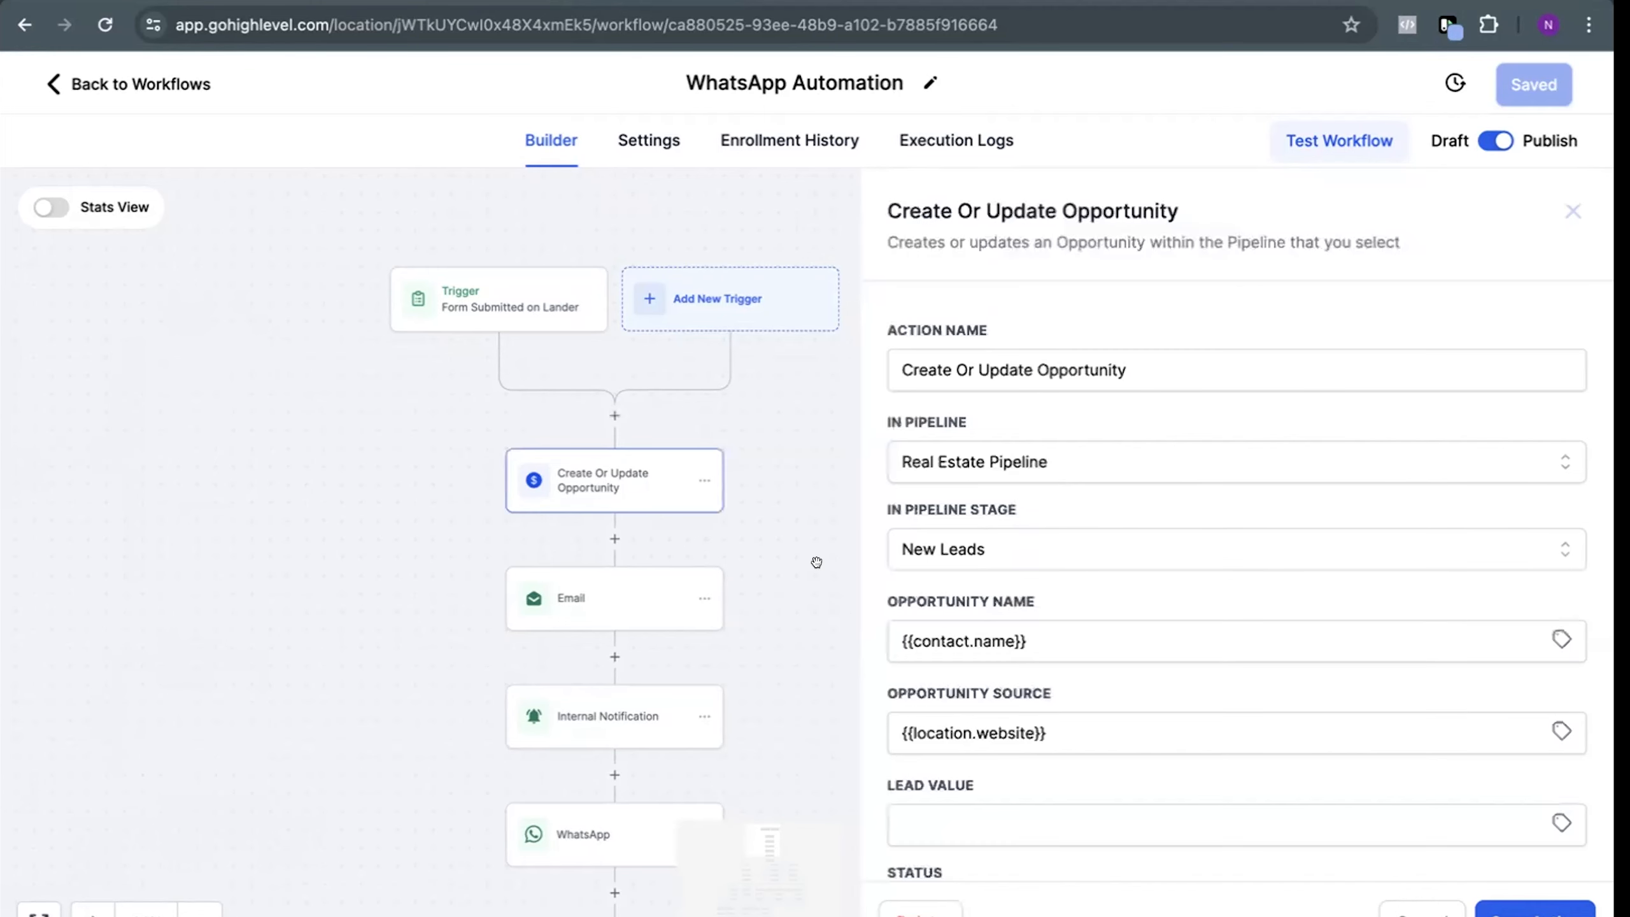
left_click(747, 542)
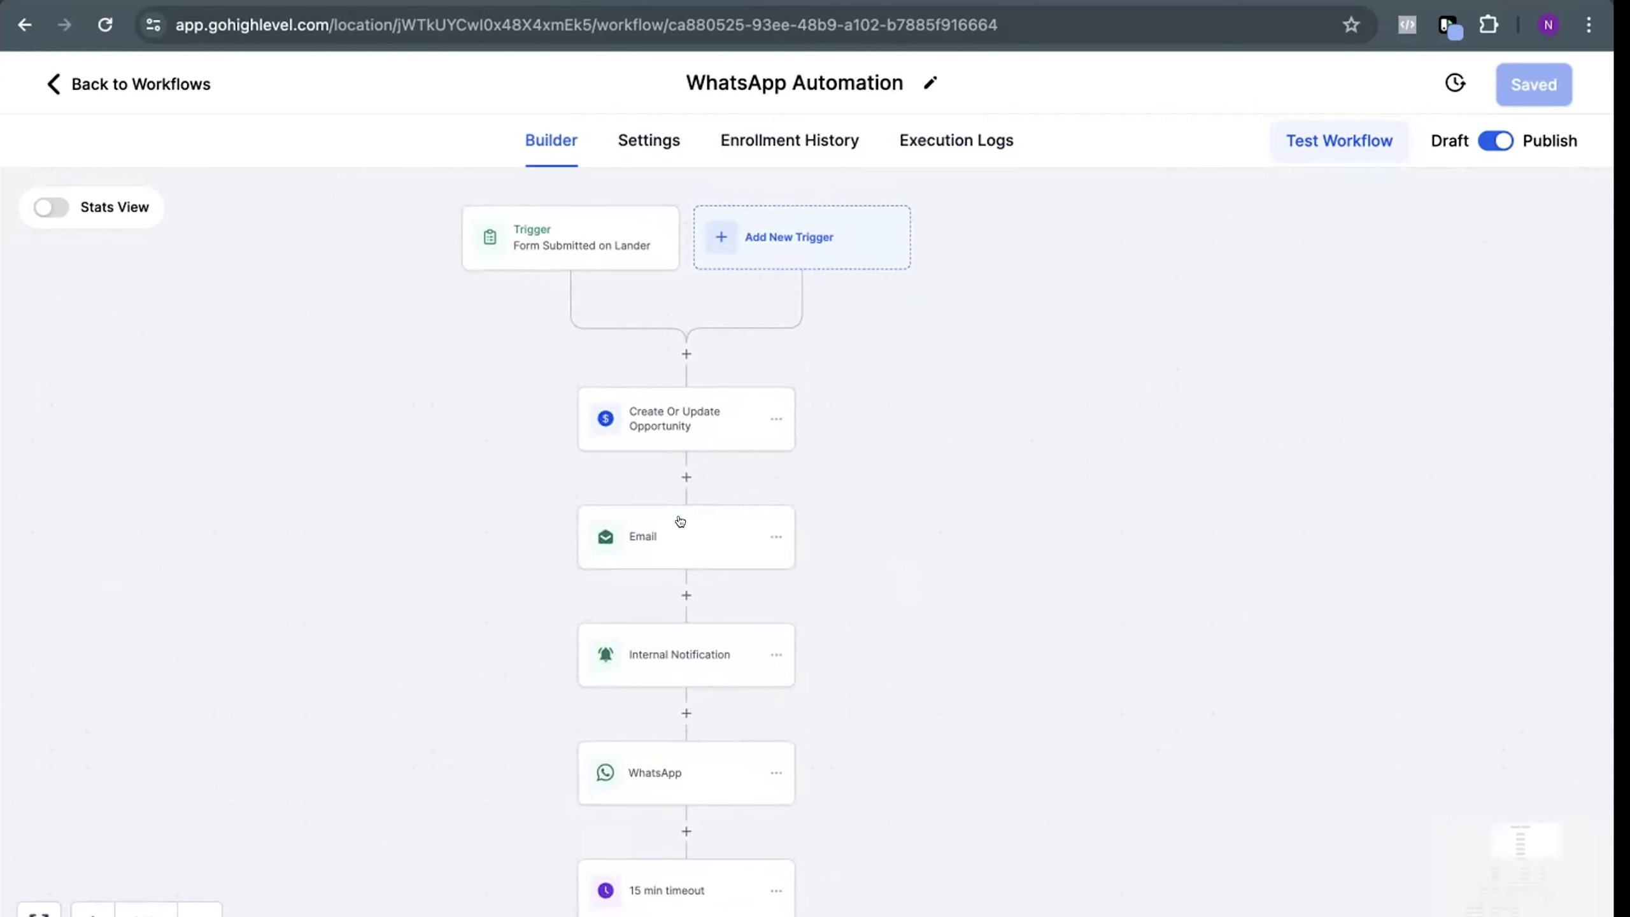
left_click_drag(822, 557, 826, 382)
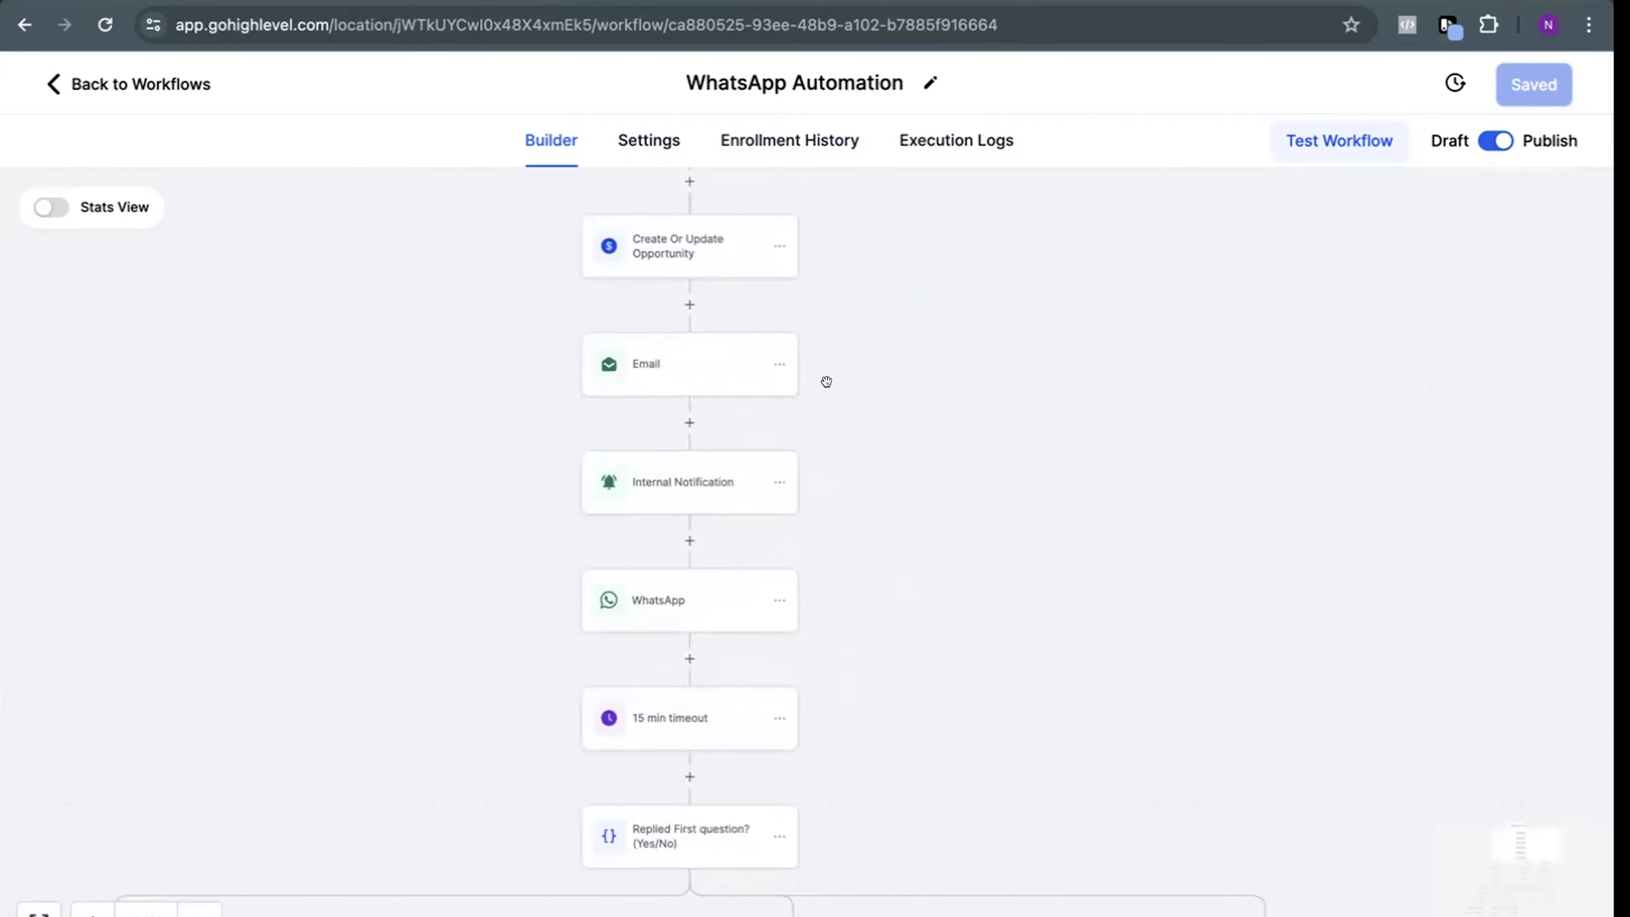
left_click_drag(521, 331, 587, 523)
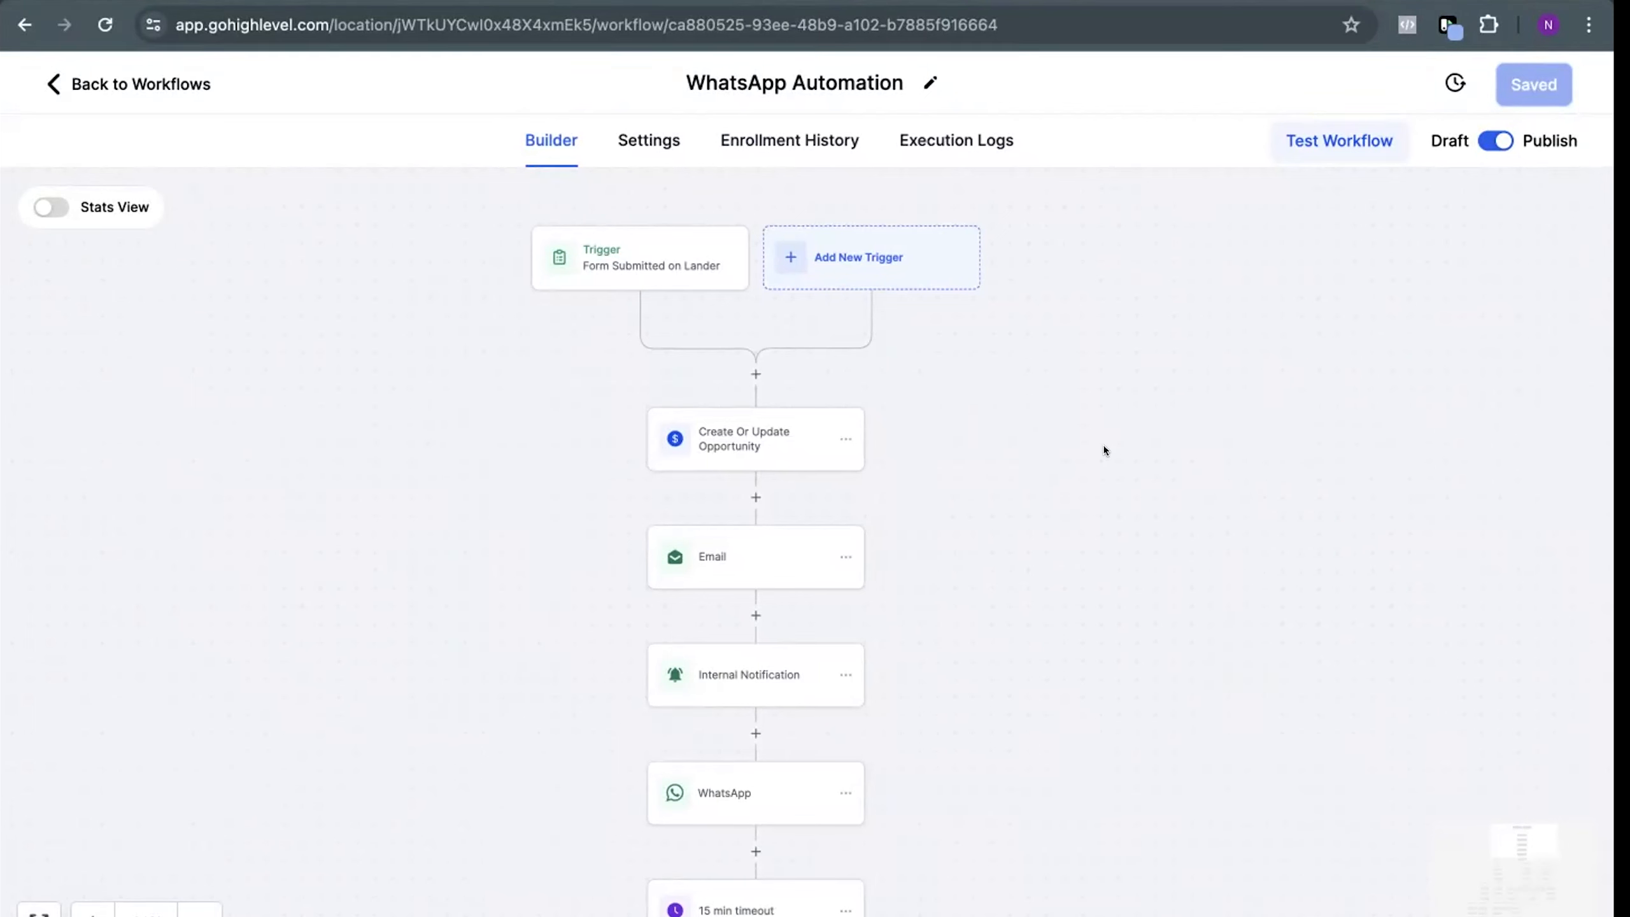
Switch the template of the WhatsApp action below Internal Notification to greeting (en) - MARKETING
left_click_drag(881, 691, 903, 546)
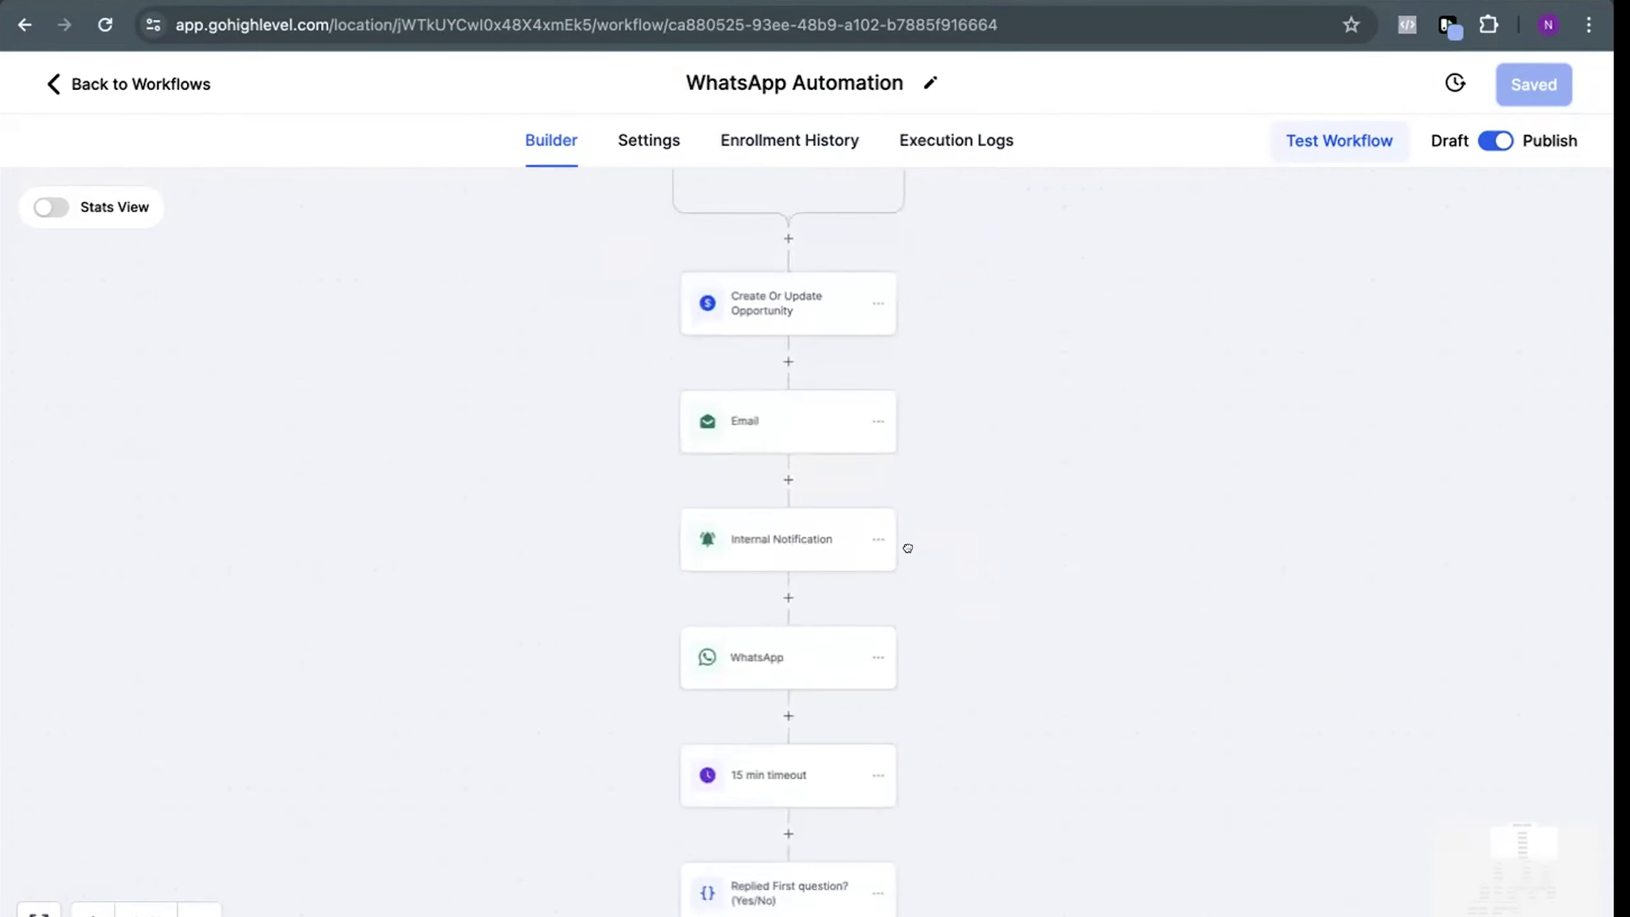
scroll(788, 722, "up", 1)
left_click_drag(788, 722, 858, 584)
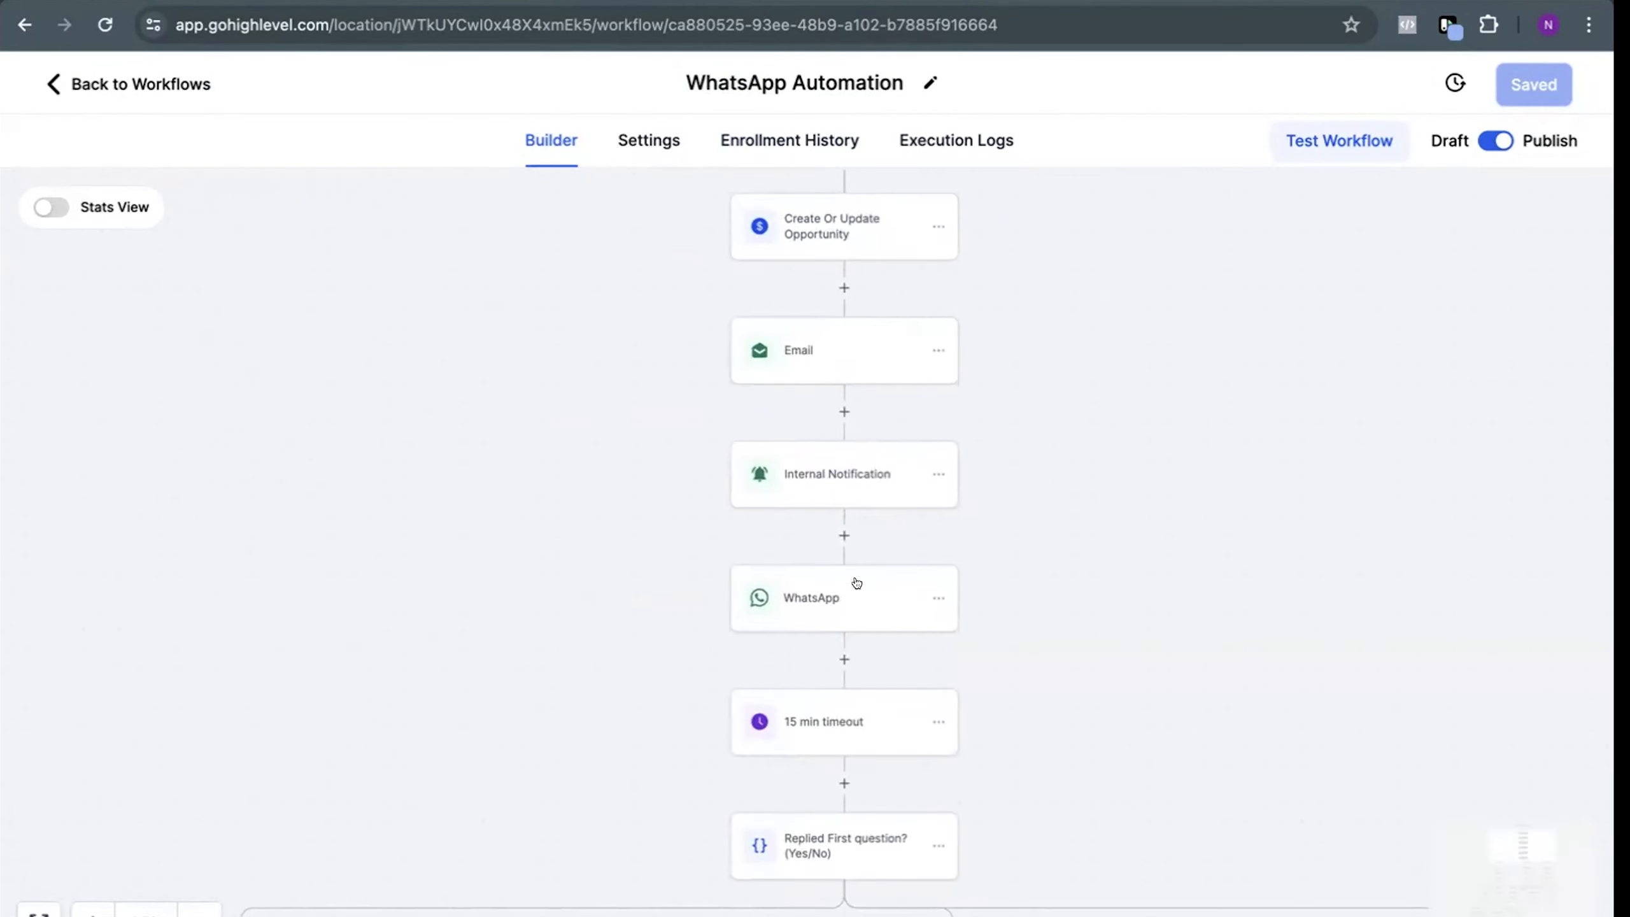
left_click(856, 583)
left_click_drag(732, 538, 663, 539)
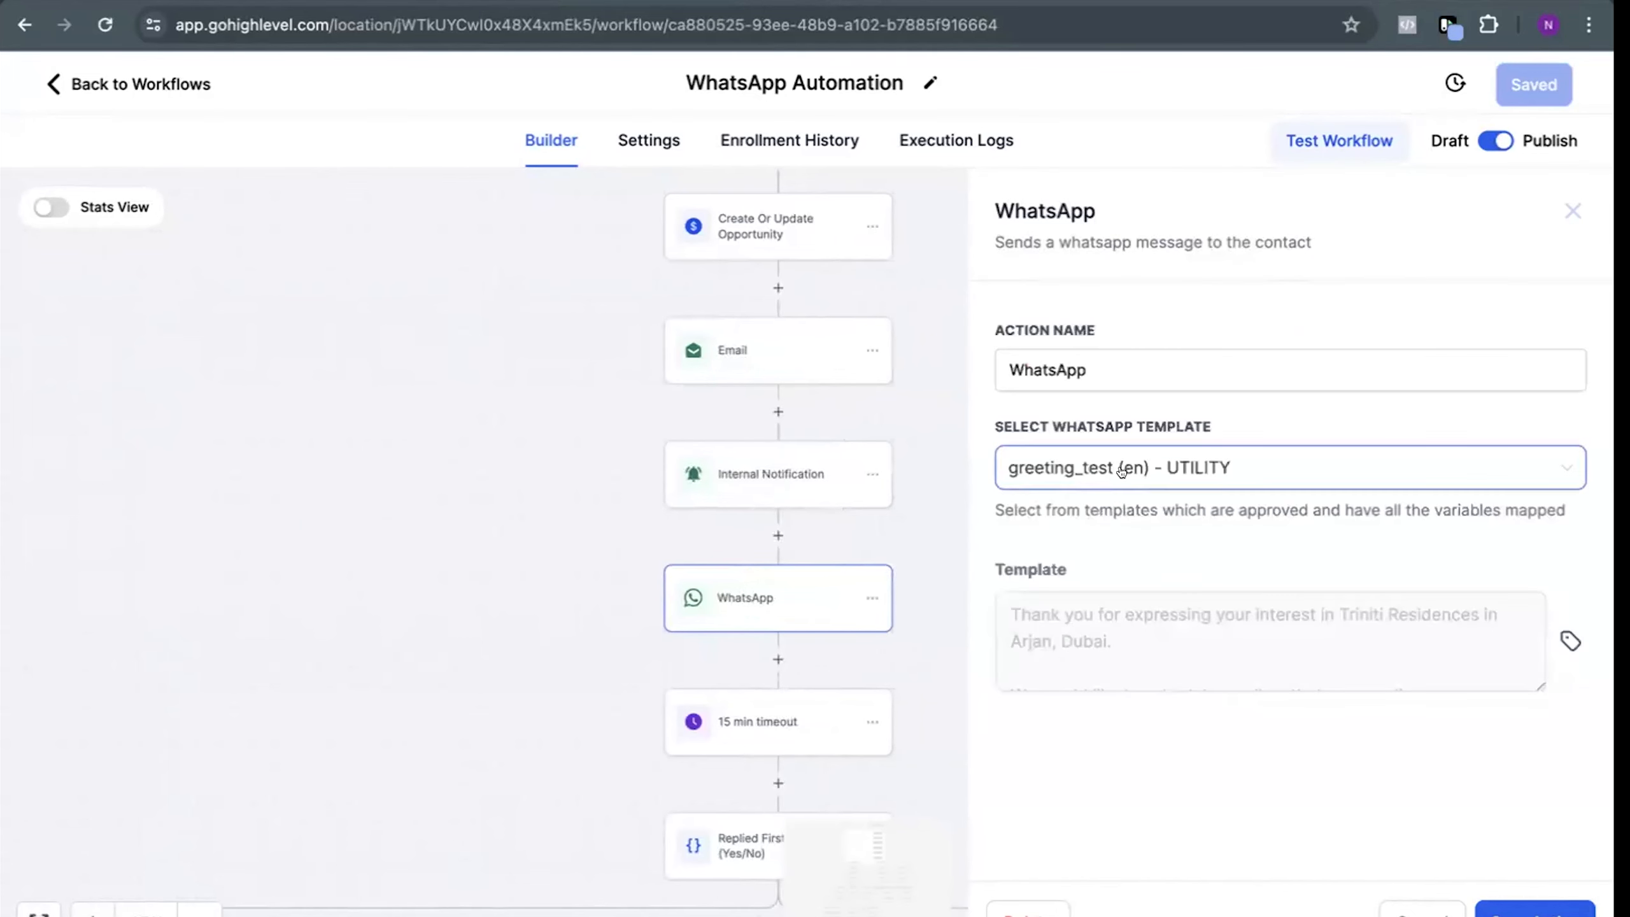
left_click(1121, 471)
left_click(1125, 708)
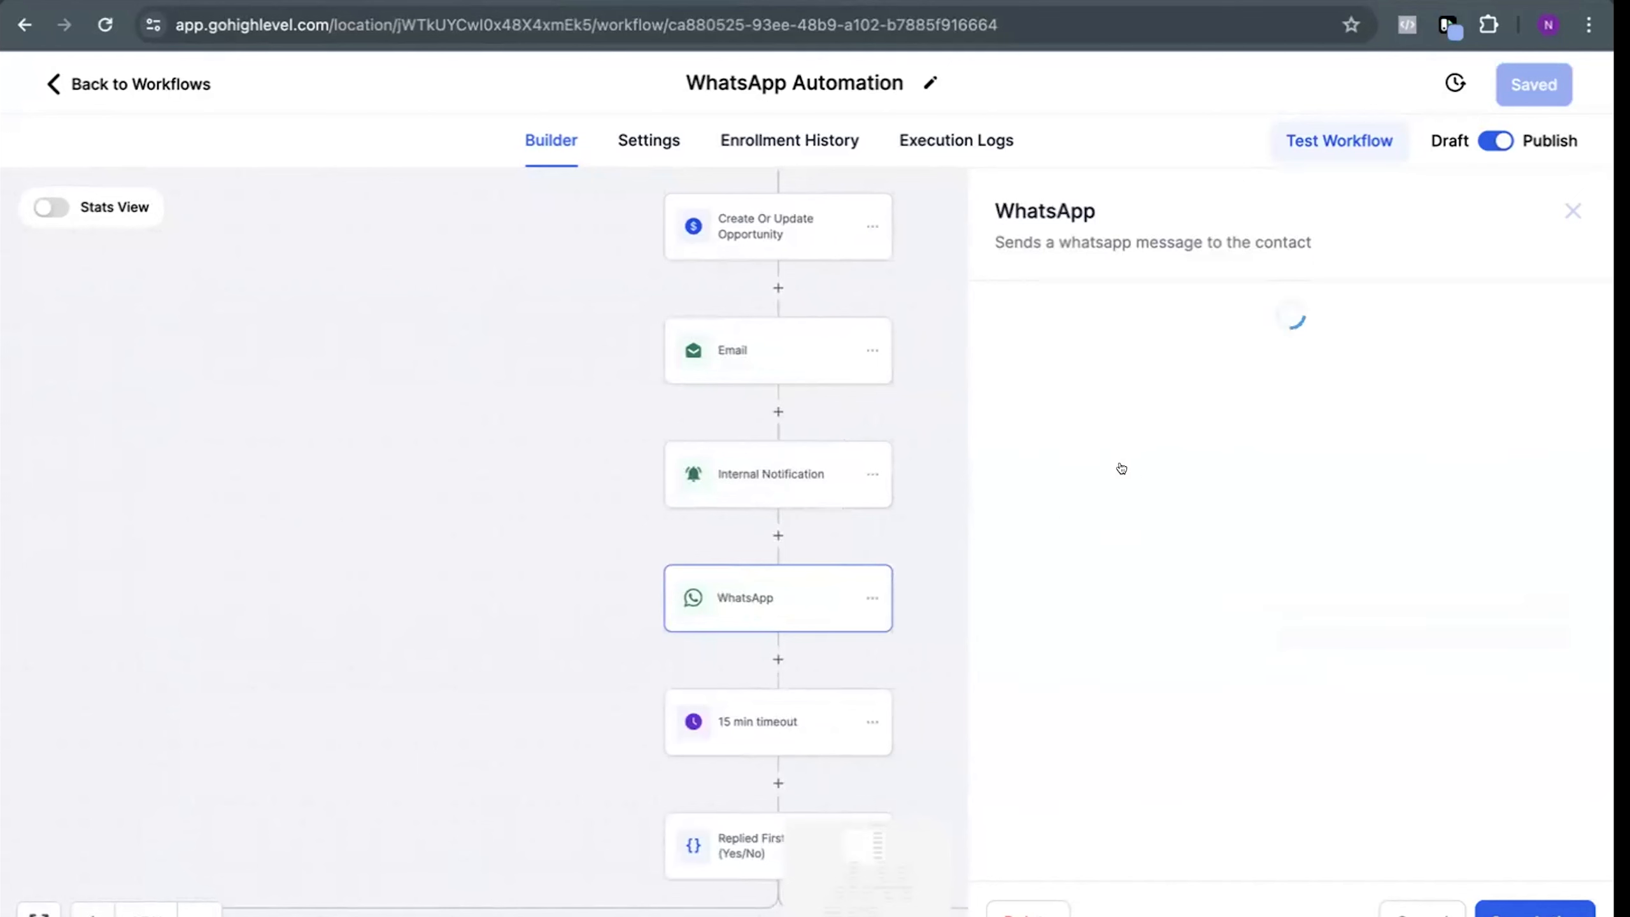
Enlarge the greeting template preview and examine its full message, including the property name and location
left_click_drag(1535, 686, 1534, 851)
scroll(1241, 698, "down", 1)
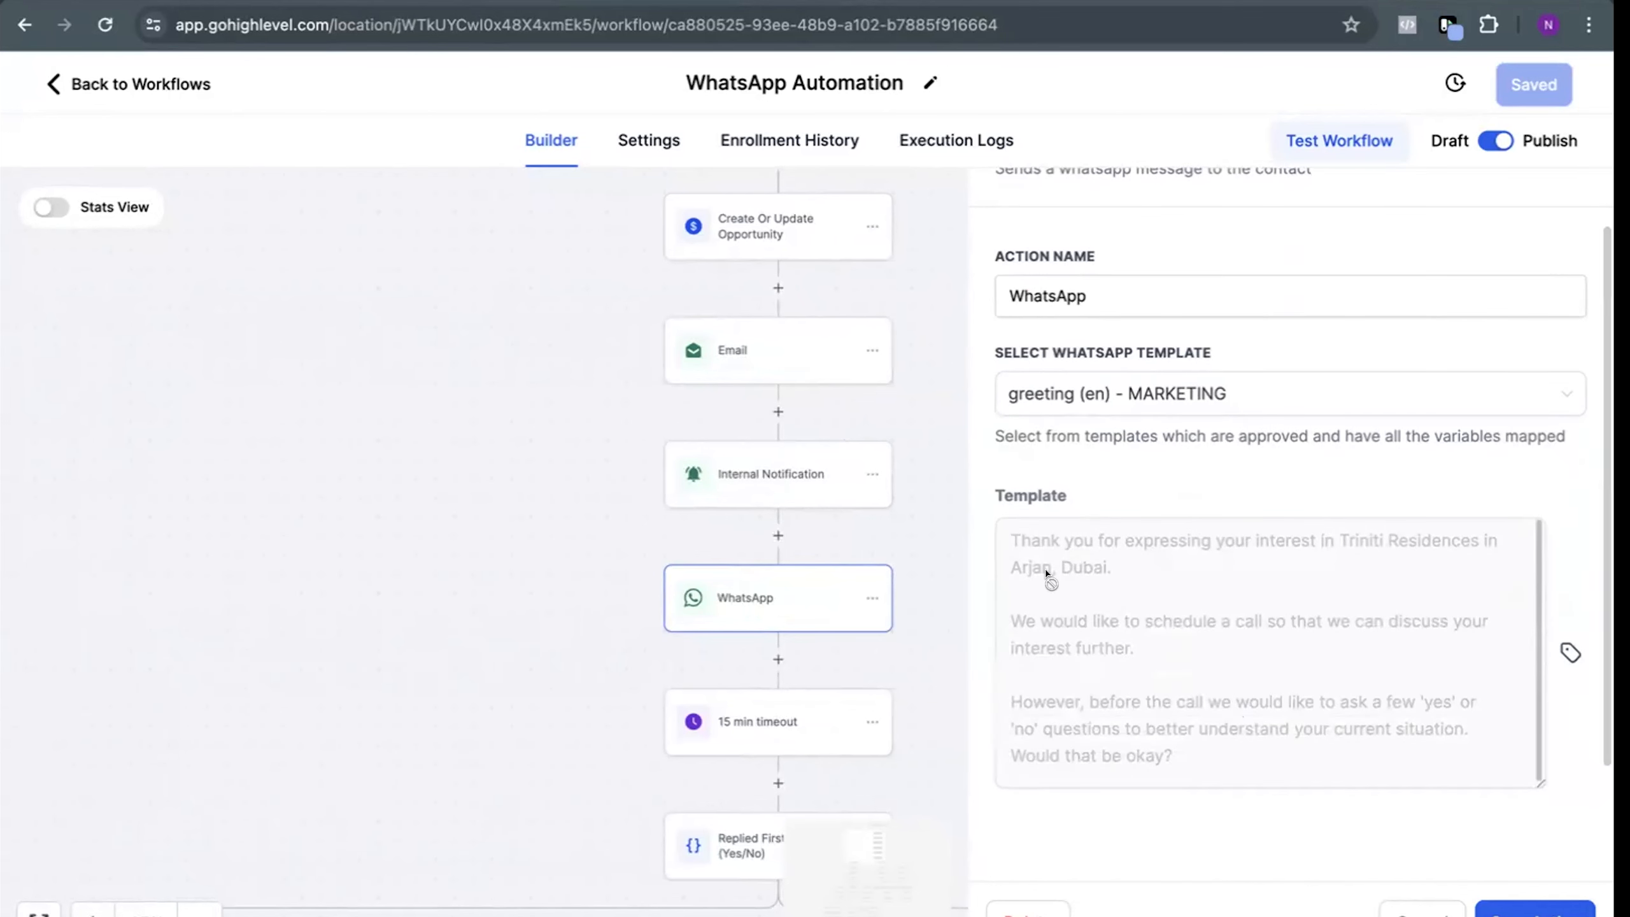
left_click_drag(1044, 568, 1124, 567)
left_click_drag(1339, 539, 1465, 537)
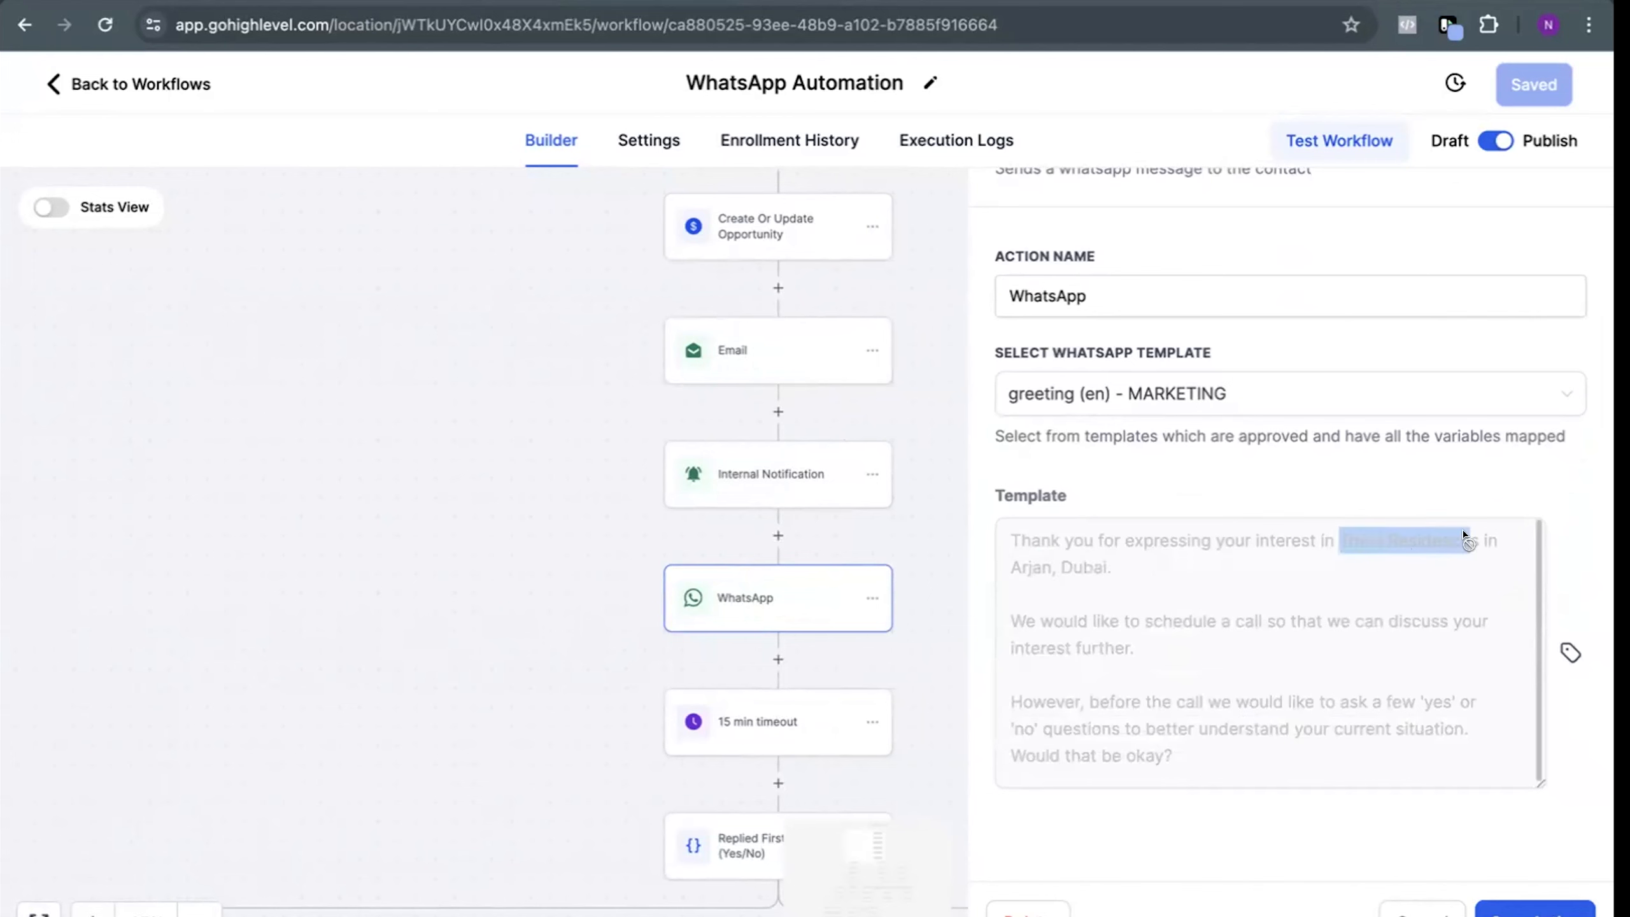
left_click(1137, 655)
scroll(1159, 718, "up", 1)
scroll(1159, 718, "down", 1)
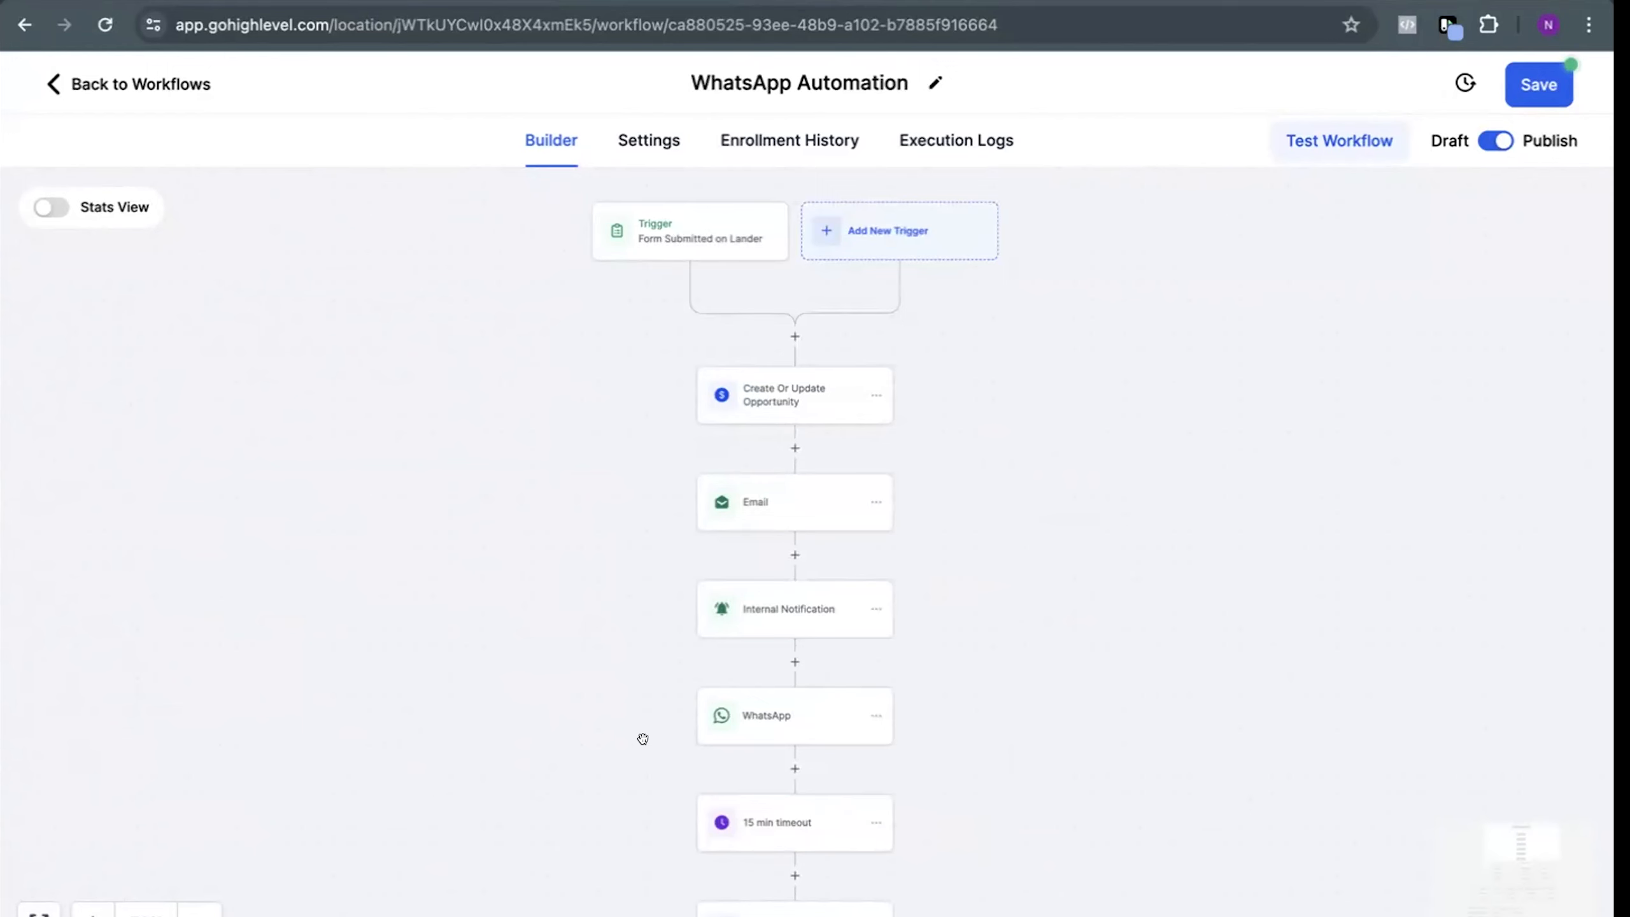
Reopen the WhatsApp action below Internal Notification and read its greeting message through to the yes-or-no question request
scroll(603, 719, "down", 1)
left_click(770, 690)
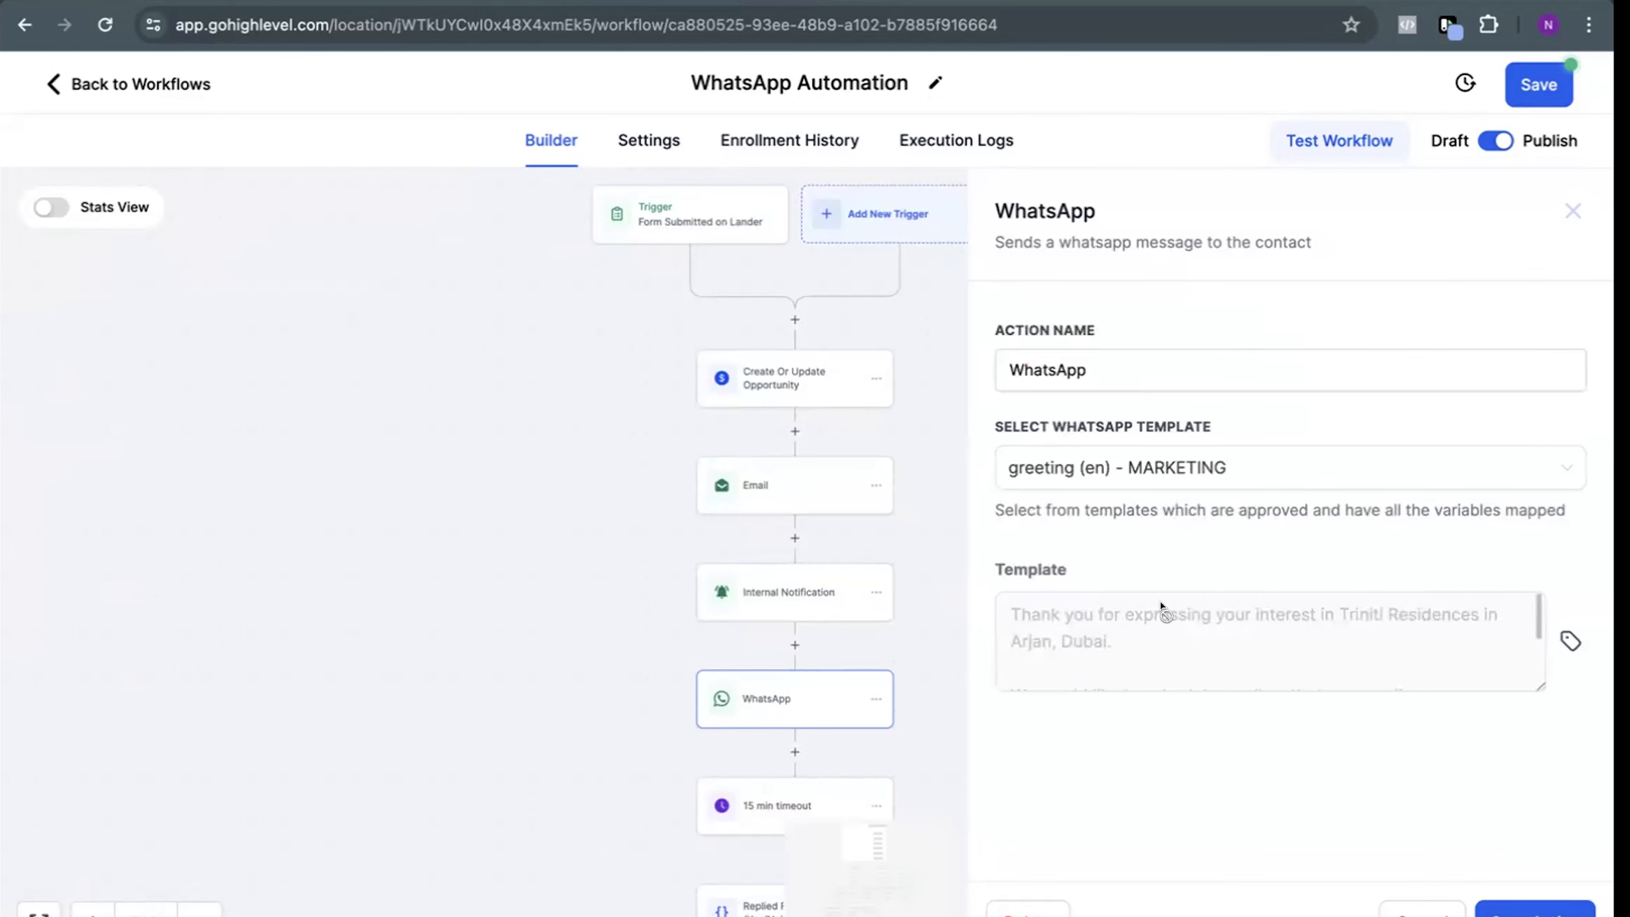
left_click_drag(1145, 616, 1373, 676)
left_click(1408, 679)
left_click_drag(1535, 682, 1534, 828)
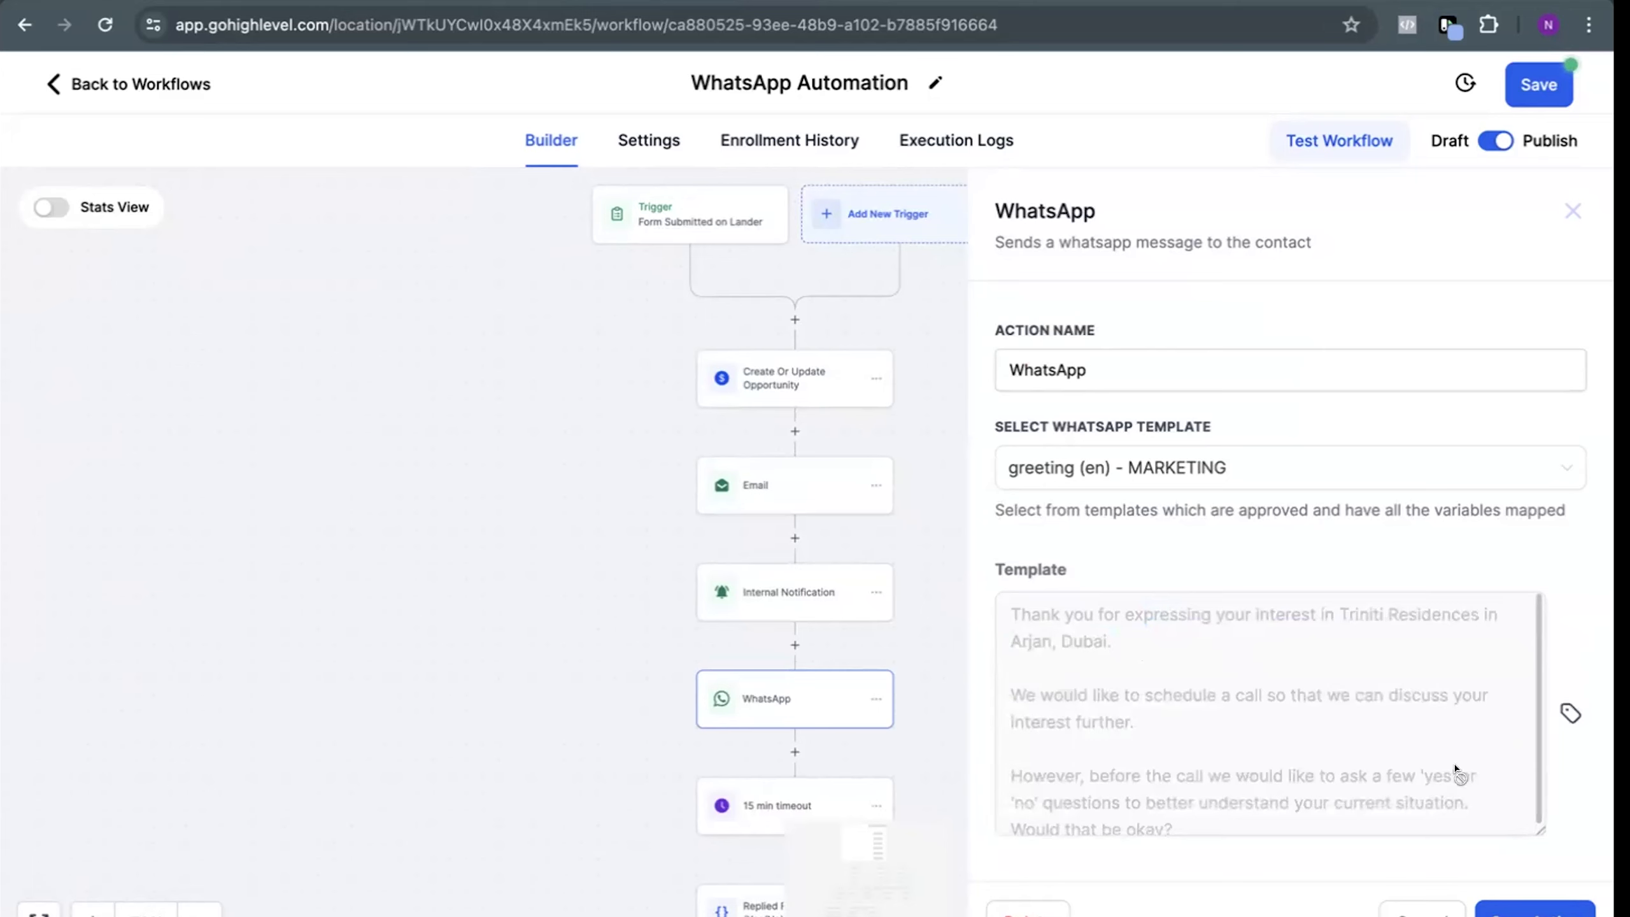
scroll(1452, 769, "down", 1)
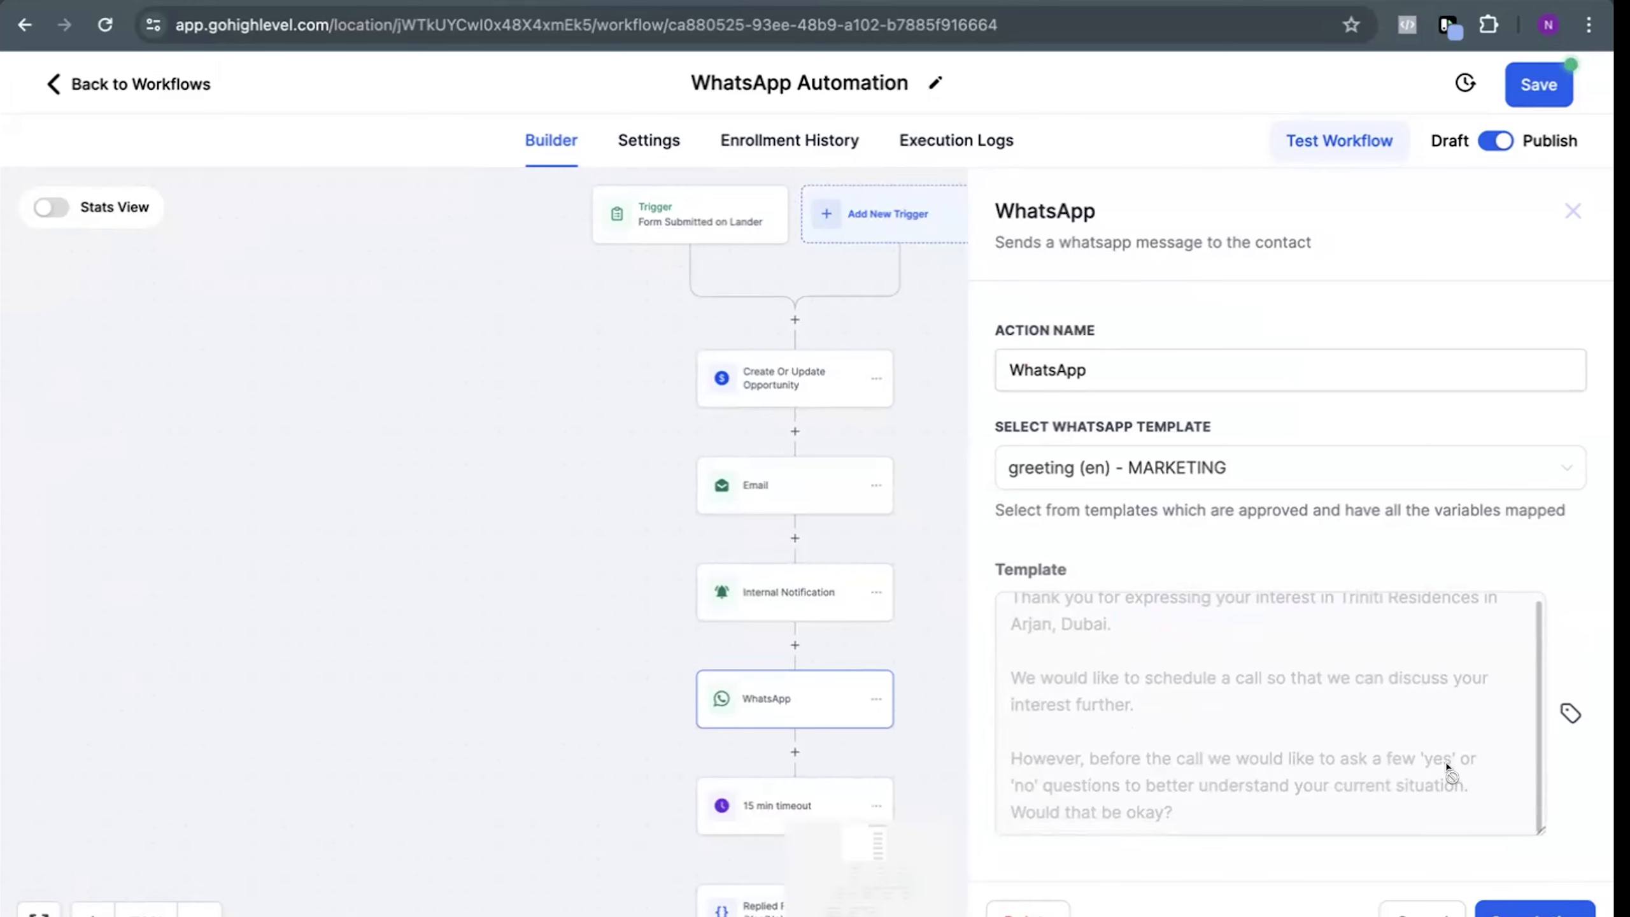
Reselect the greeting (en) - MARKETING template and save the WhatsApp action
left_click(1158, 468)
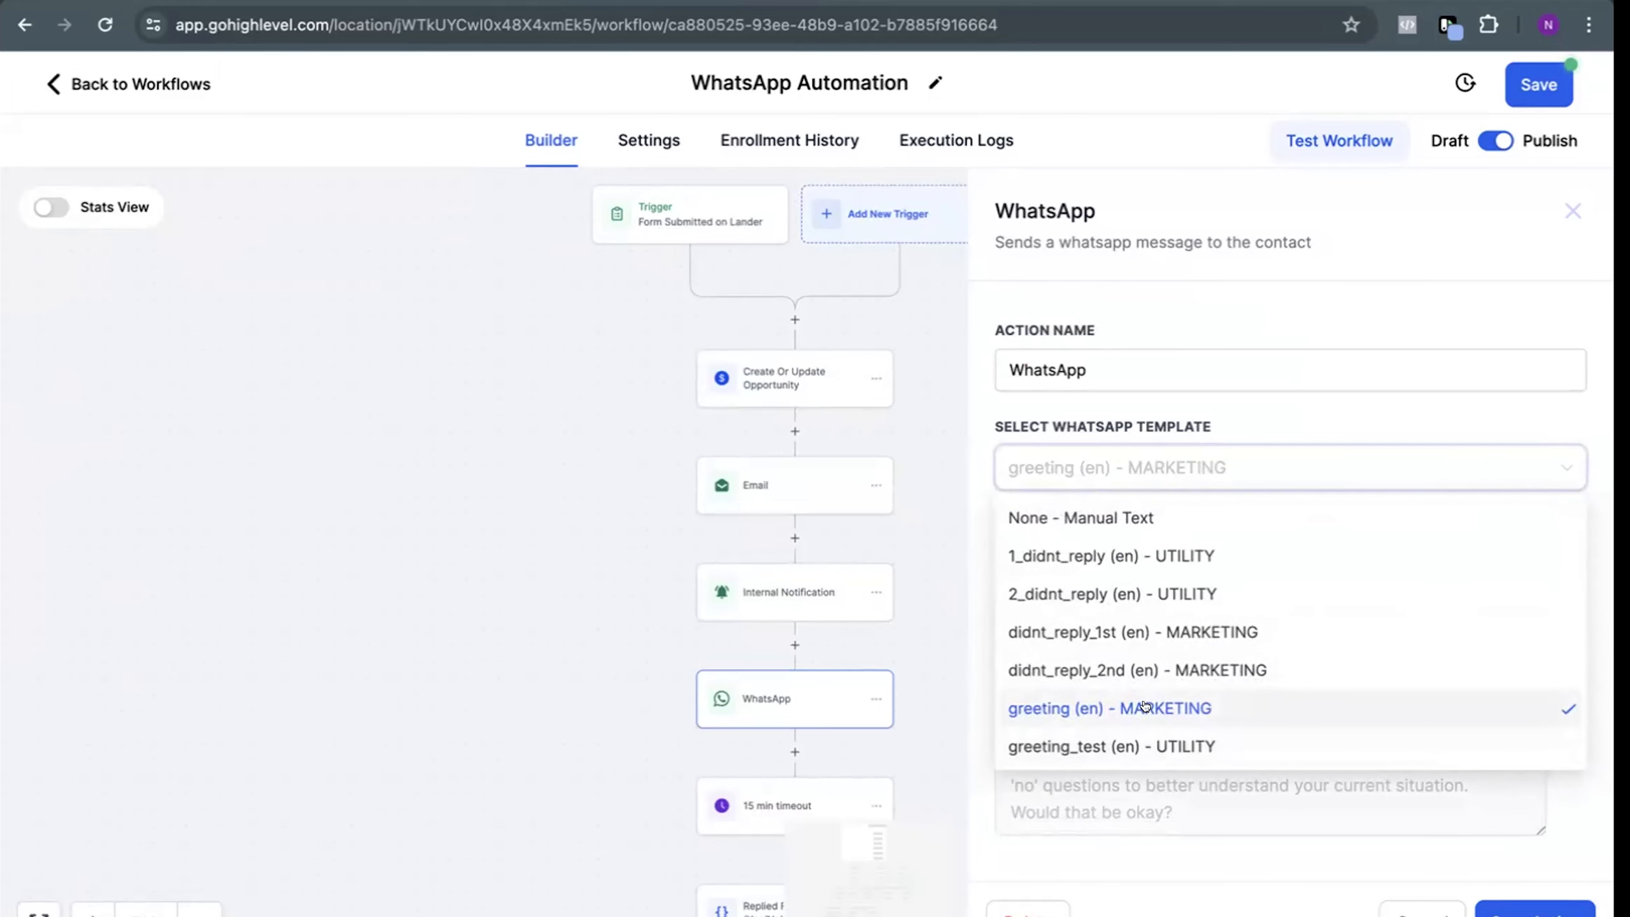
left_click(1144, 706)
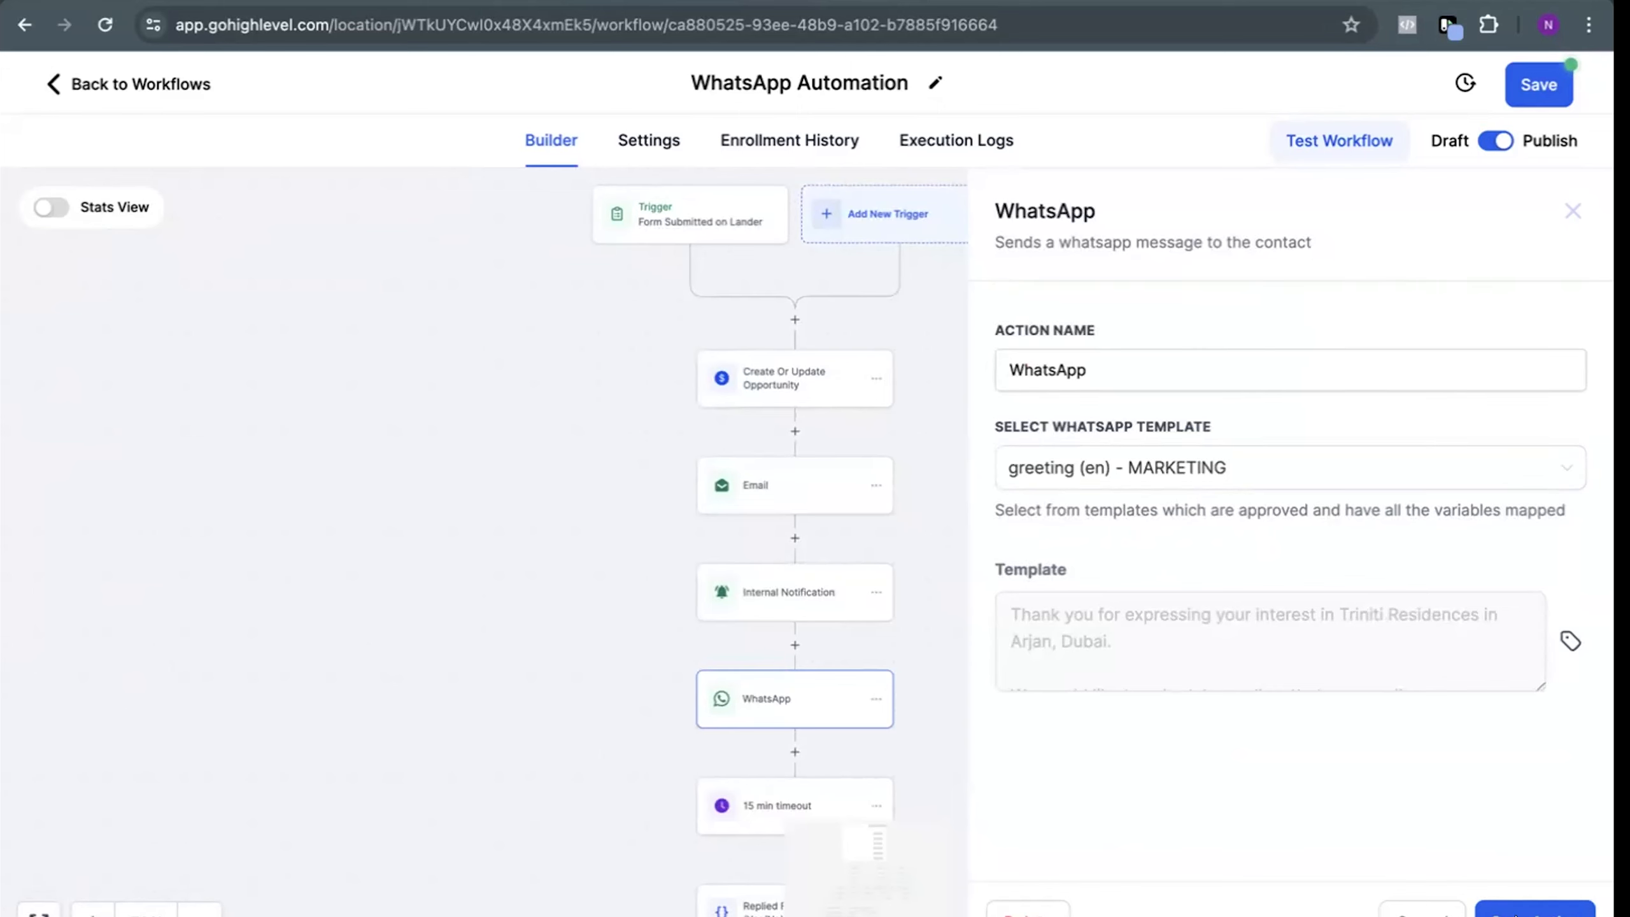
left_click(1534, 908)
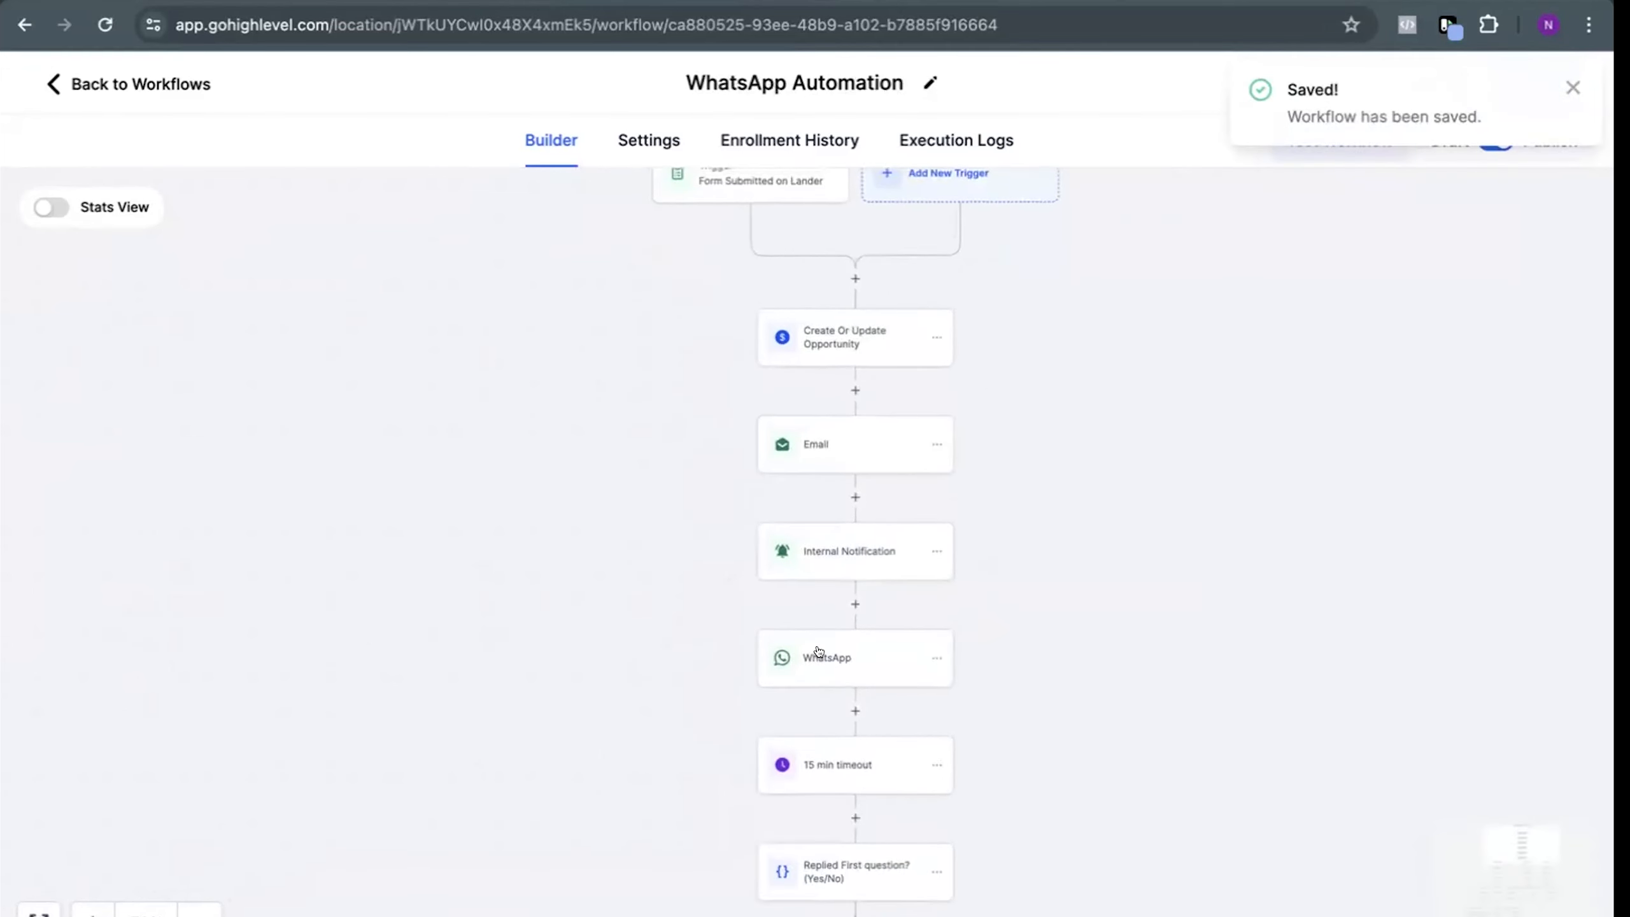
Check the template of the first WhatsApp action again, resave the action, and save the workflow
left_click(818, 651)
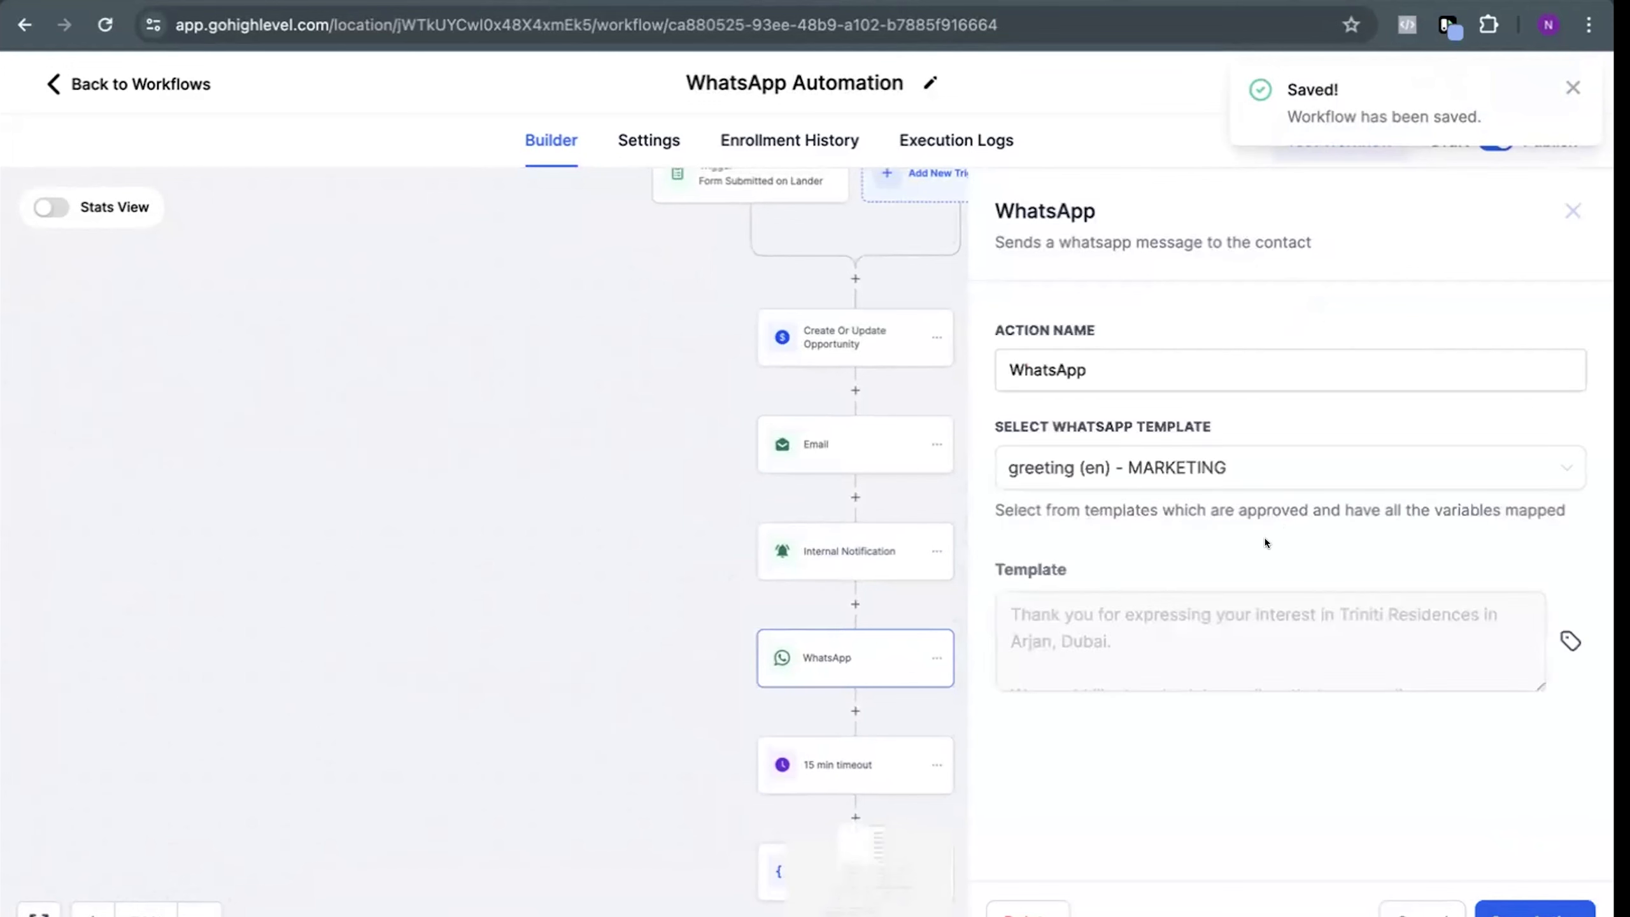
left_click(1178, 469)
left_click(1562, 907)
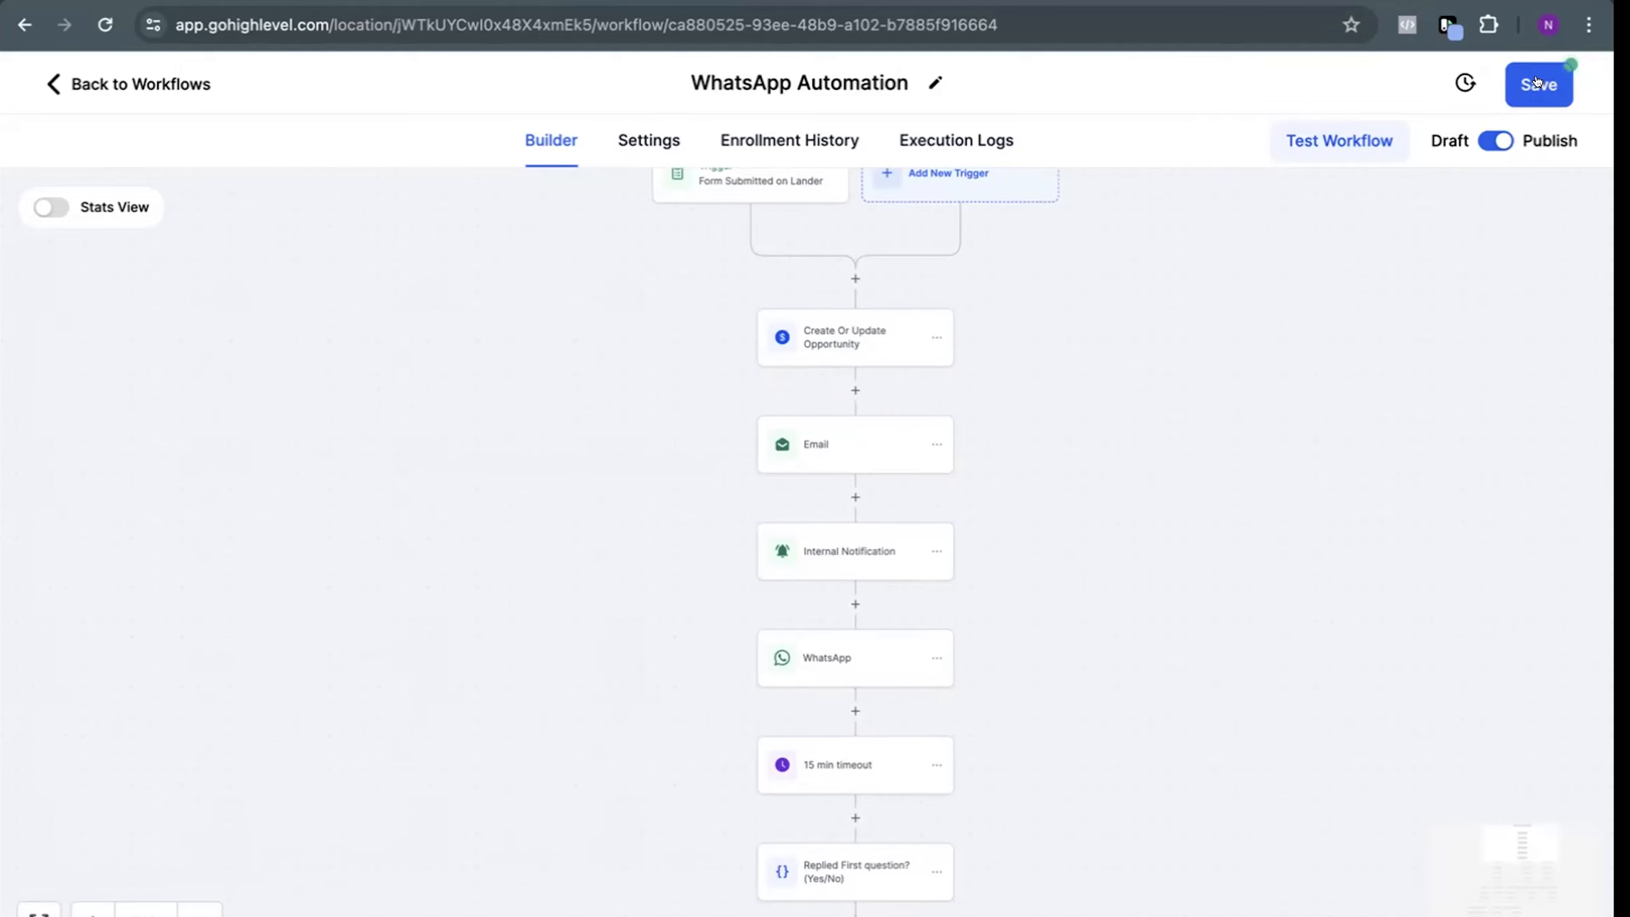
left_click(1537, 82)
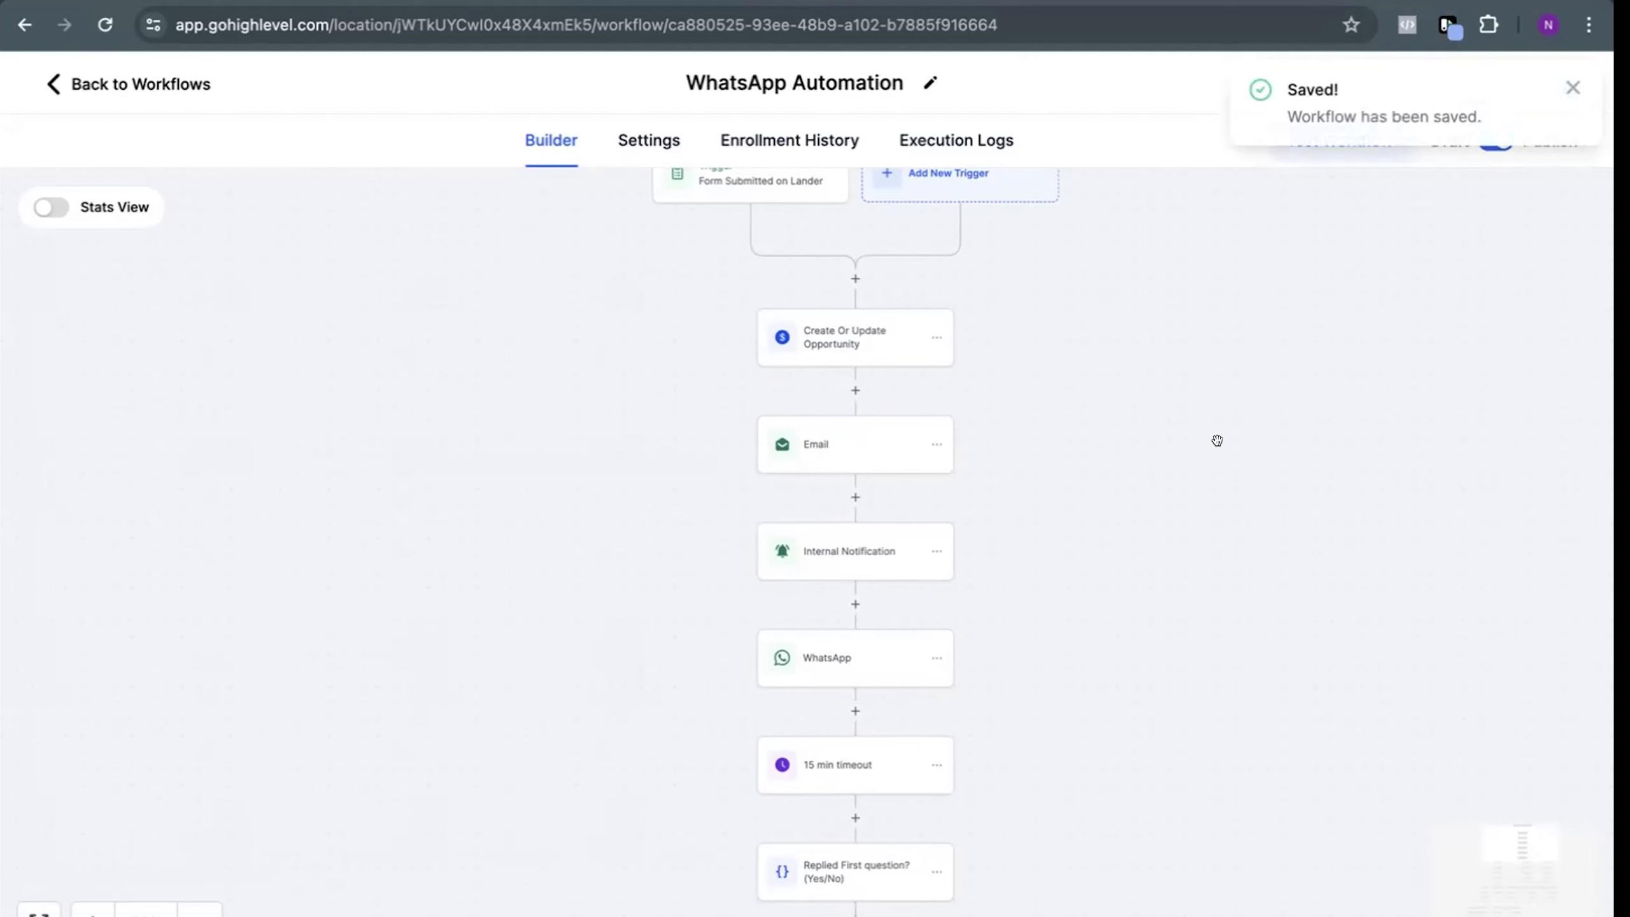
Review the saved settings of the first WhatsApp action and its place above the reply branches, and close it
scroll(1168, 502, "down", 1)
scroll(1168, 503, "down", 2)
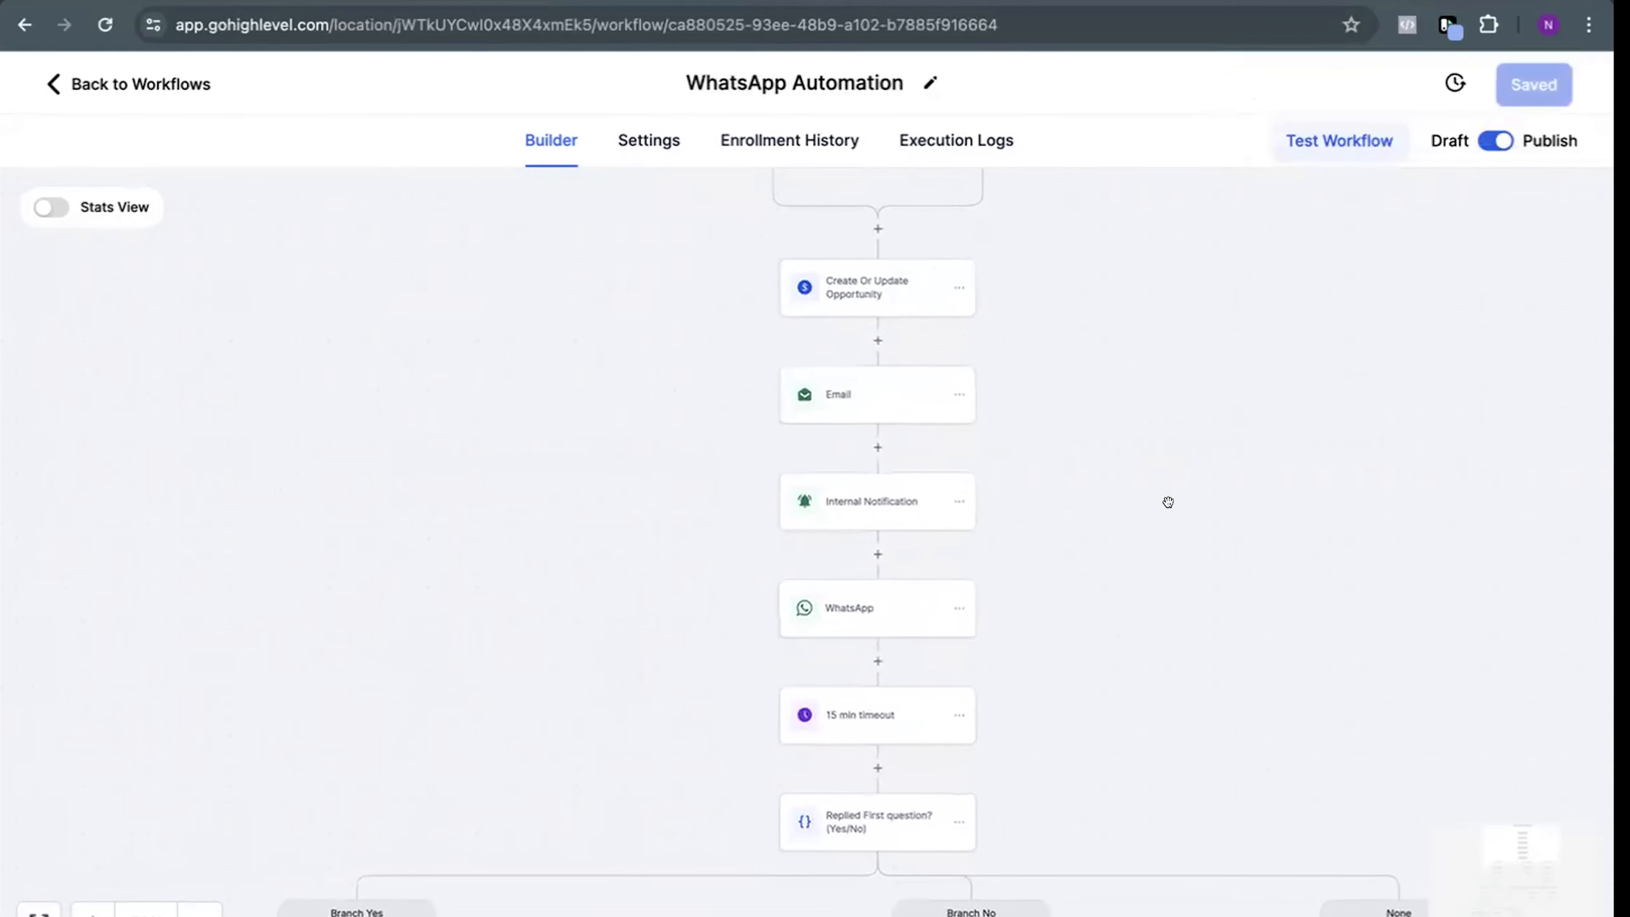
left_click(873, 607)
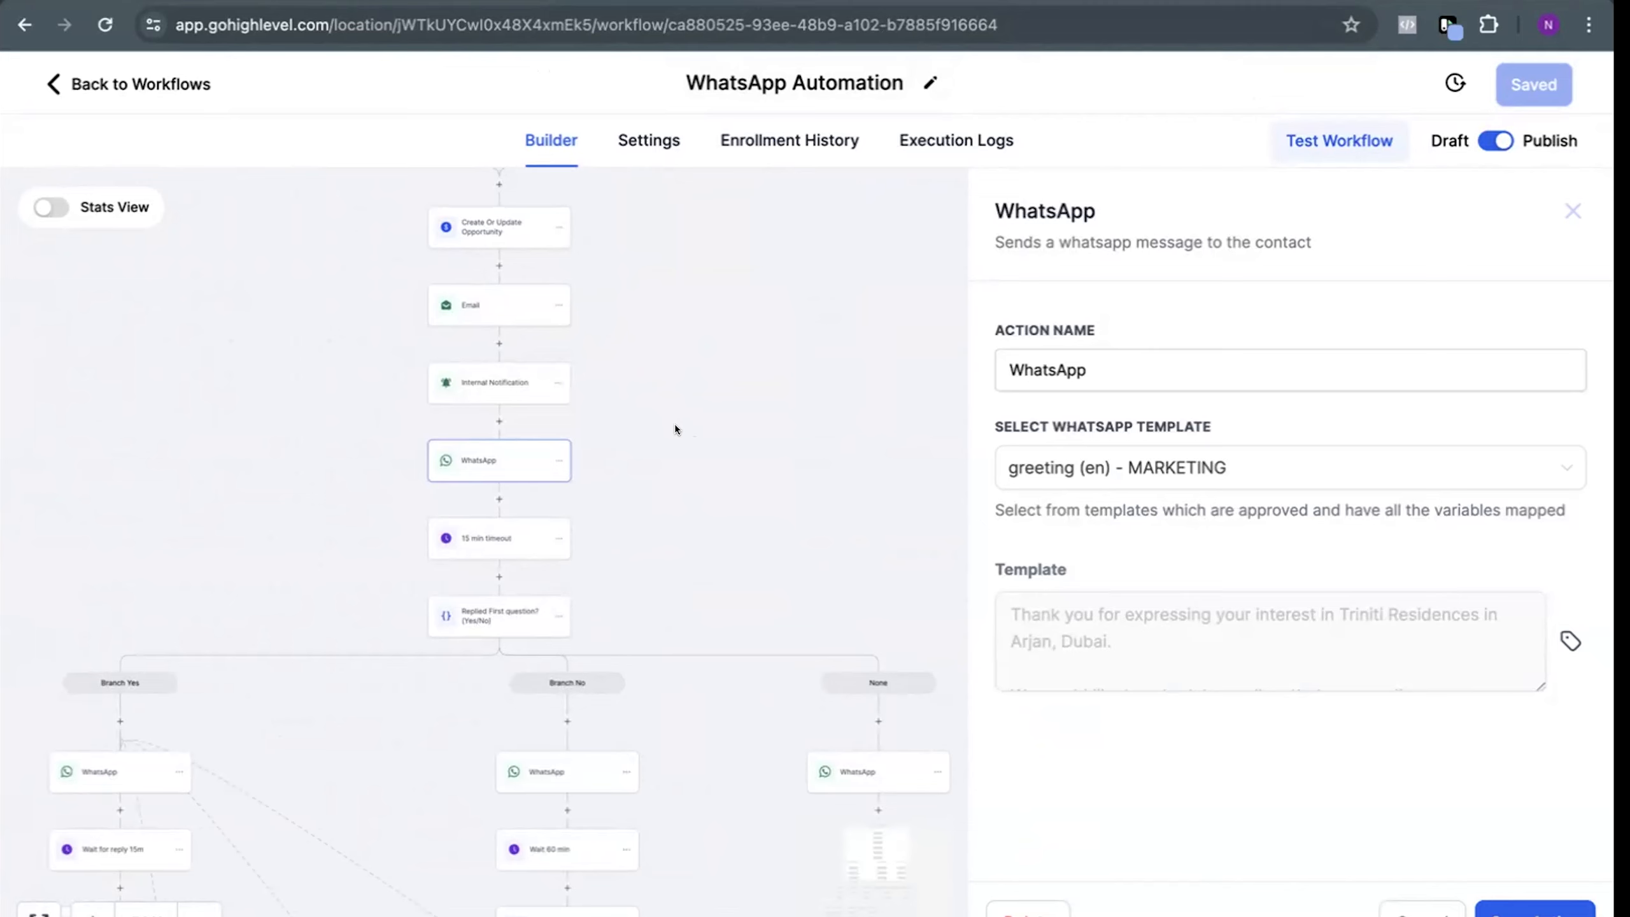
left_click(699, 447)
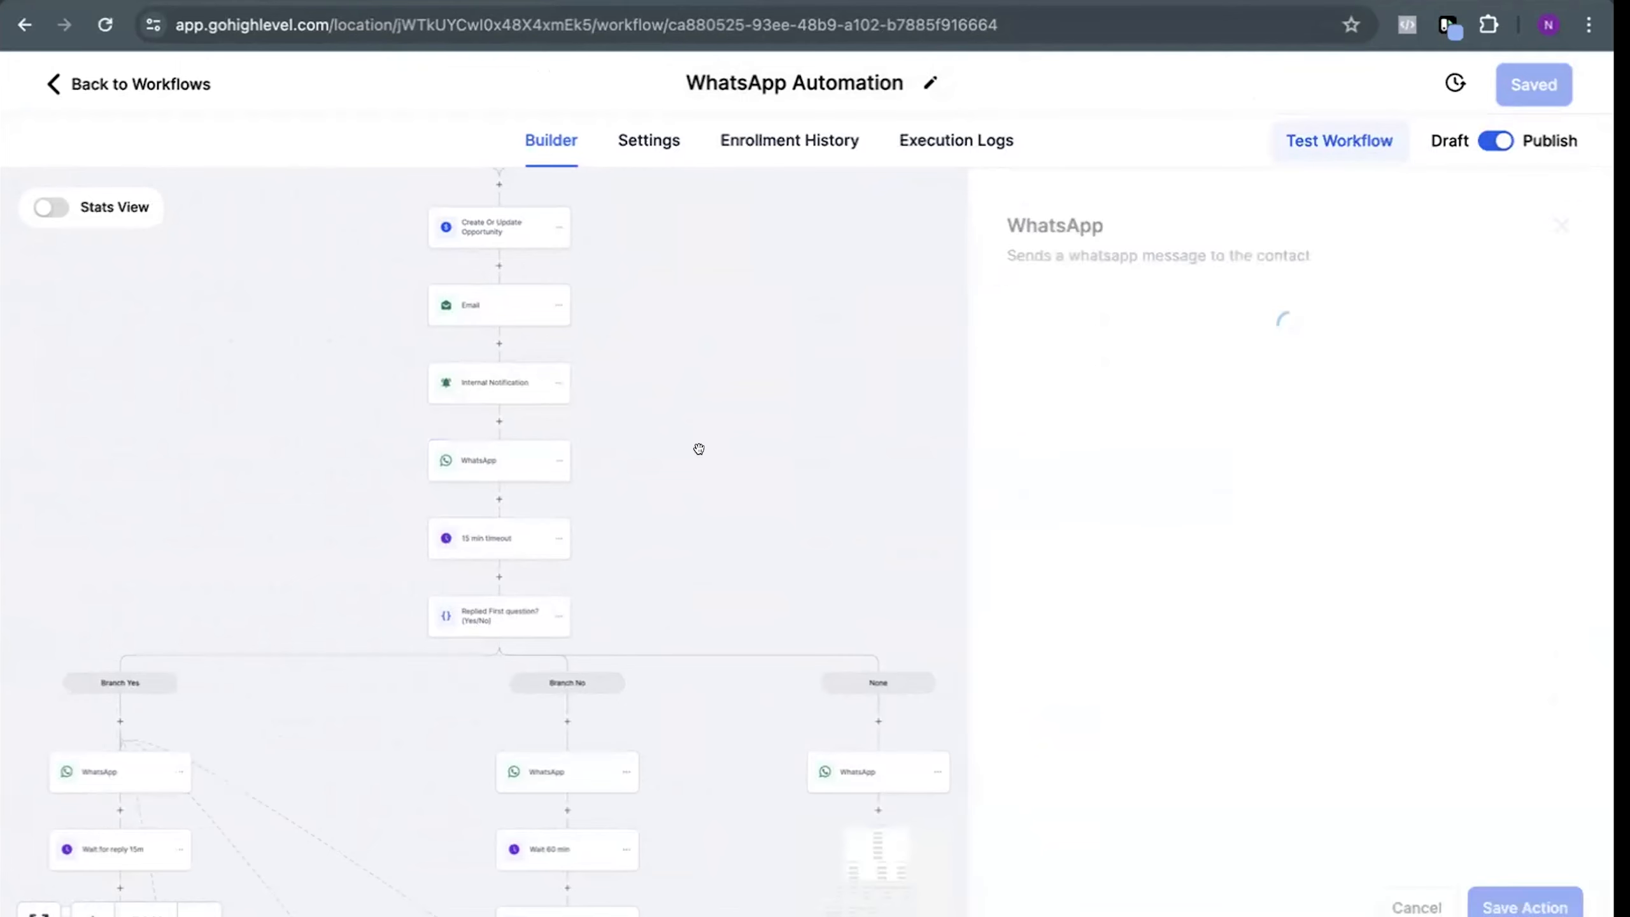
Try adding a WhatsApp action after Internal Notification, view its template options, and discard the new action
left_click(677, 496)
type("wha")
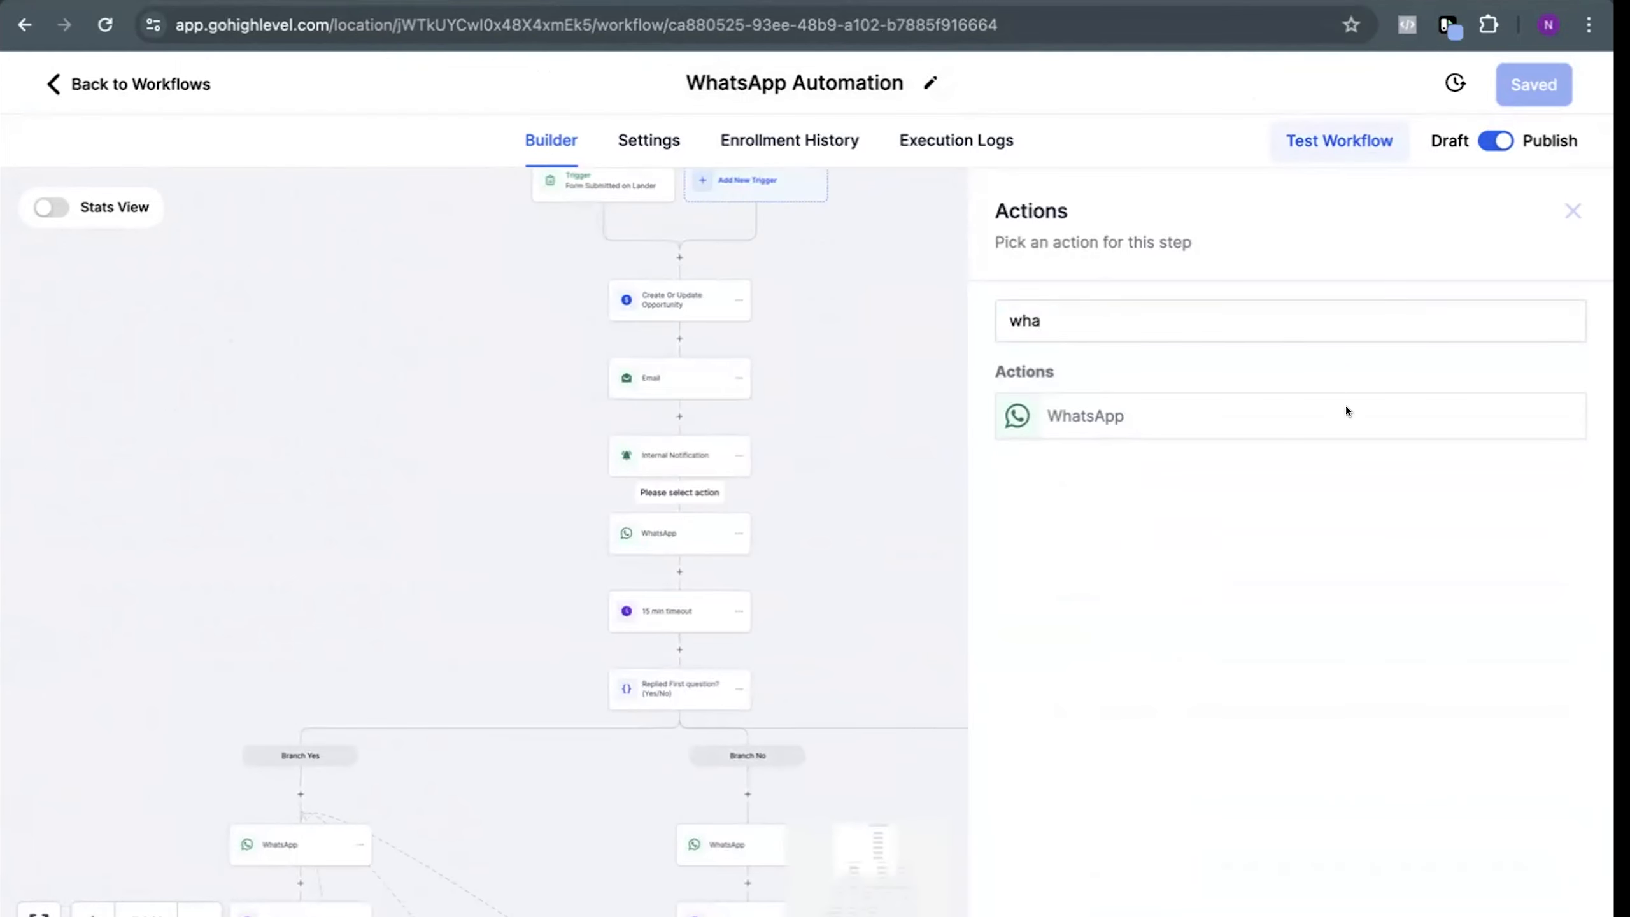
left_click(1346, 412)
left_click(1212, 457)
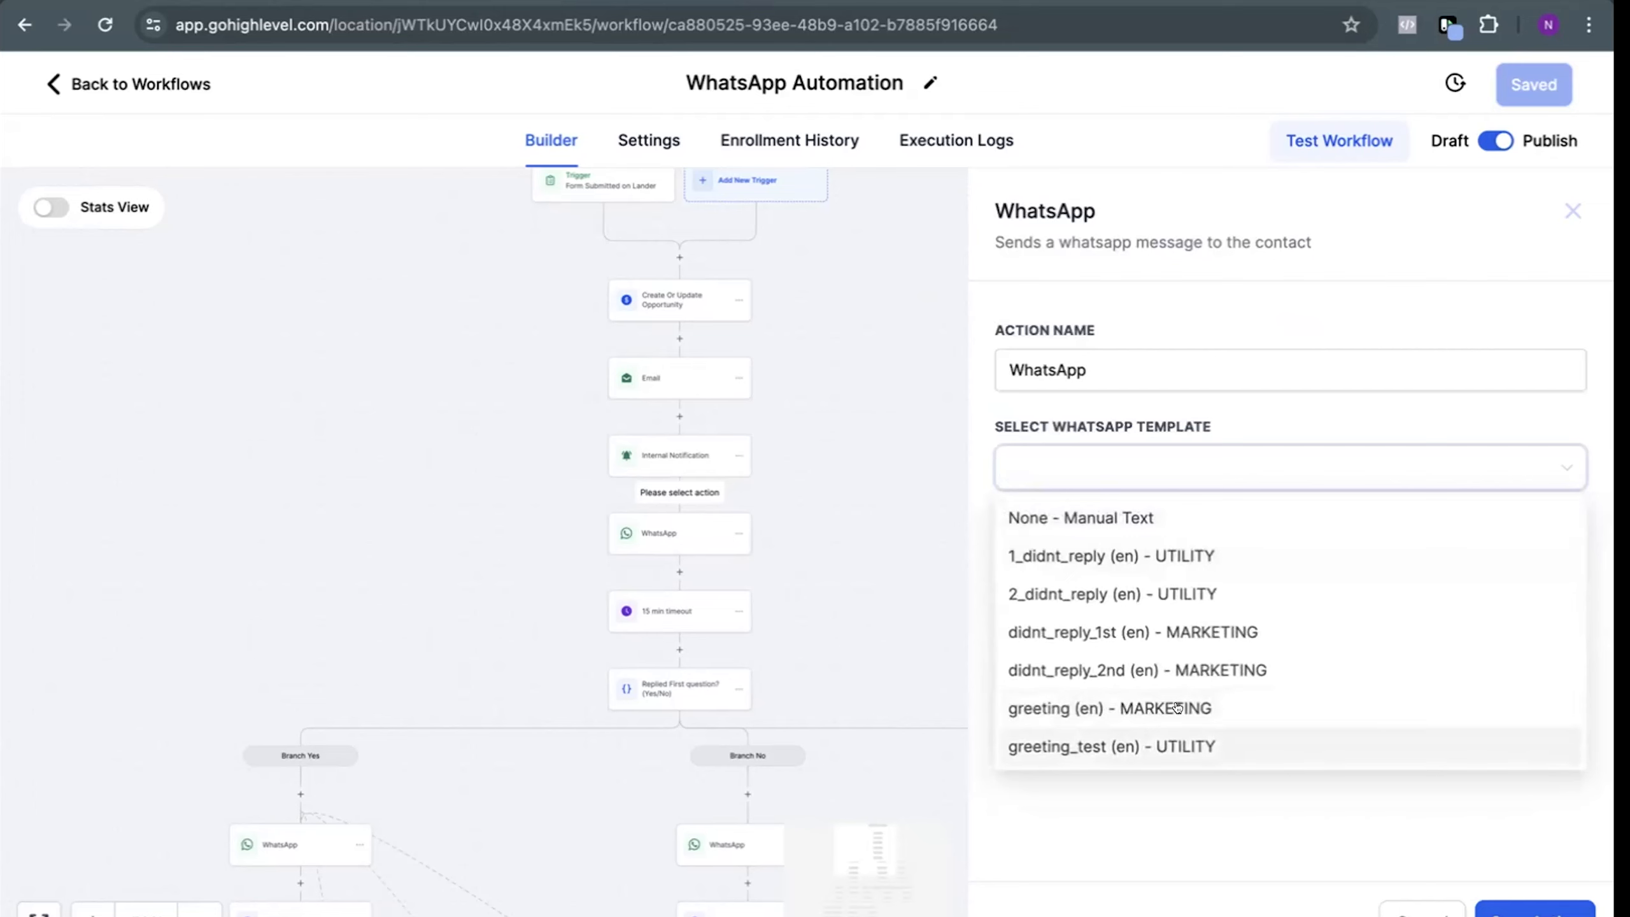
left_click(1571, 207)
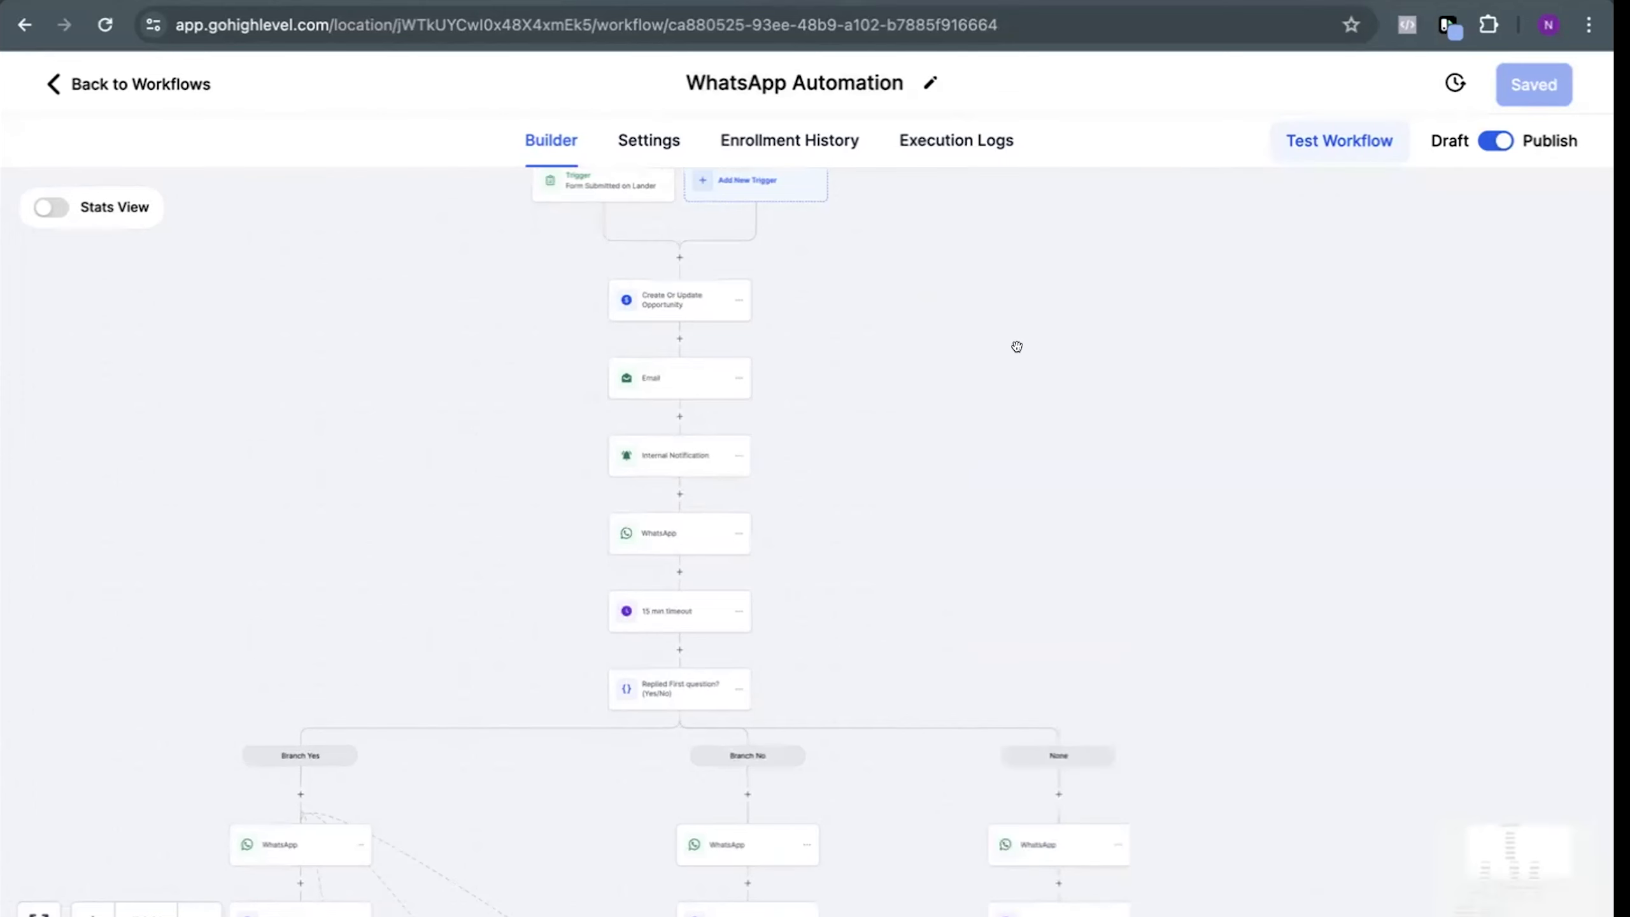
Read the manual-text message in the WhatsApp action under Branch No, and close the action
left_click(668, 531)
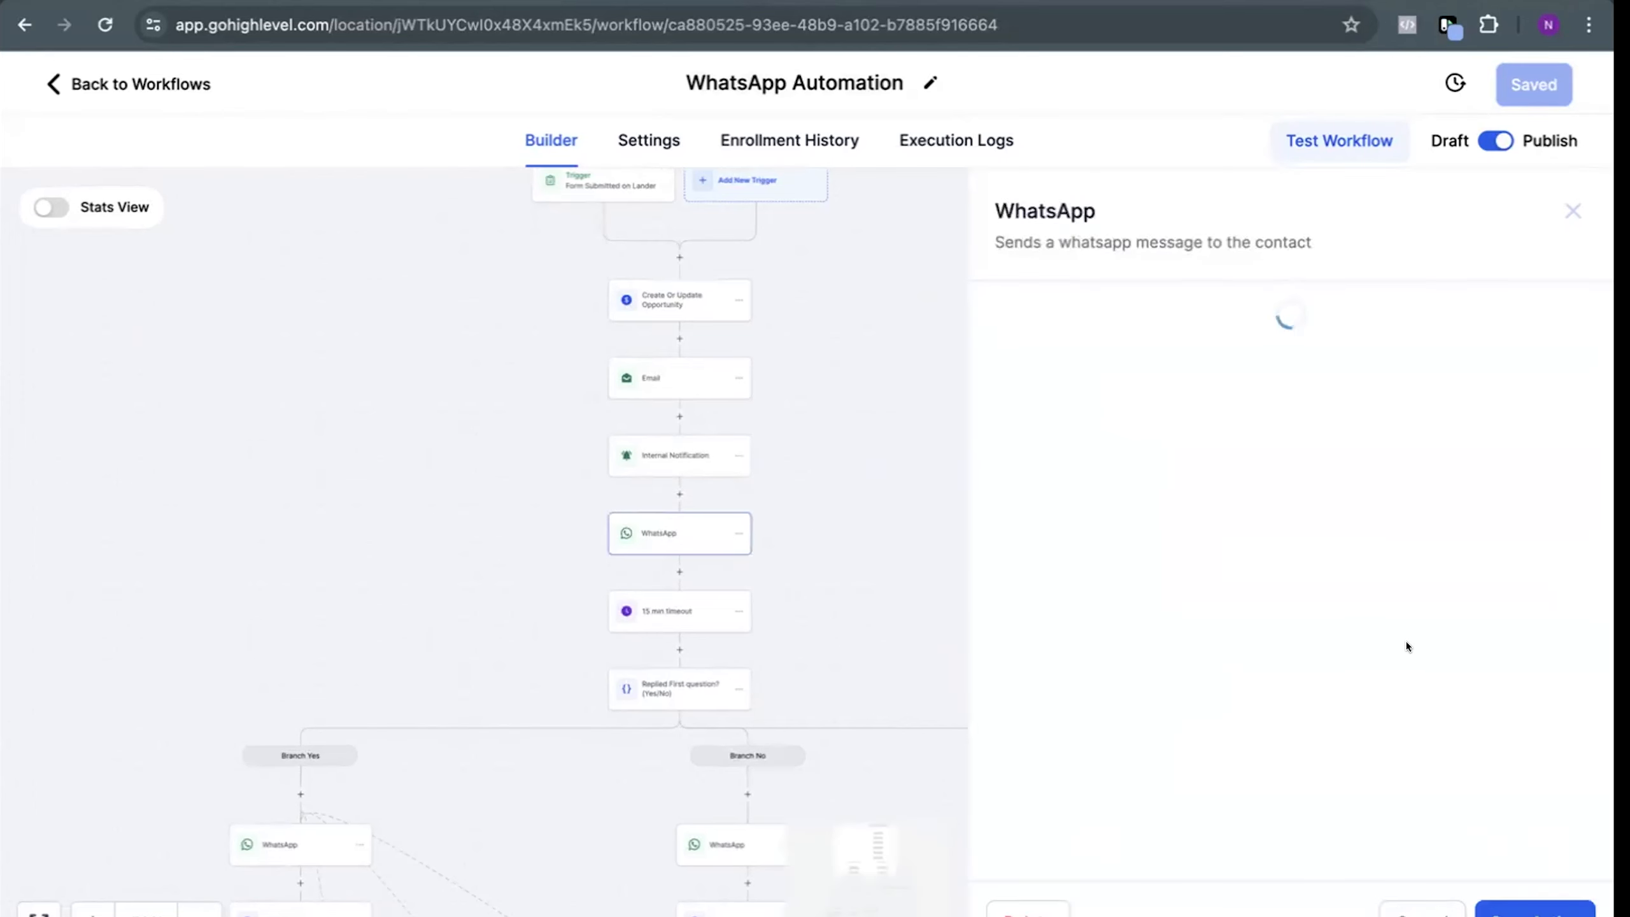
left_click(955, 609)
left_click_drag(1018, 611, 835, 392)
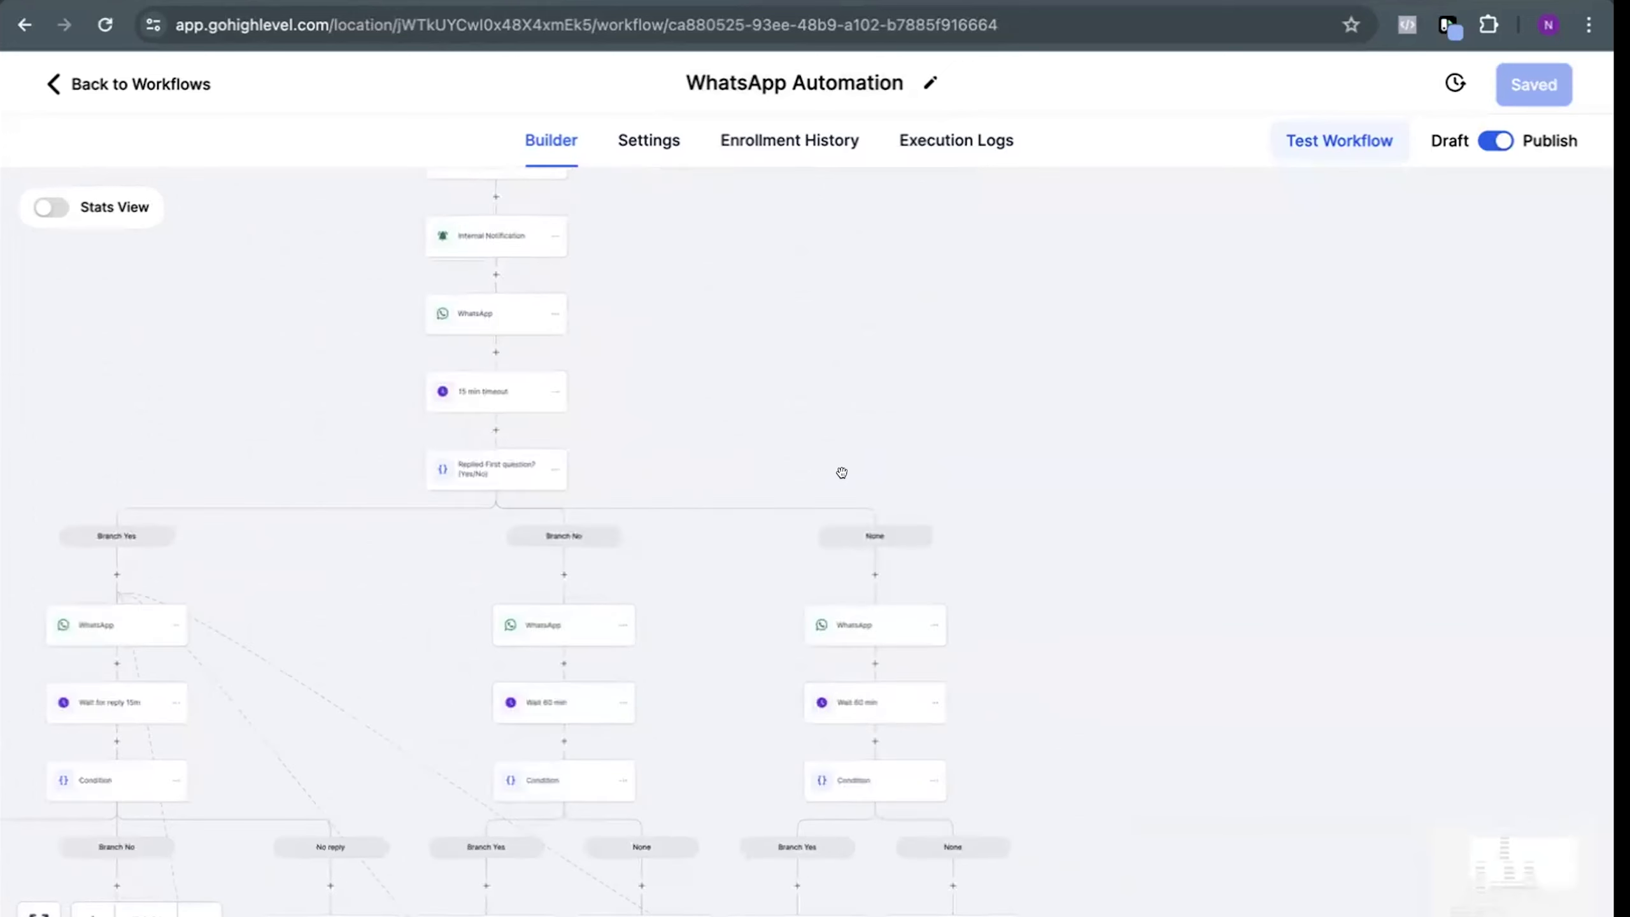
left_click(577, 623)
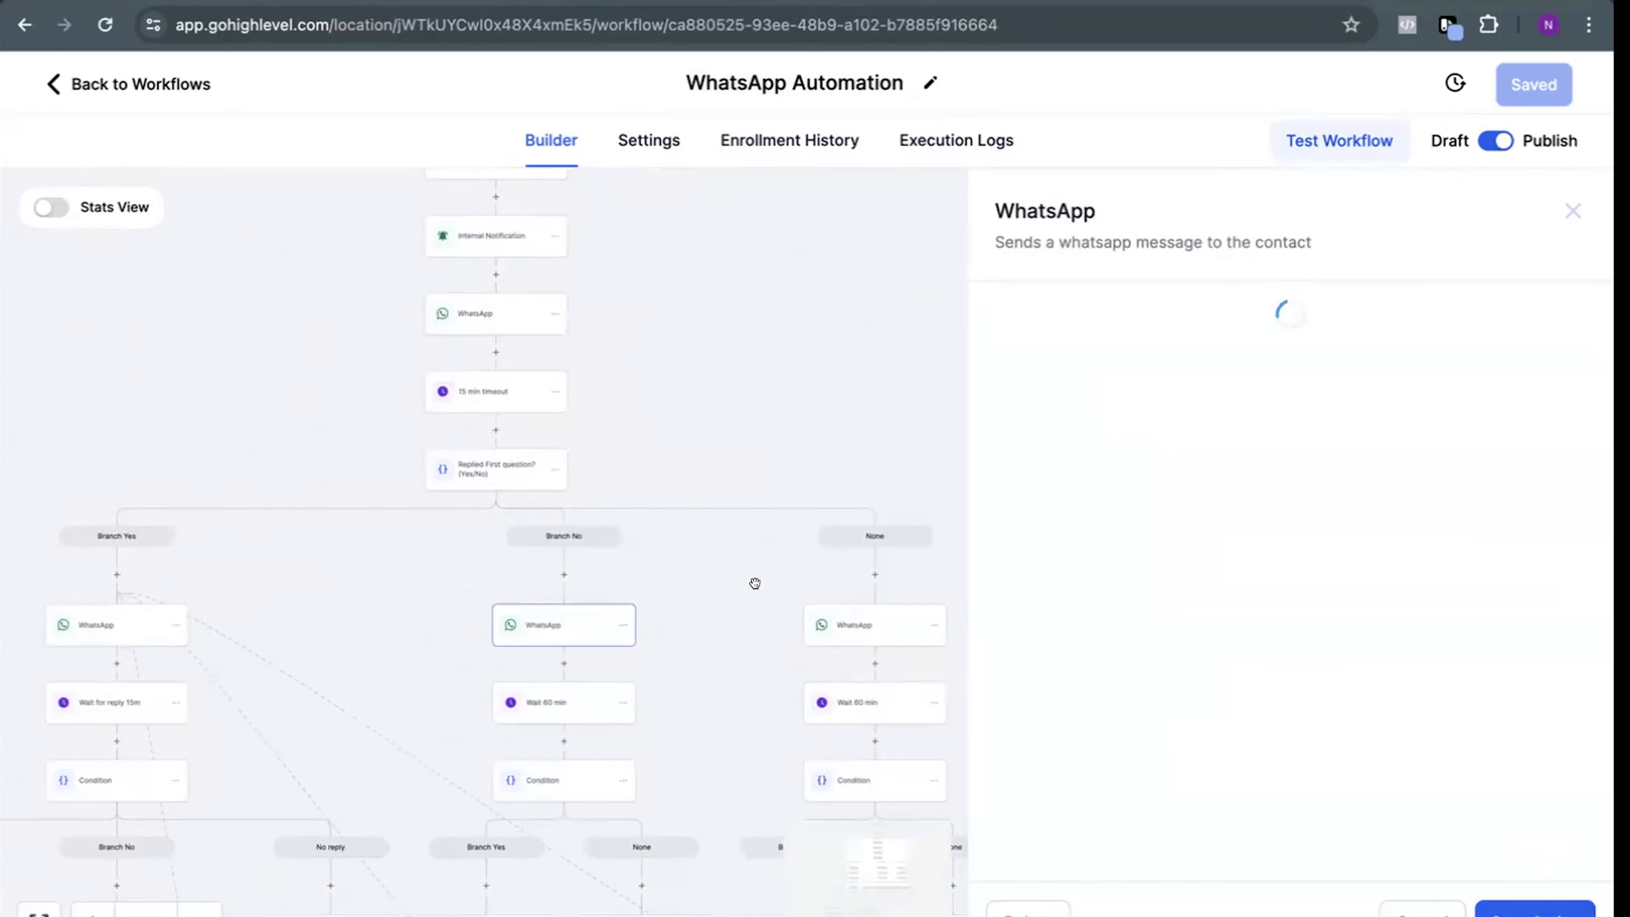
left_click(1078, 693)
scroll(1078, 643, "down", 1)
left_click_drag(1079, 643, 1215, 696)
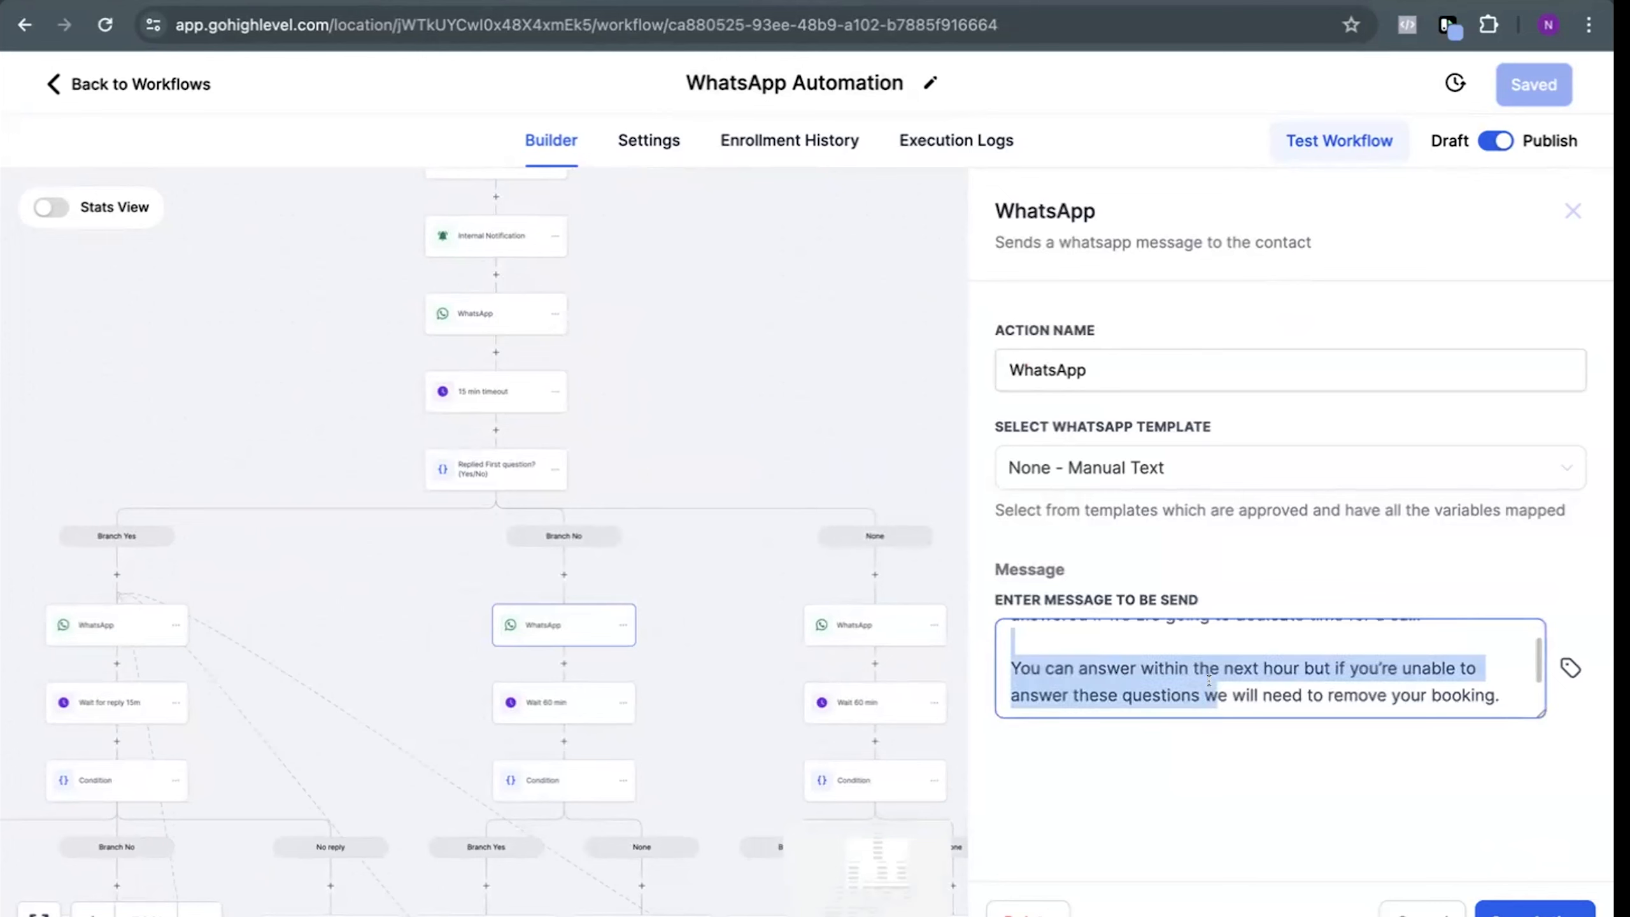
scroll(1215, 695, "up", 1)
left_click_drag(1097, 642, 1369, 700)
left_click(1369, 700)
scroll(1335, 712, "up", 3)
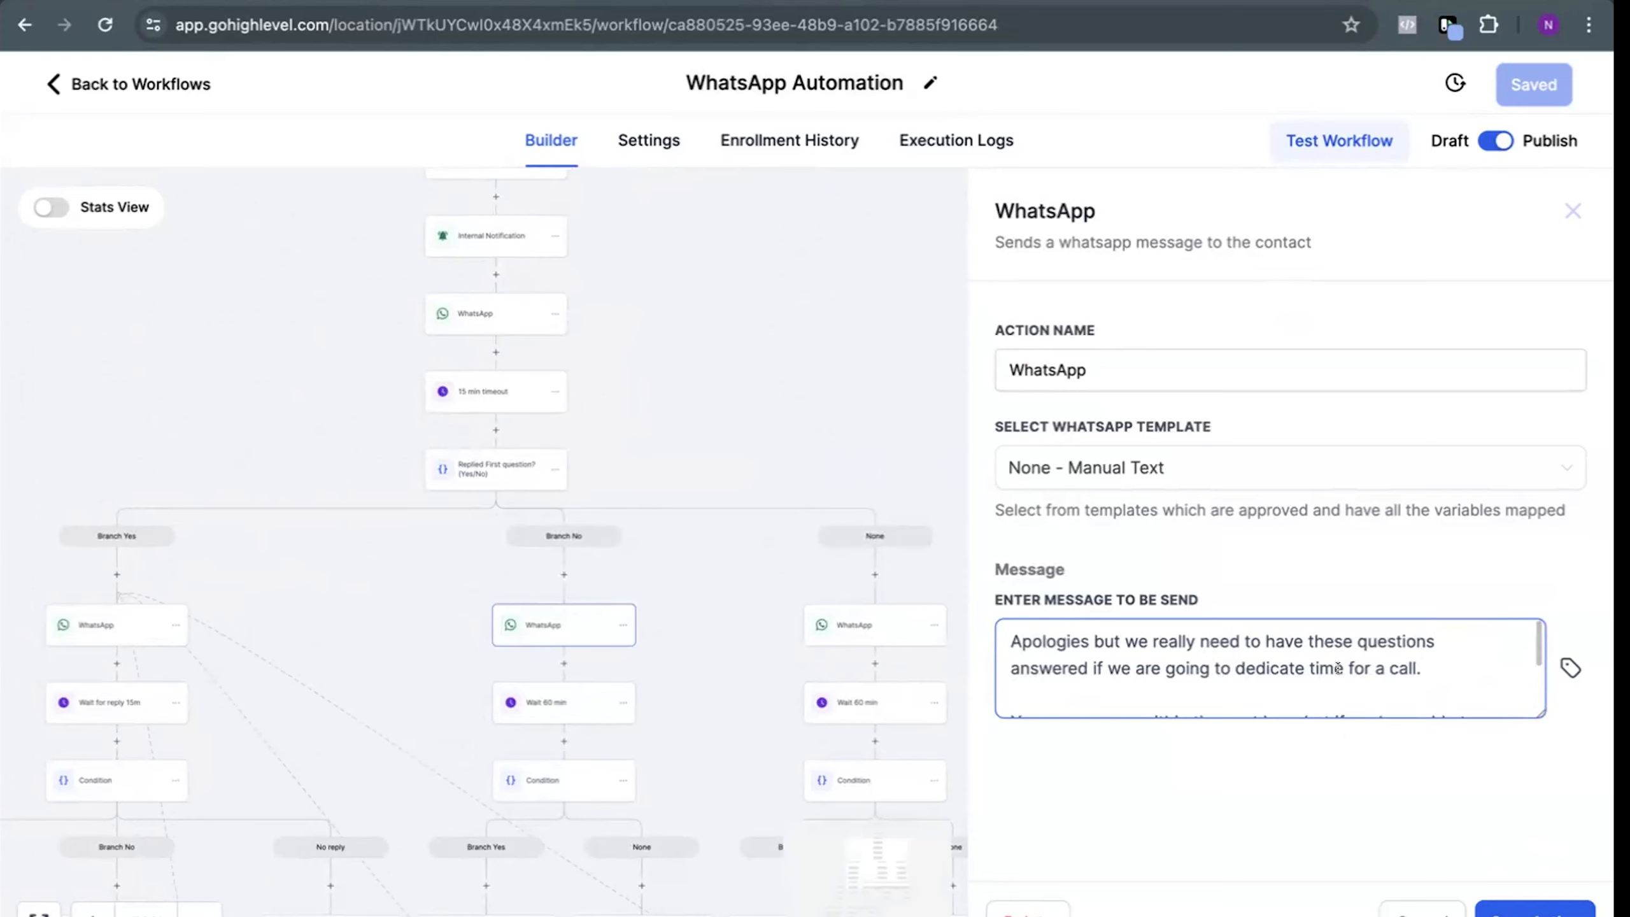
left_click(808, 403)
Examine the template and message of the first WhatsApp action in the None branch
left_click(852, 618)
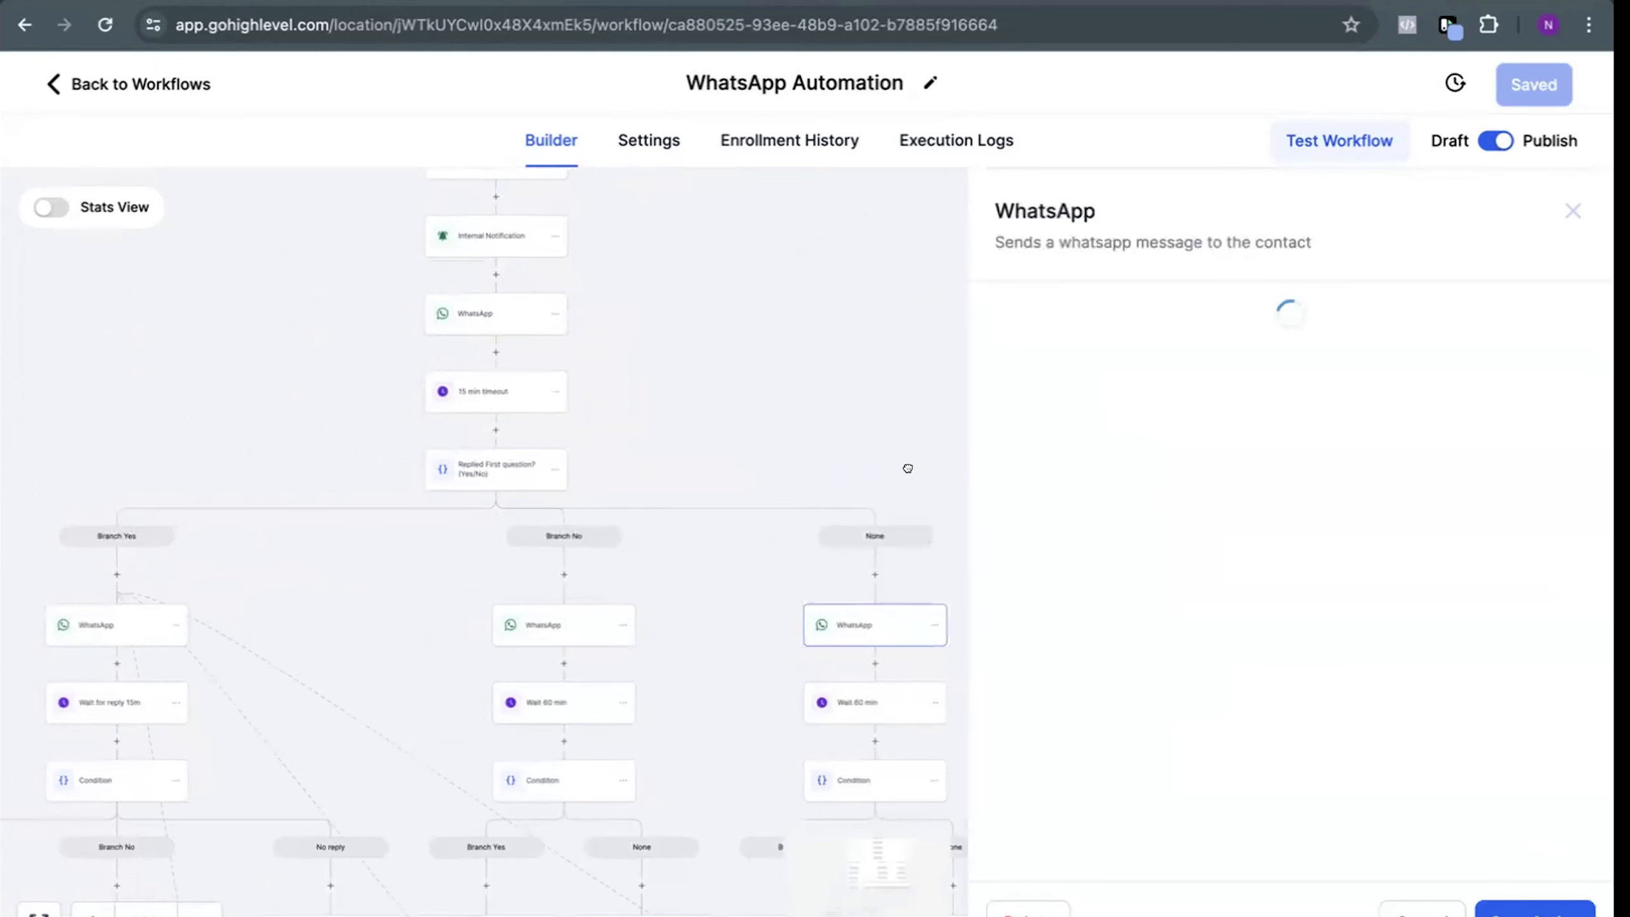
left_click_drag(908, 473, 862, 452)
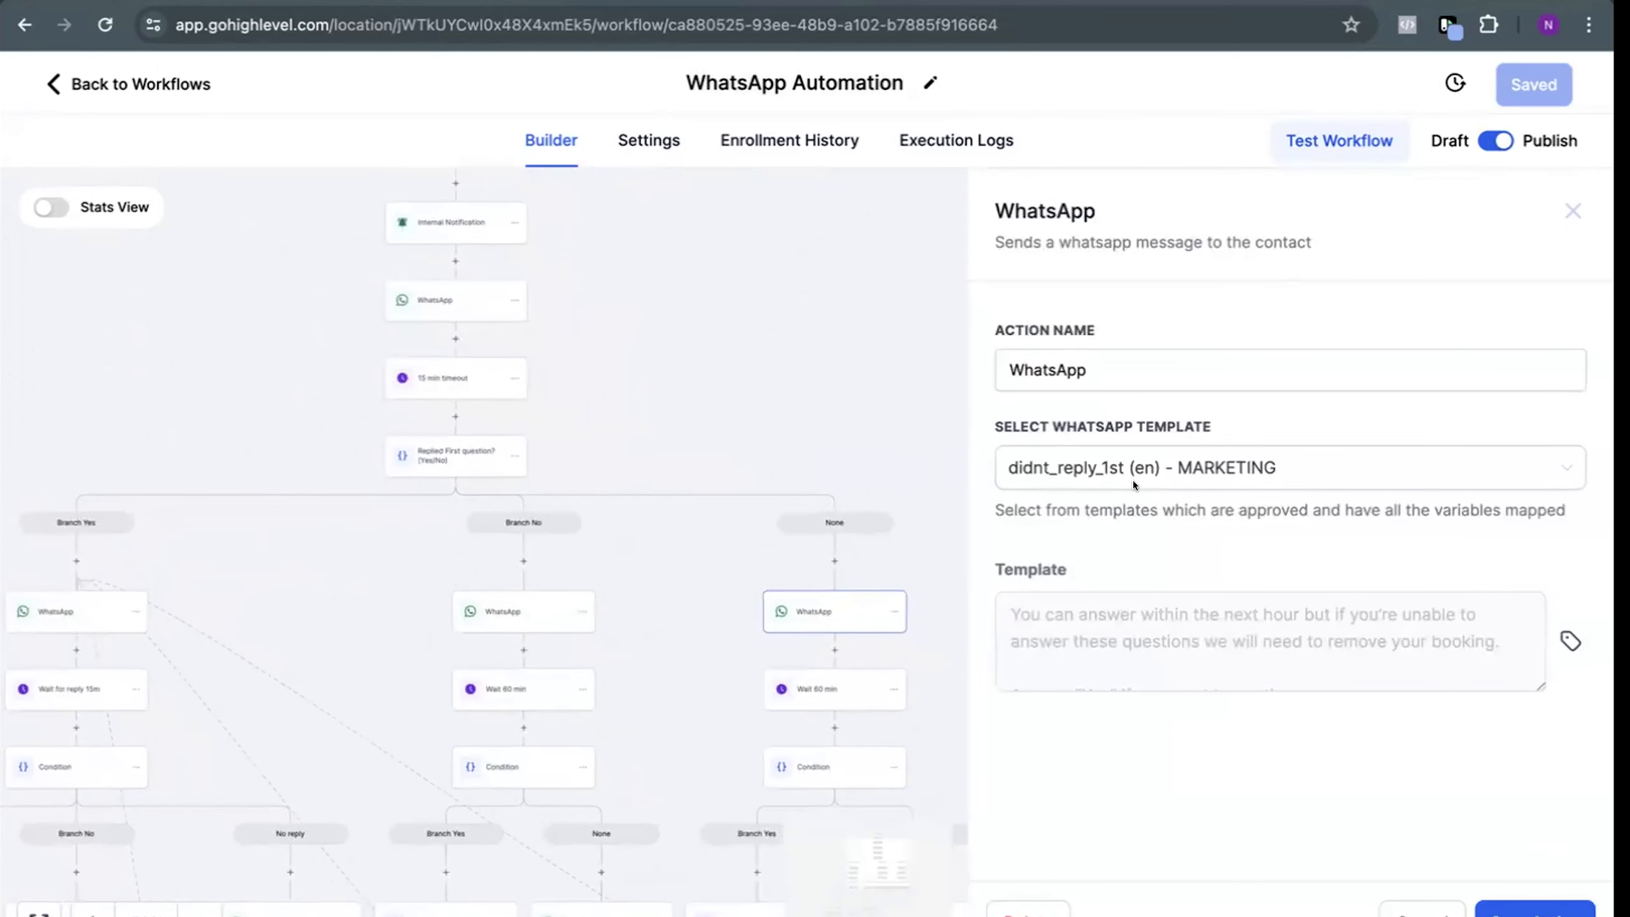
scroll(1212, 645, "down", 1)
scroll(1212, 645, "up", 1)
left_click(835, 757)
left_click(536, 402)
View the template of the final WhatsApp action in the None branch, following its condition, and close it
scroll(569, 415, "down", 5)
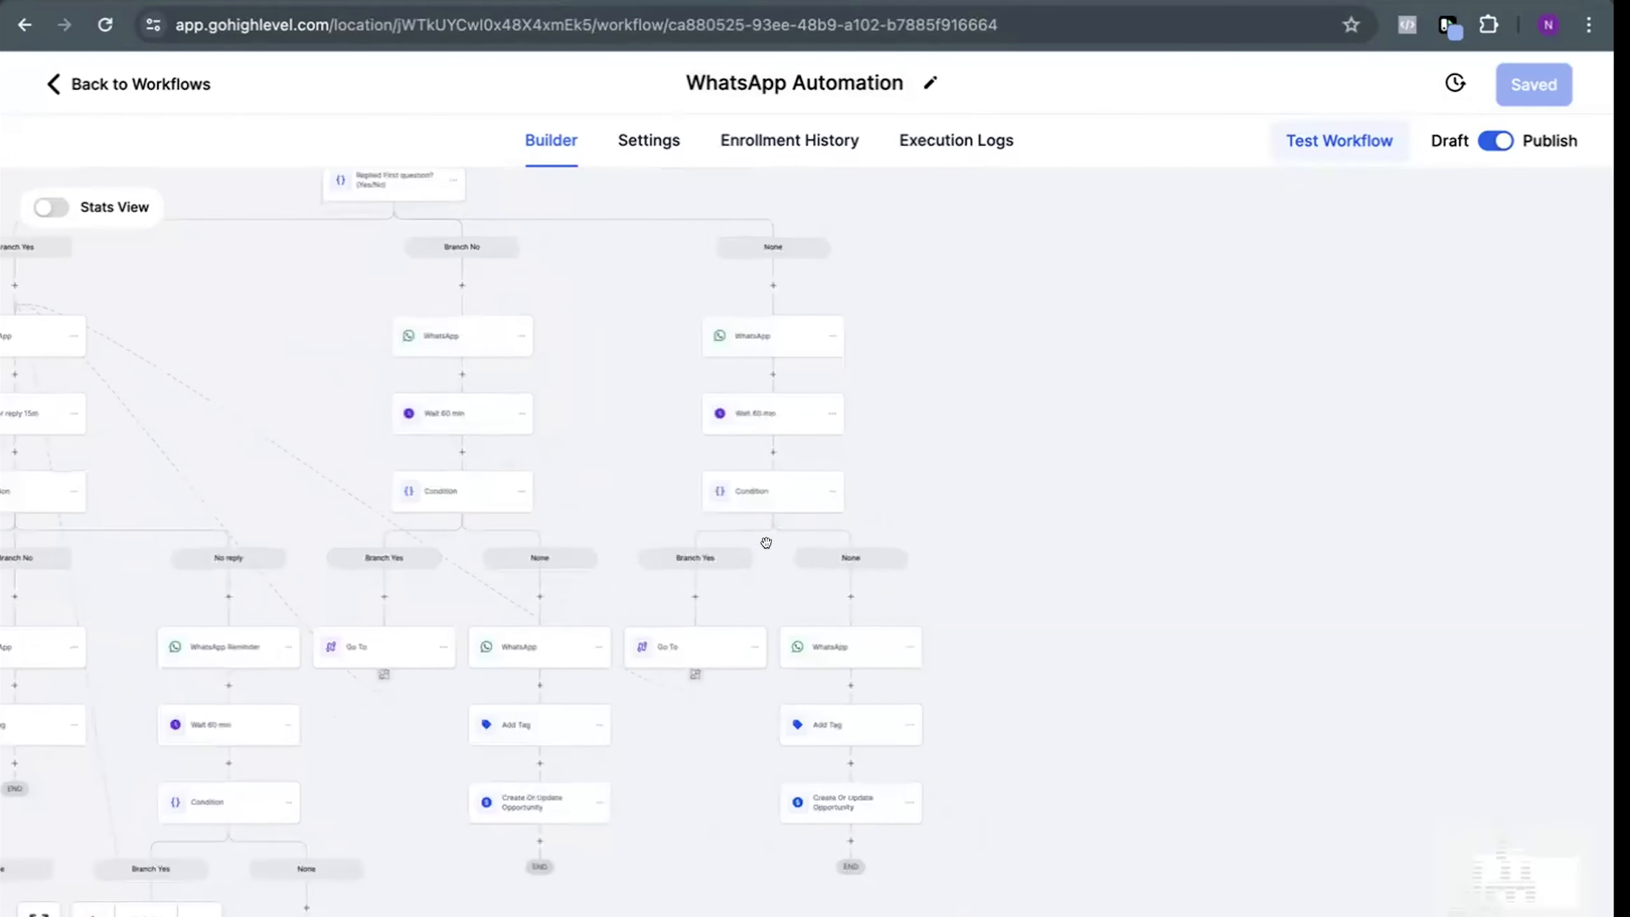
left_click(861, 646)
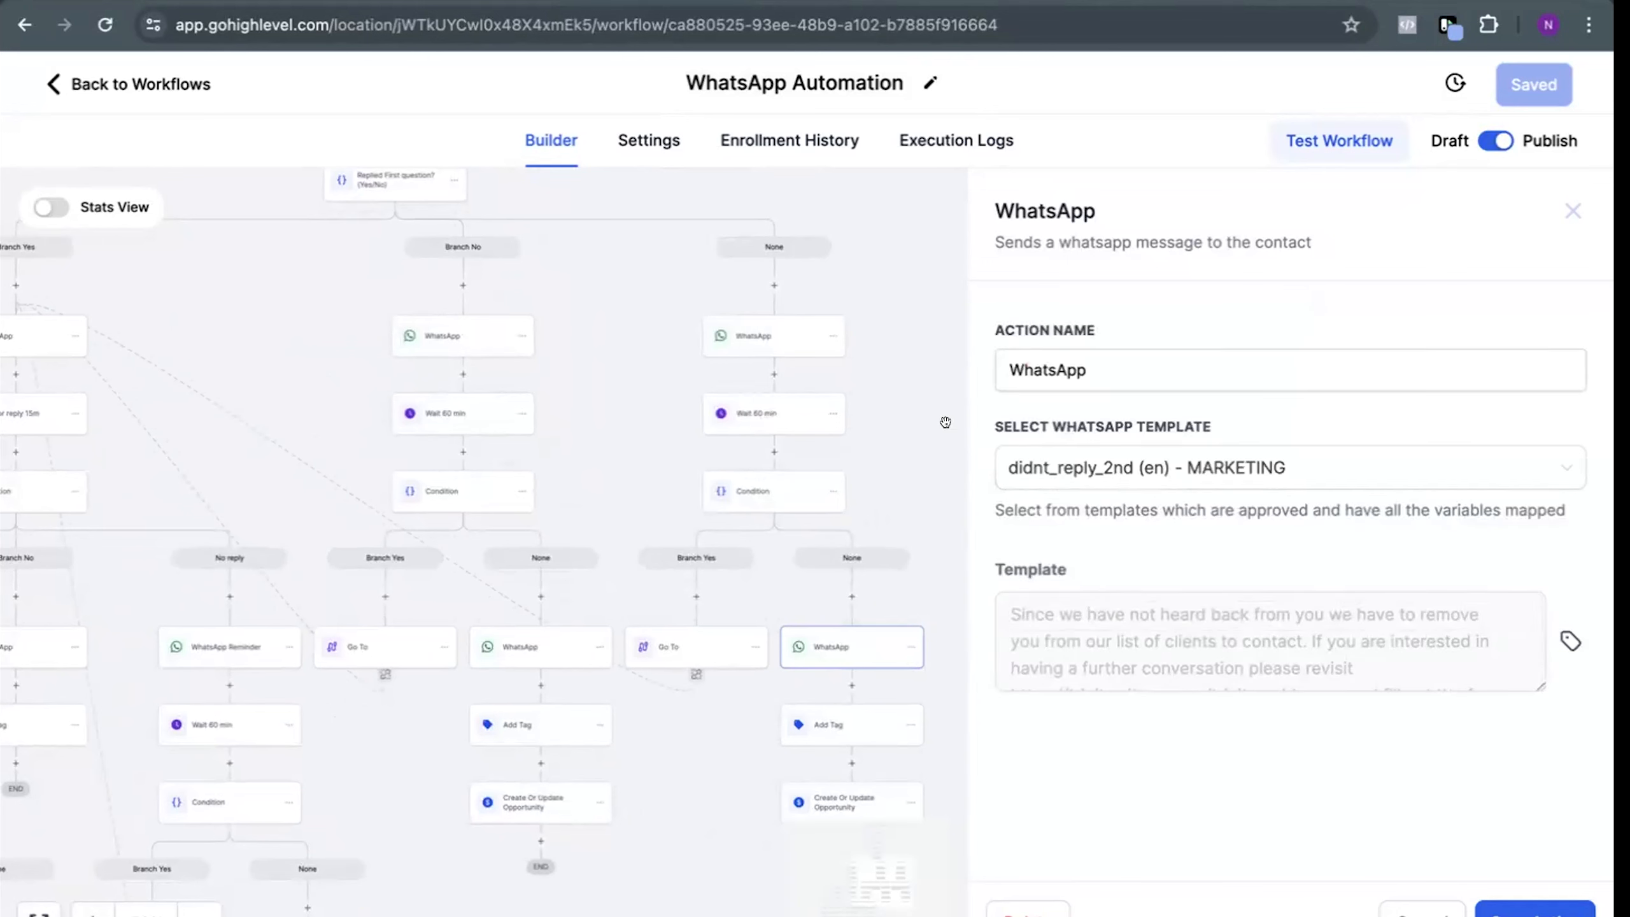
left_click(912, 388)
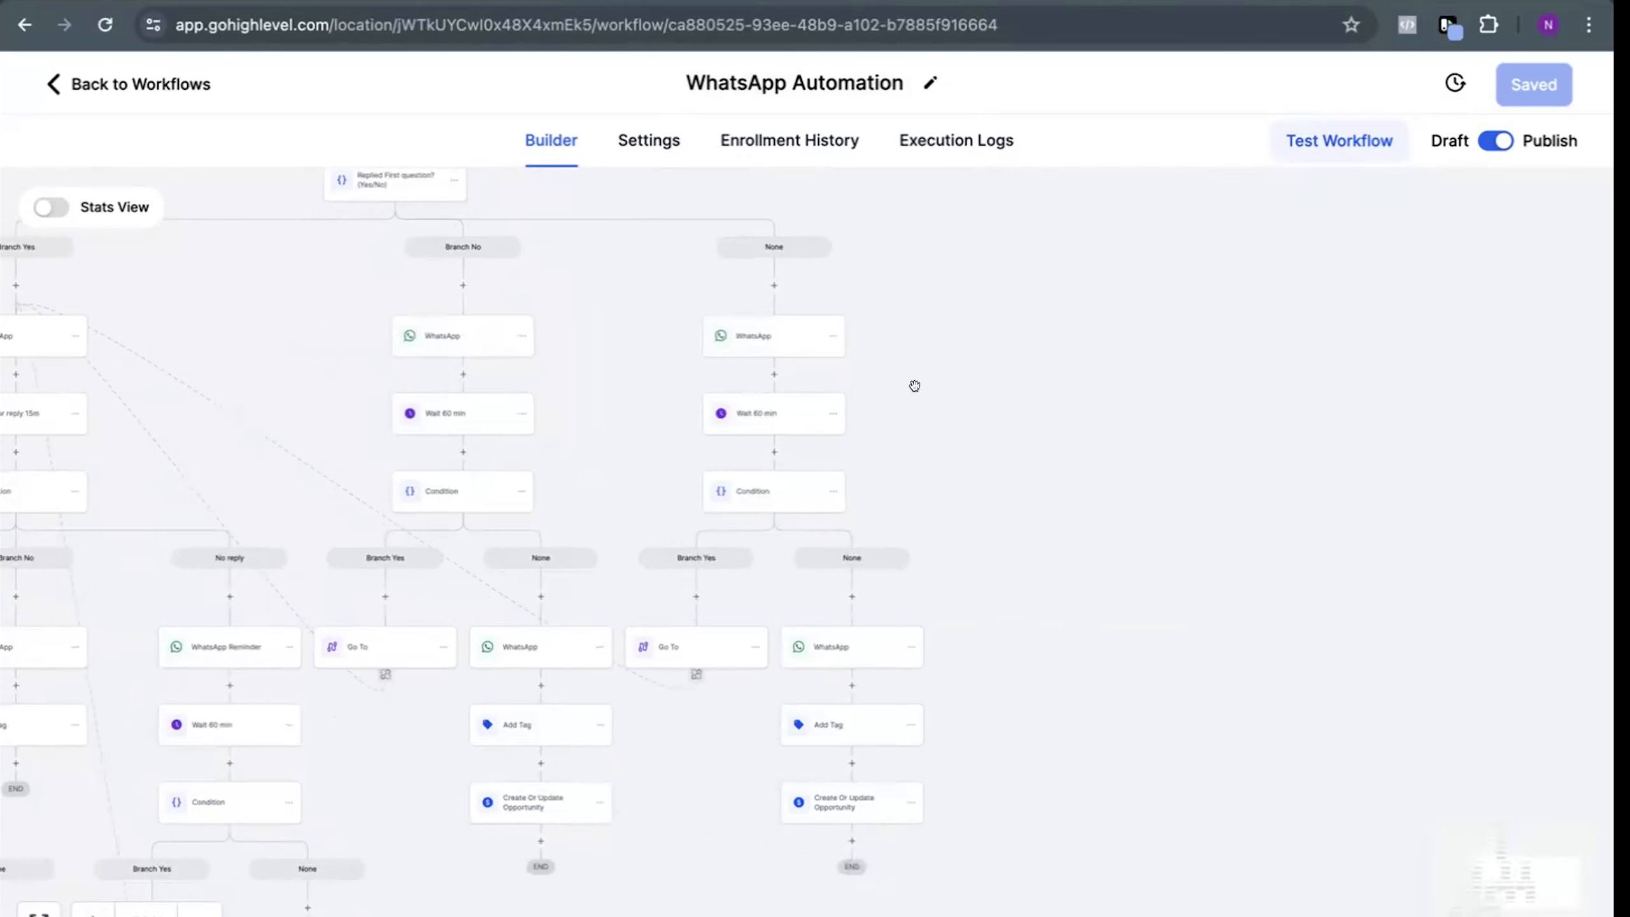
Compare the None branch's first follow-up template with the message of the workflow's initial WhatsApp action
left_click_drag(933, 399, 1055, 580)
left_click(931, 527)
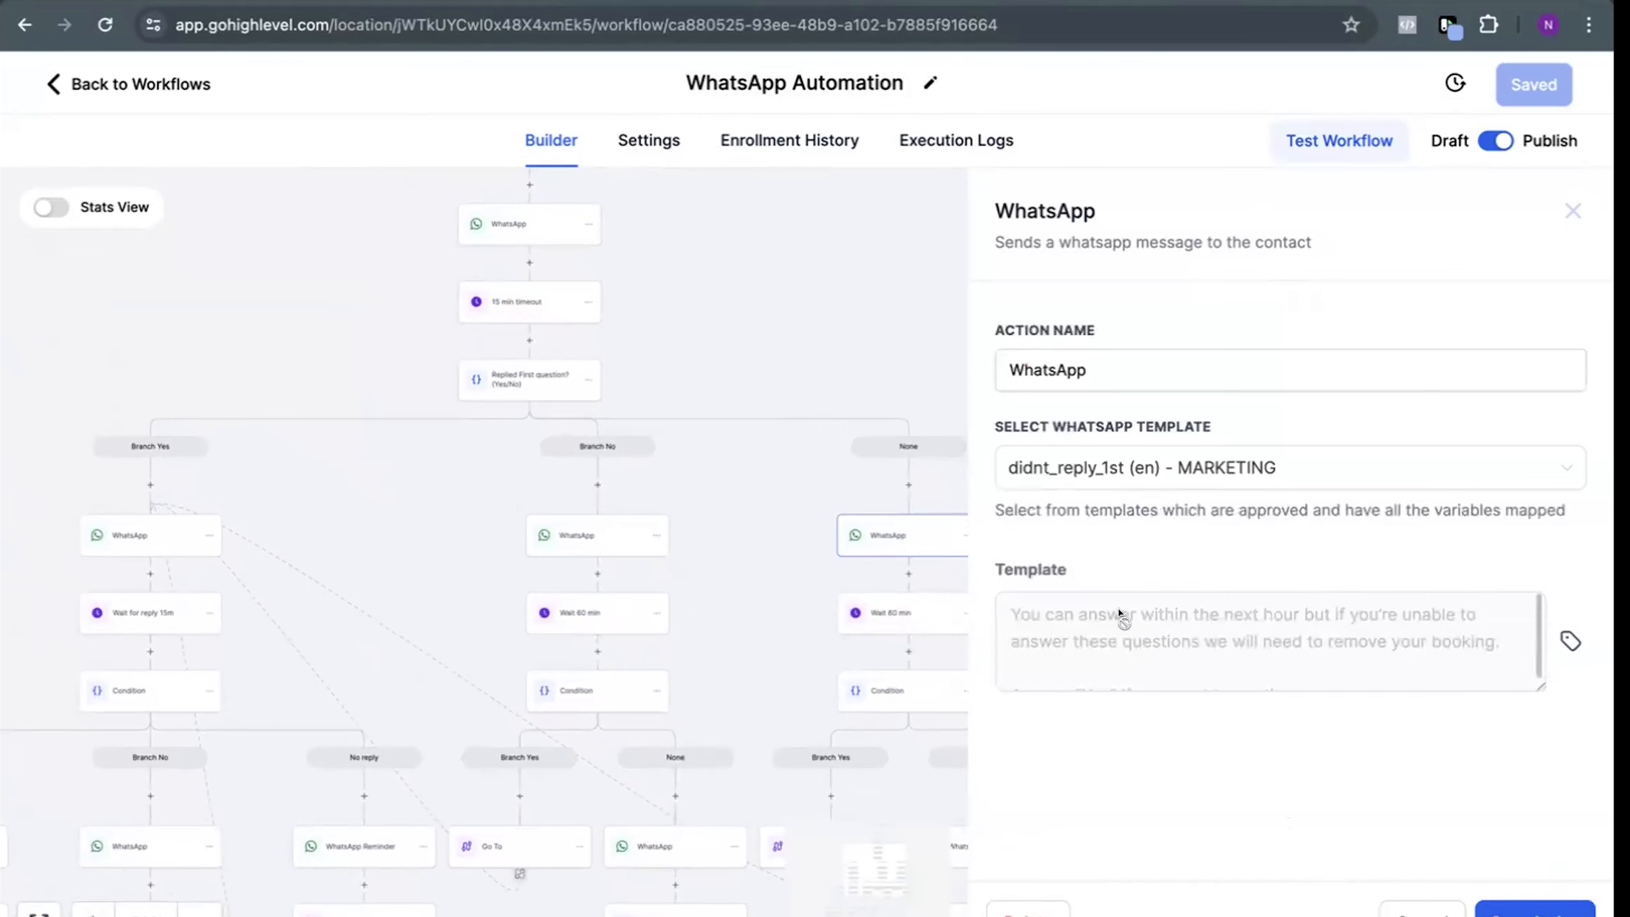
left_click_drag(791, 331, 791, 394)
left_click(538, 283)
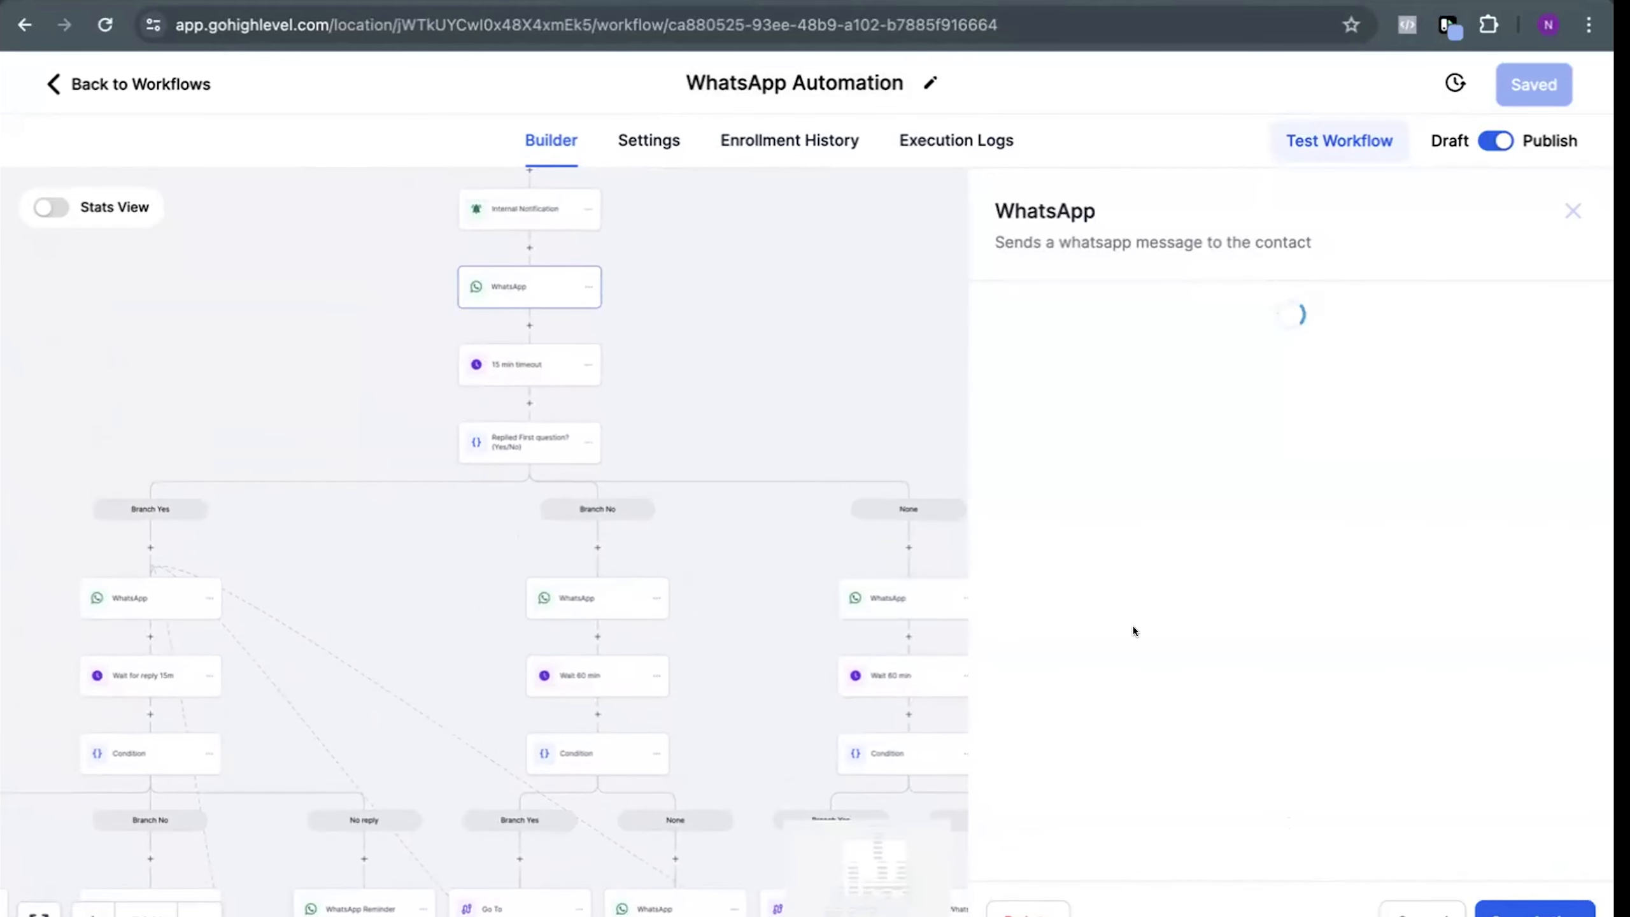
scroll(1136, 636, "down", 3)
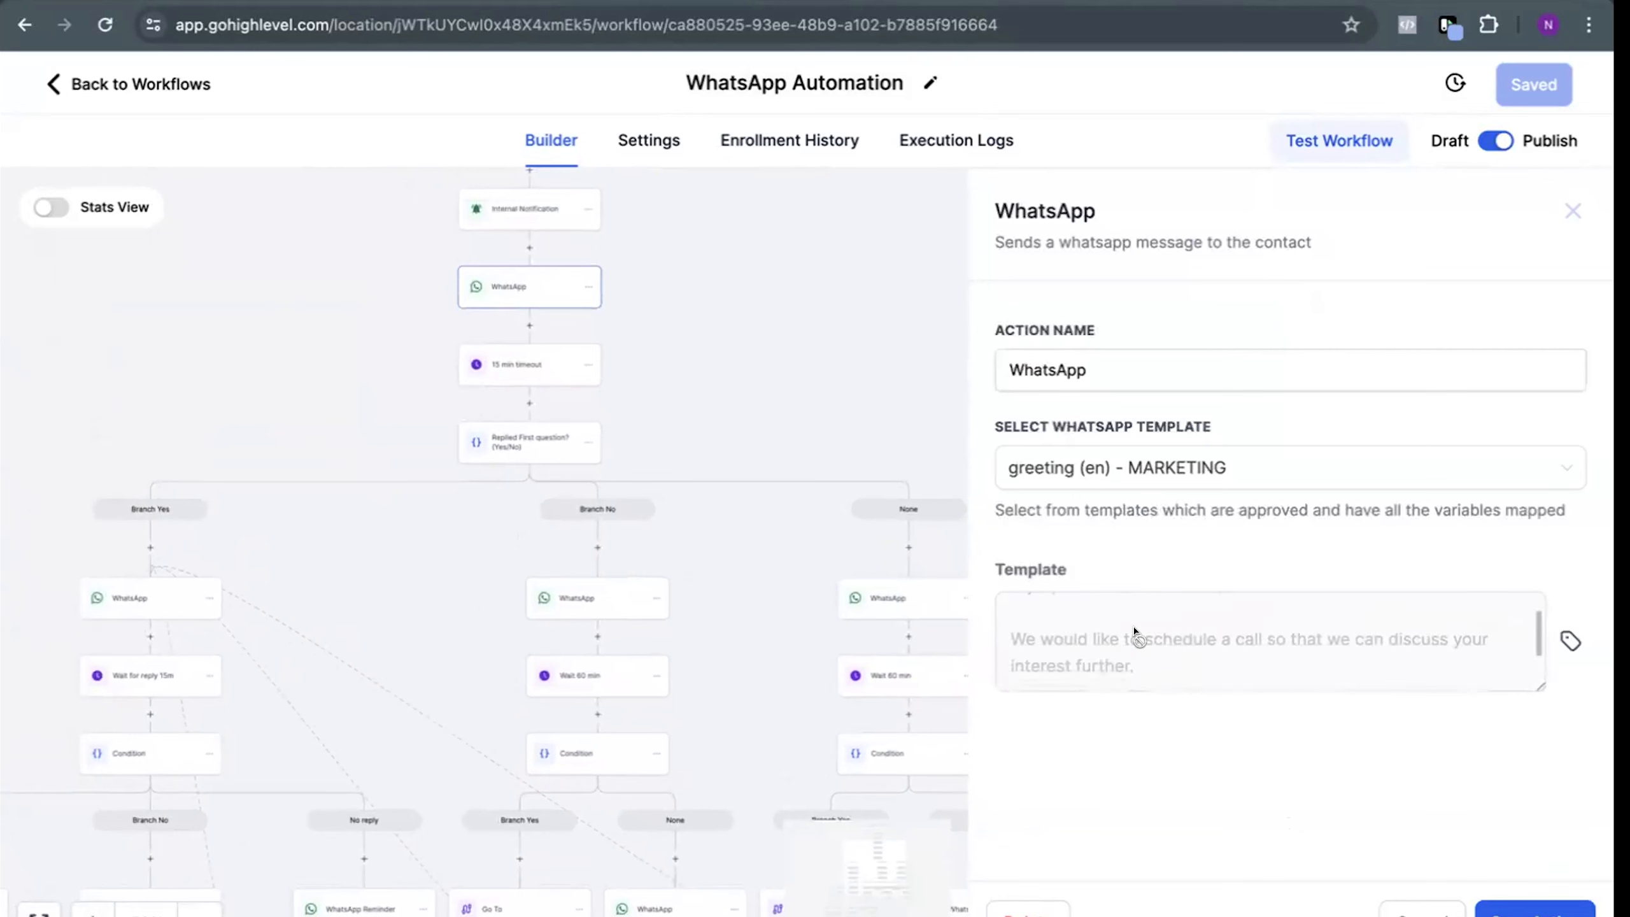
Read the greeting template's message in the initial WhatsApp action and close the action
scroll(1386, 677, "up", 3)
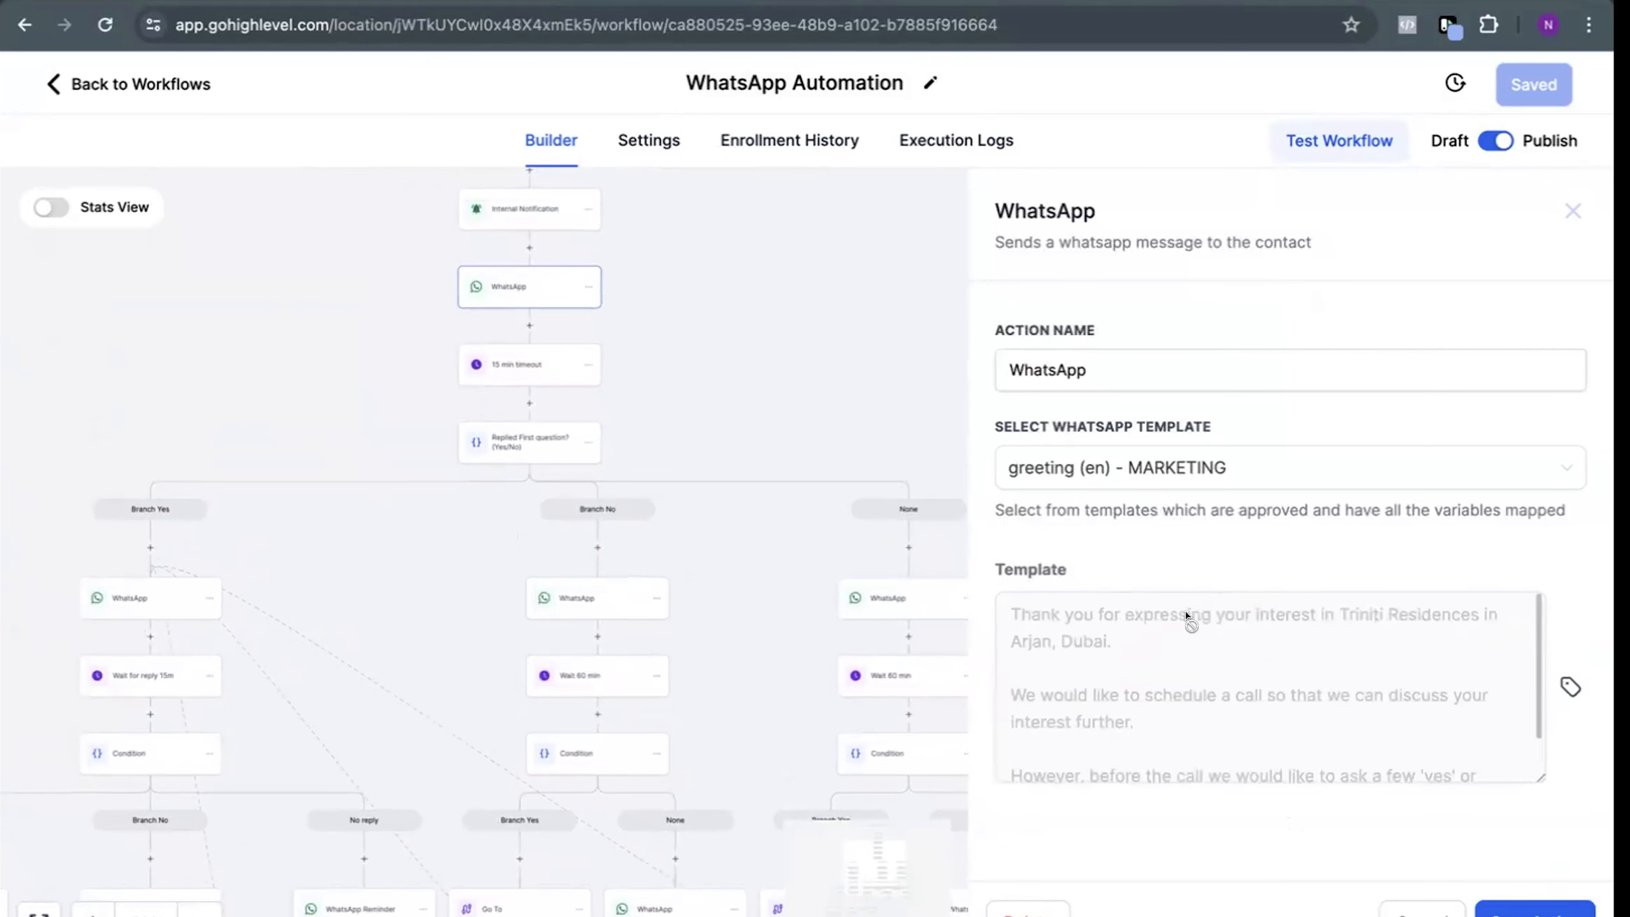
left_click_drag(1388, 635, 1280, 646)
left_click(1504, 907)
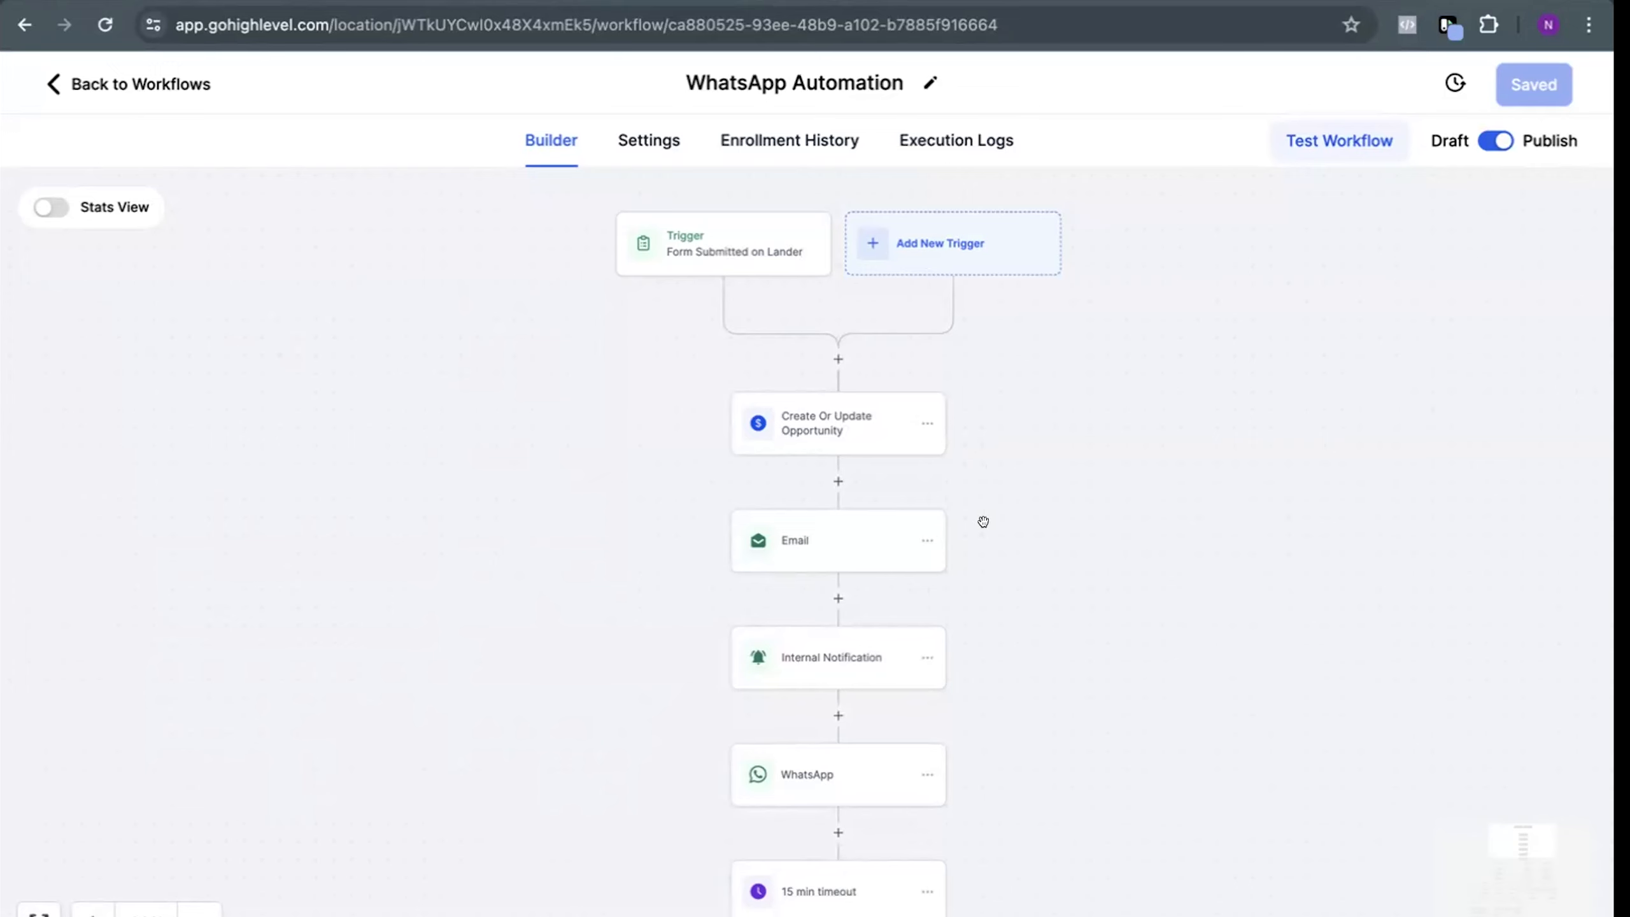
Examine the Email action's sender, subject, message and attachment settings near the start of the workflow
left_click_drag(1013, 505, 968, 528)
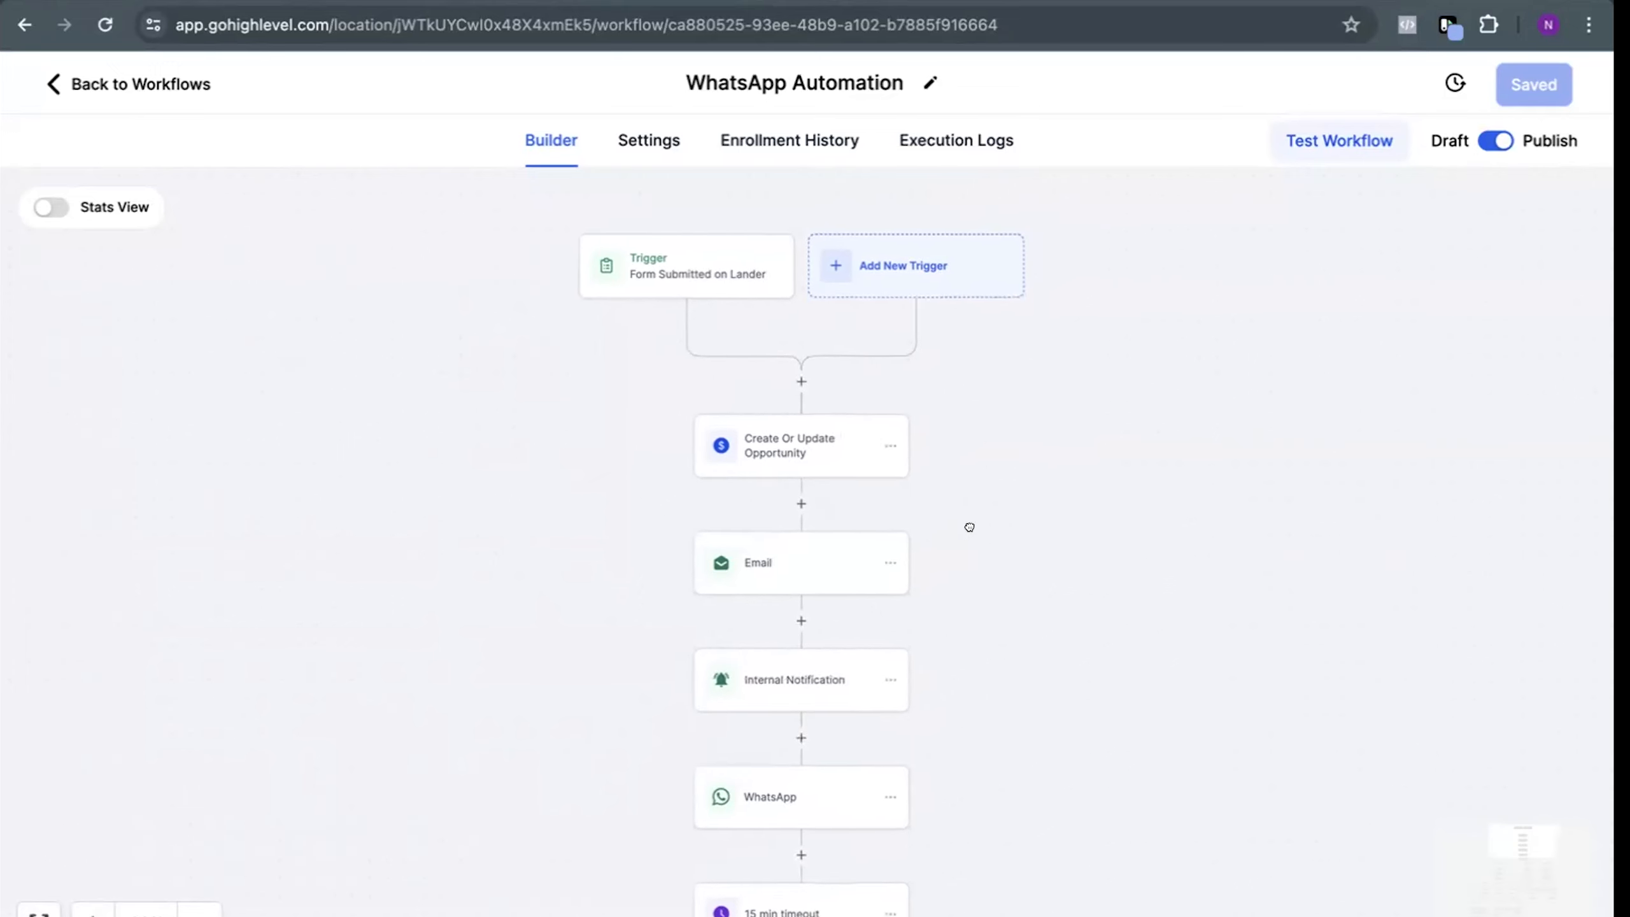
left_click(764, 557)
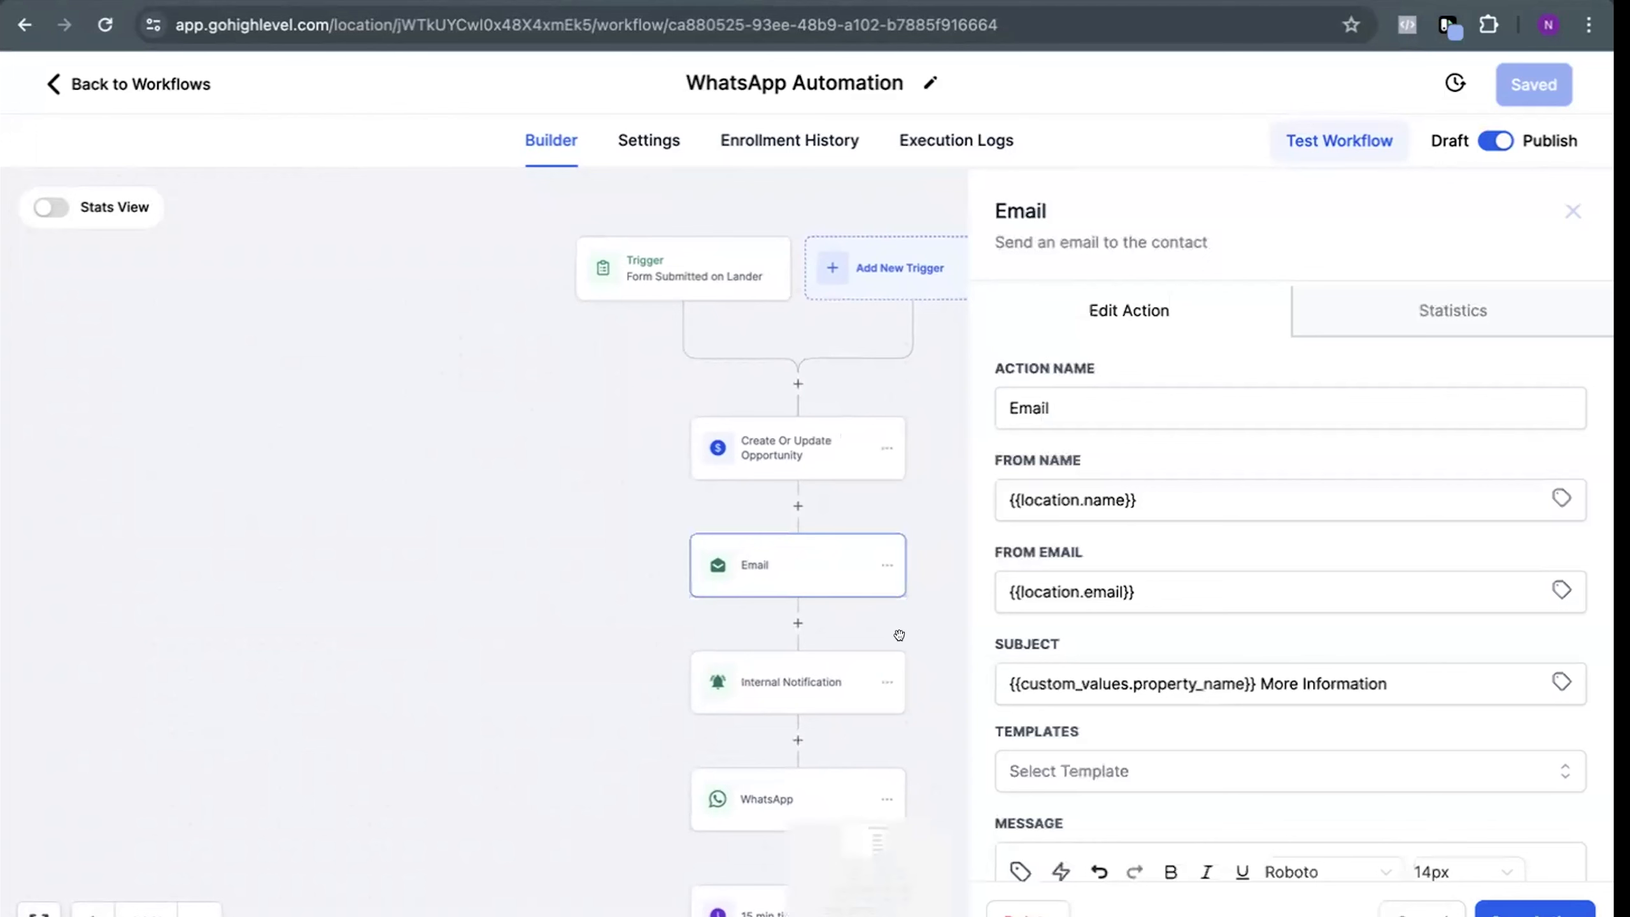
scroll(1190, 644, "down", 3)
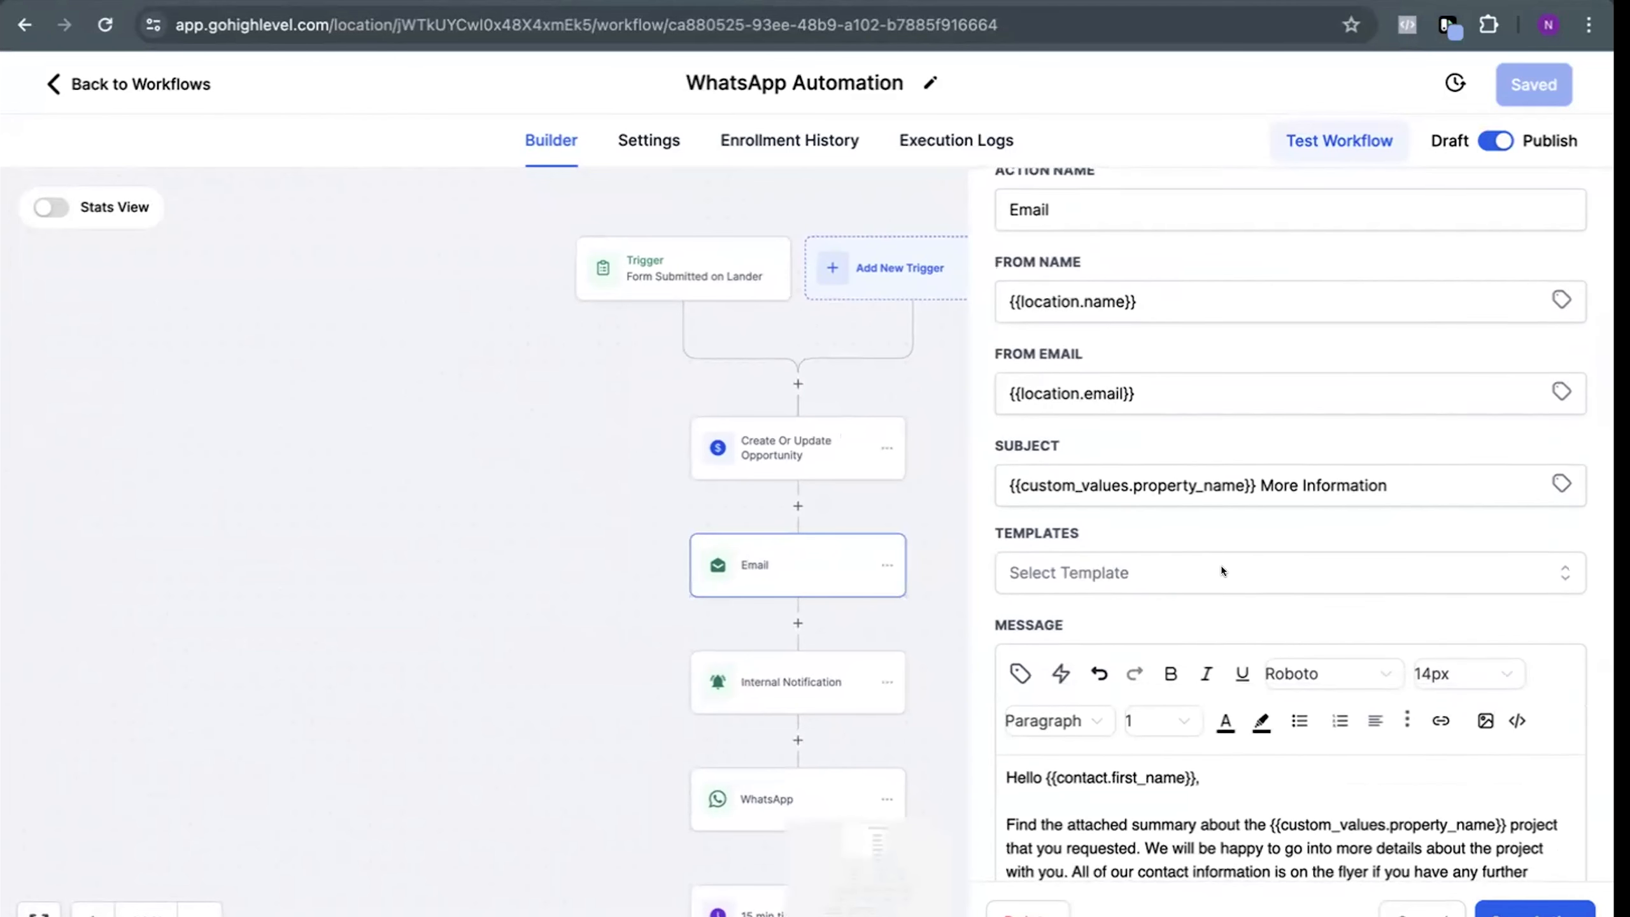
scroll(1220, 565, "down", 1)
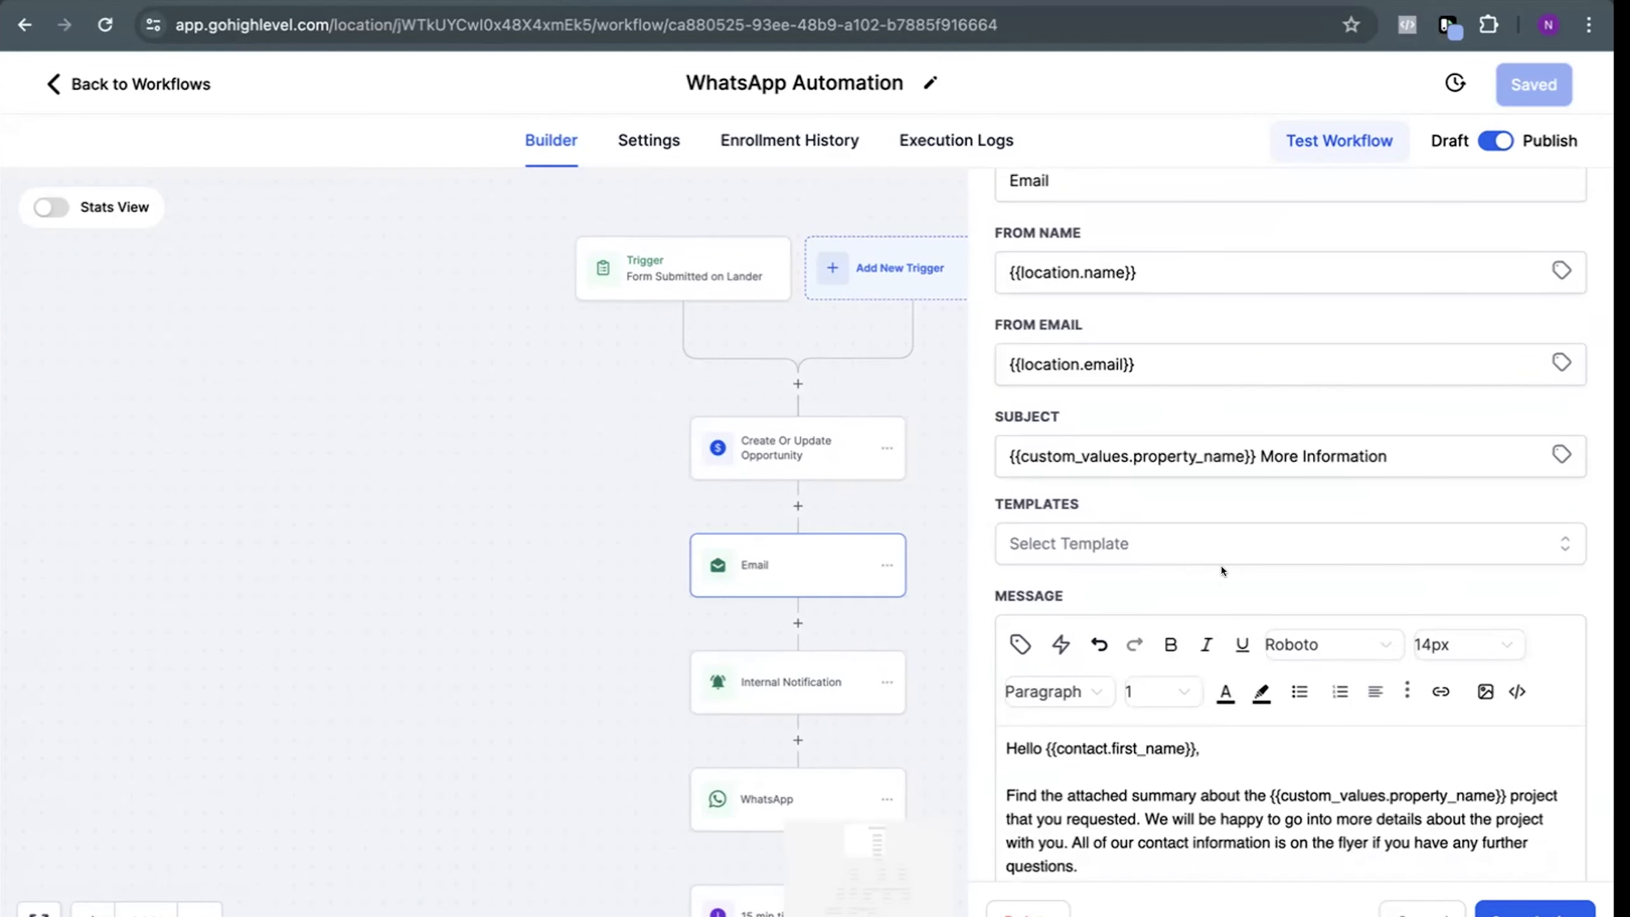
scroll(1319, 727, "down", 5)
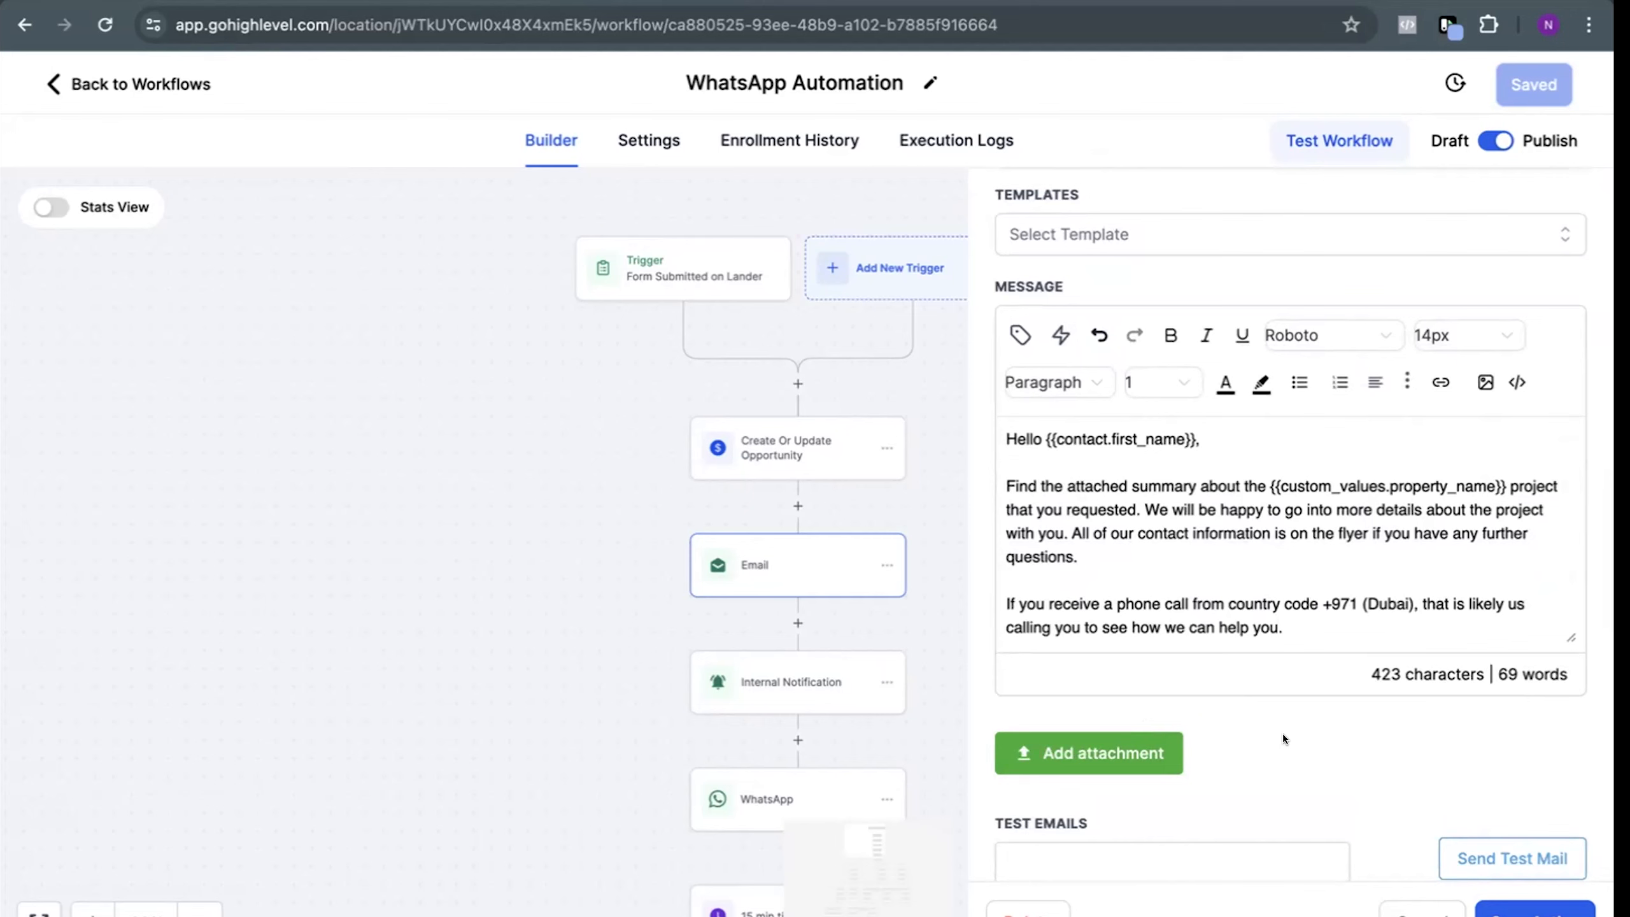
scroll(1282, 734, "down", 1)
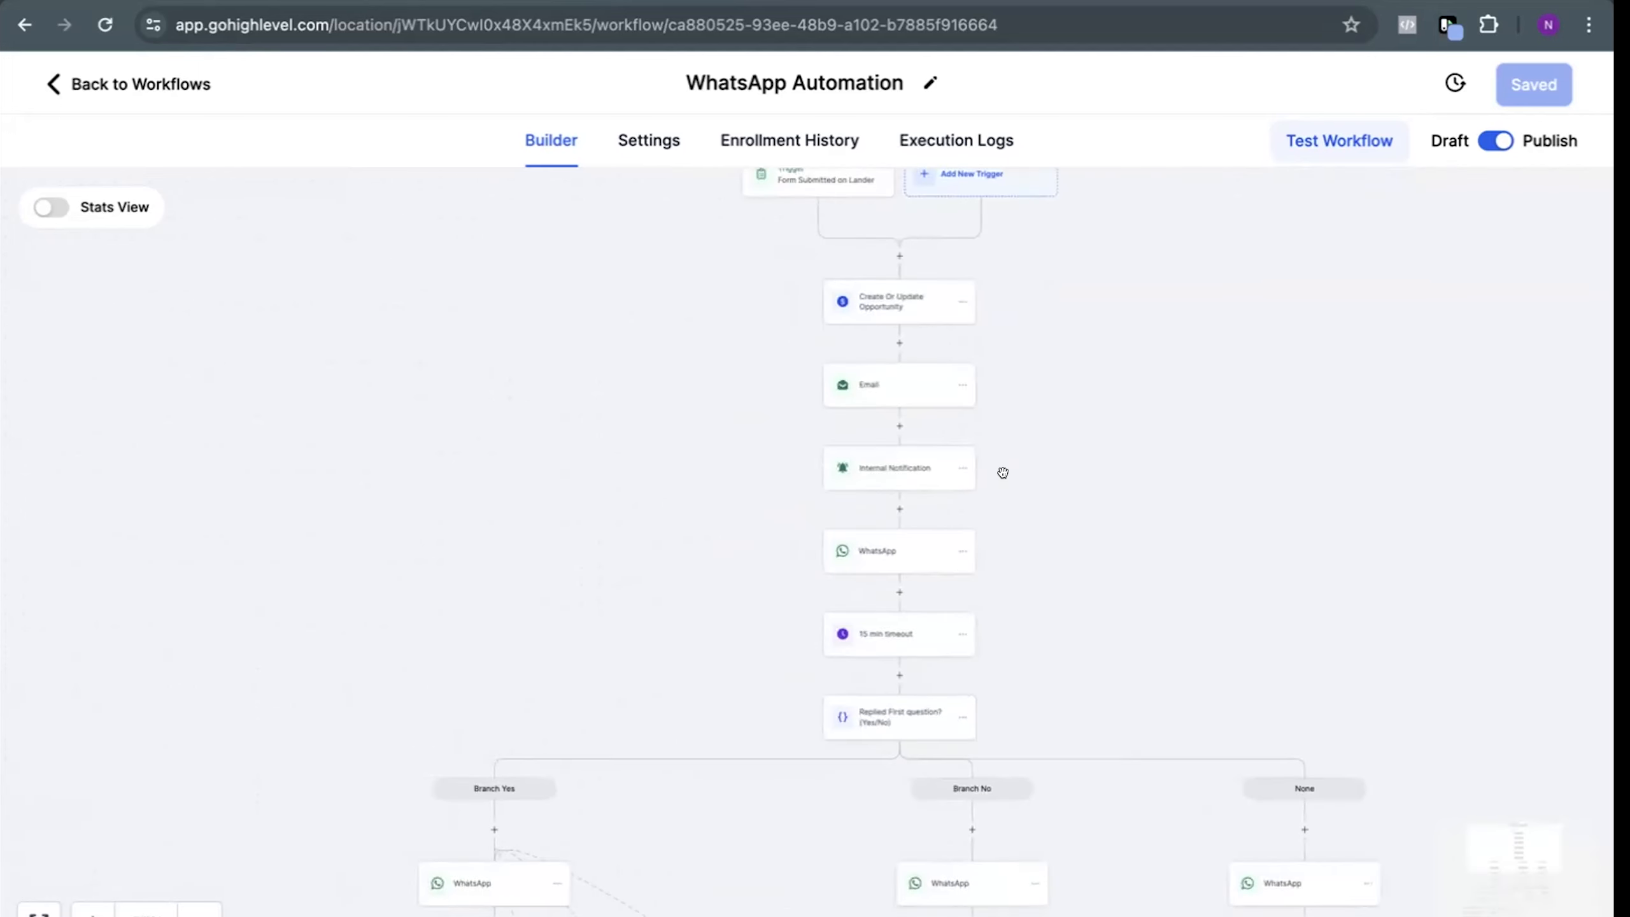
Open the Internal Notification at the end of the last Branch Yes and examine its custom email recipient, subject and message
scroll(789, 471, "down", 5)
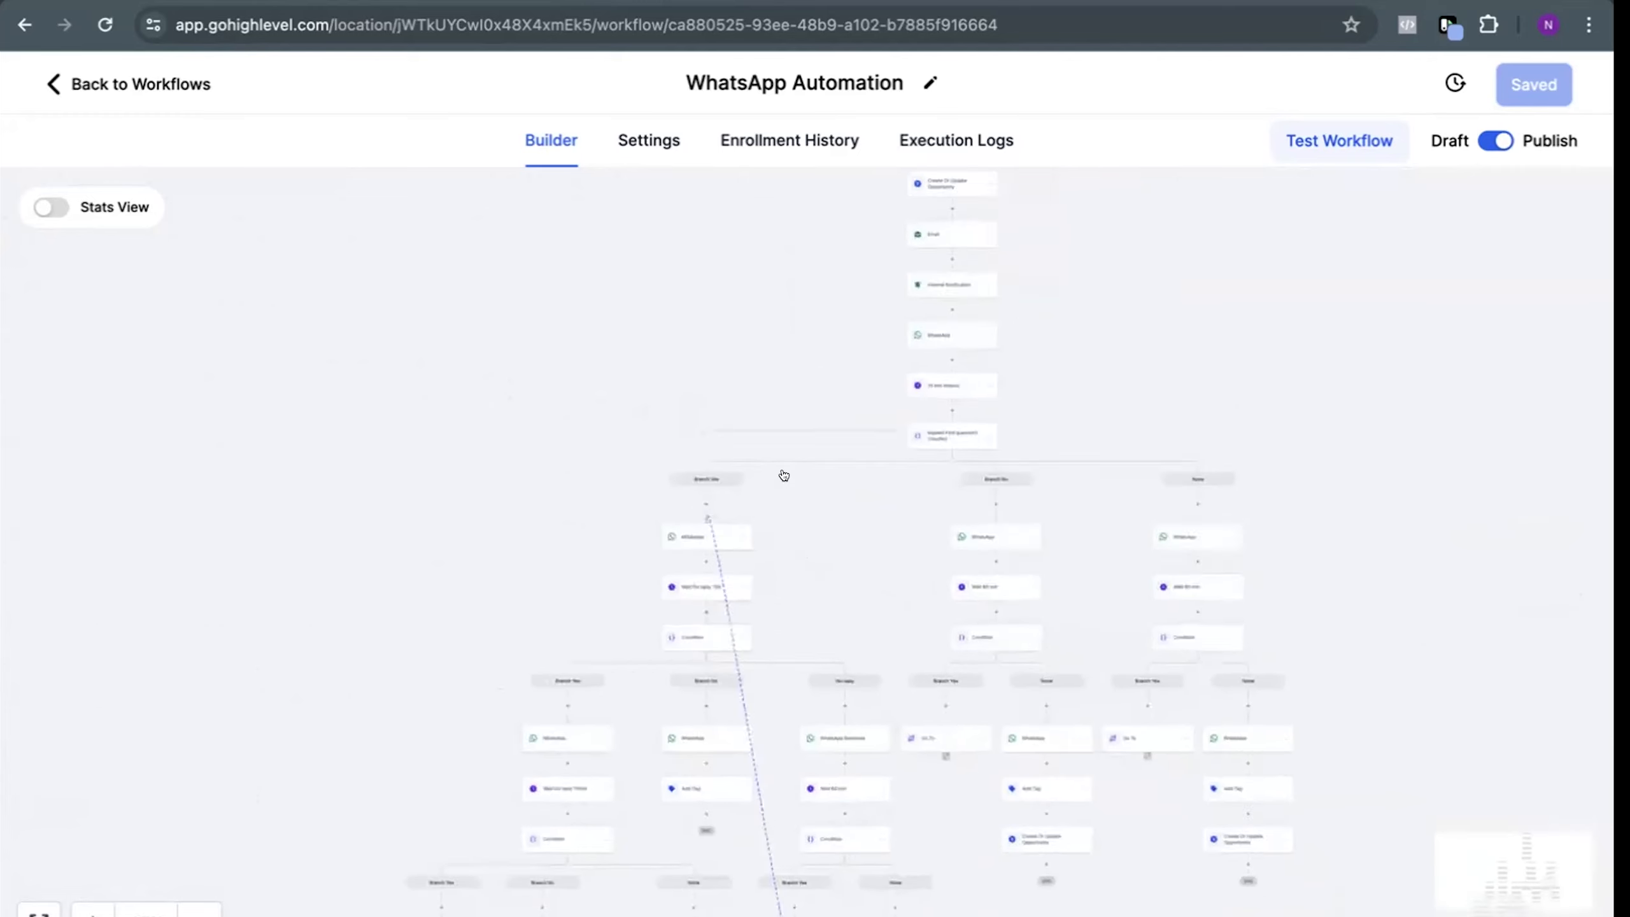
scroll(496, 817, "up", 5)
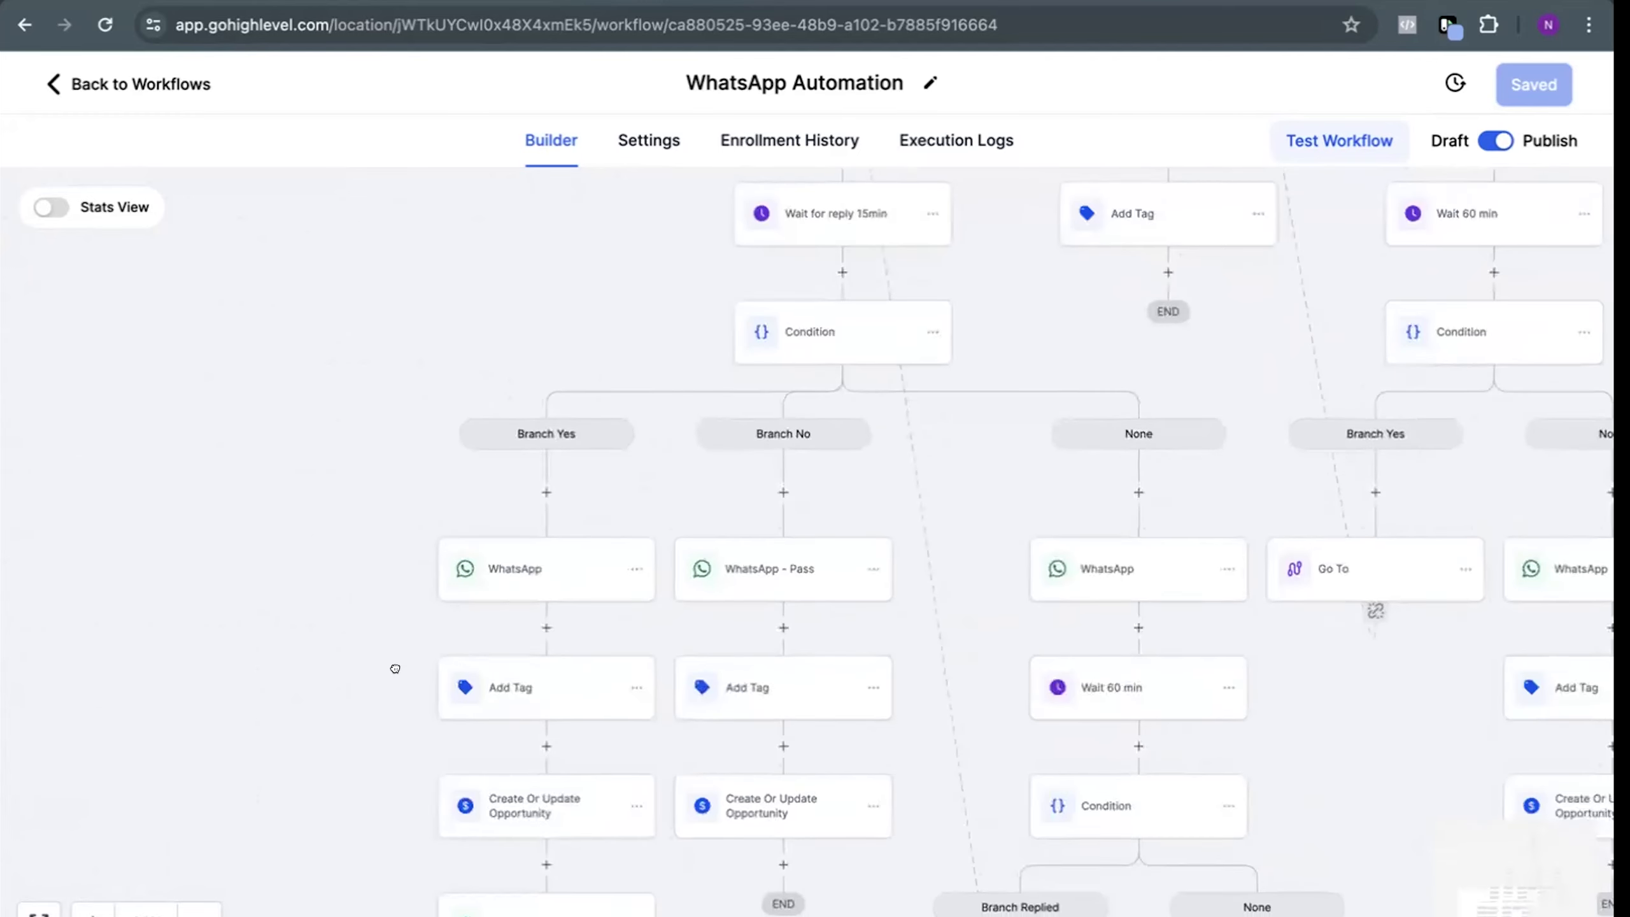
left_click(498, 831)
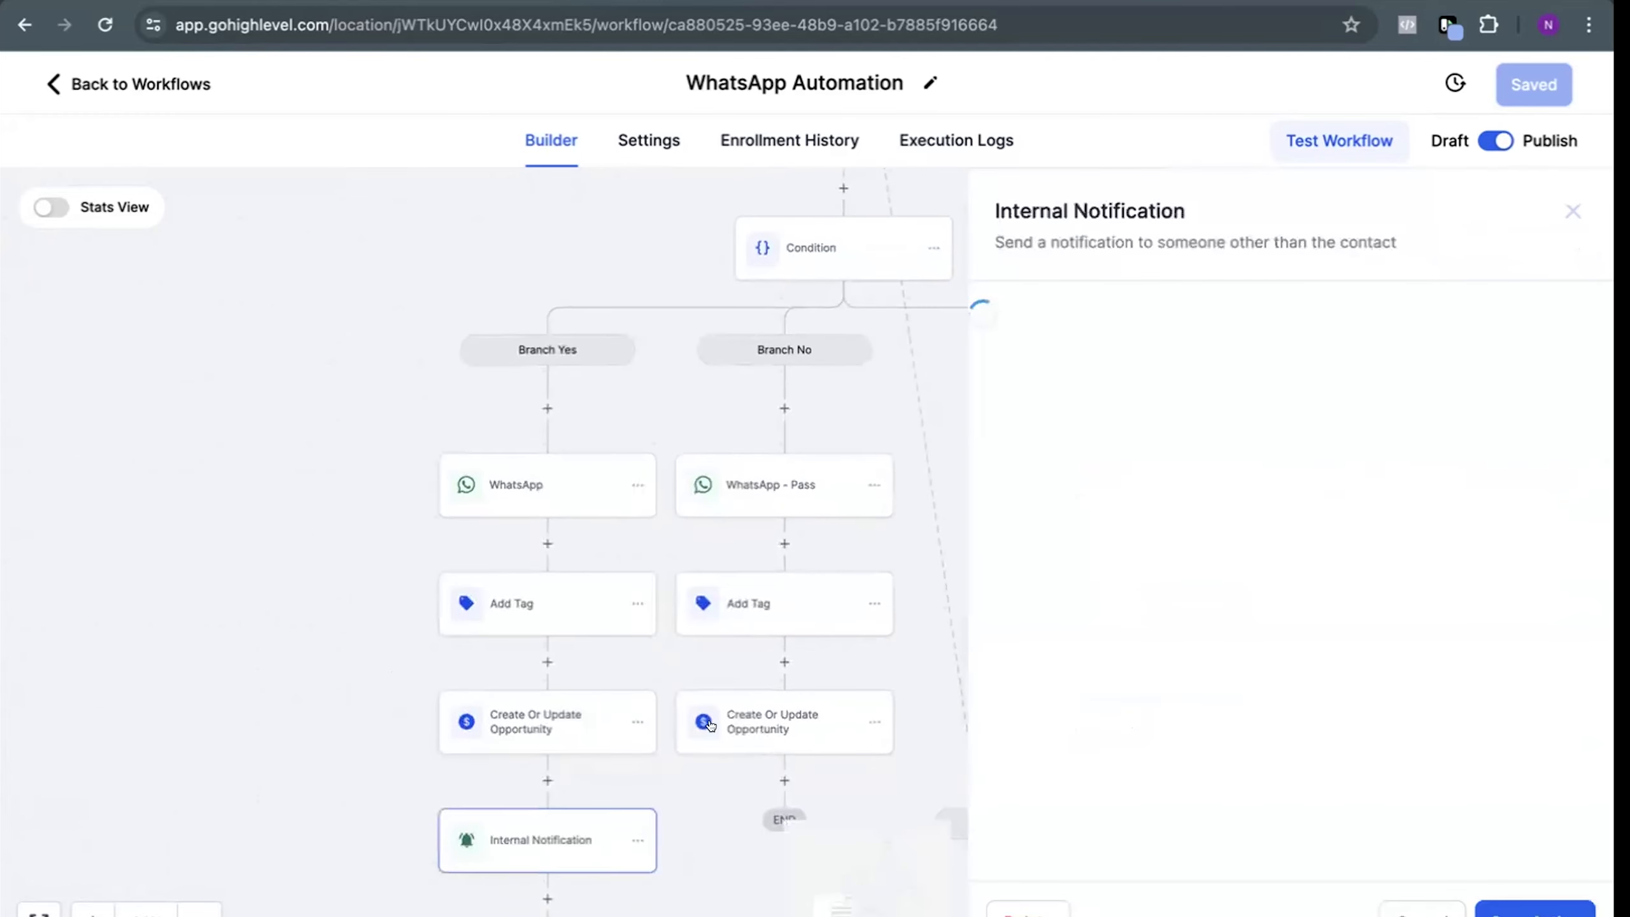
scroll(1120, 658, "down", 5)
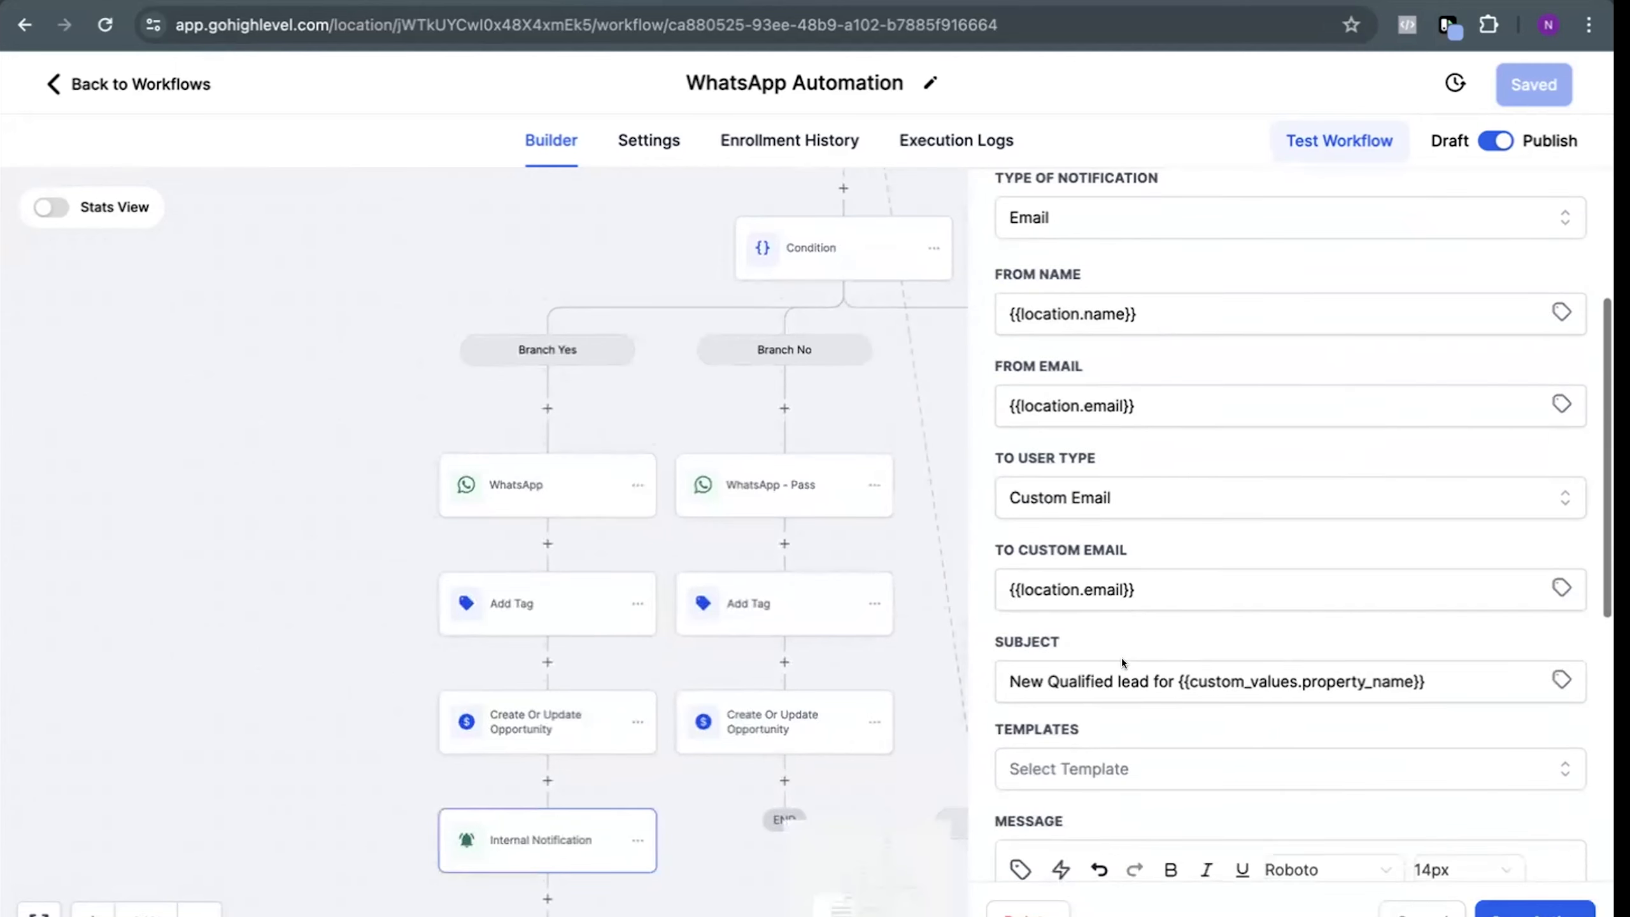
scroll(1121, 658, "down", 2)
left_click(1117, 437)
left_click_drag(1117, 432, 1143, 474)
left_click(1144, 475)
scroll(1158, 586, "down", 2)
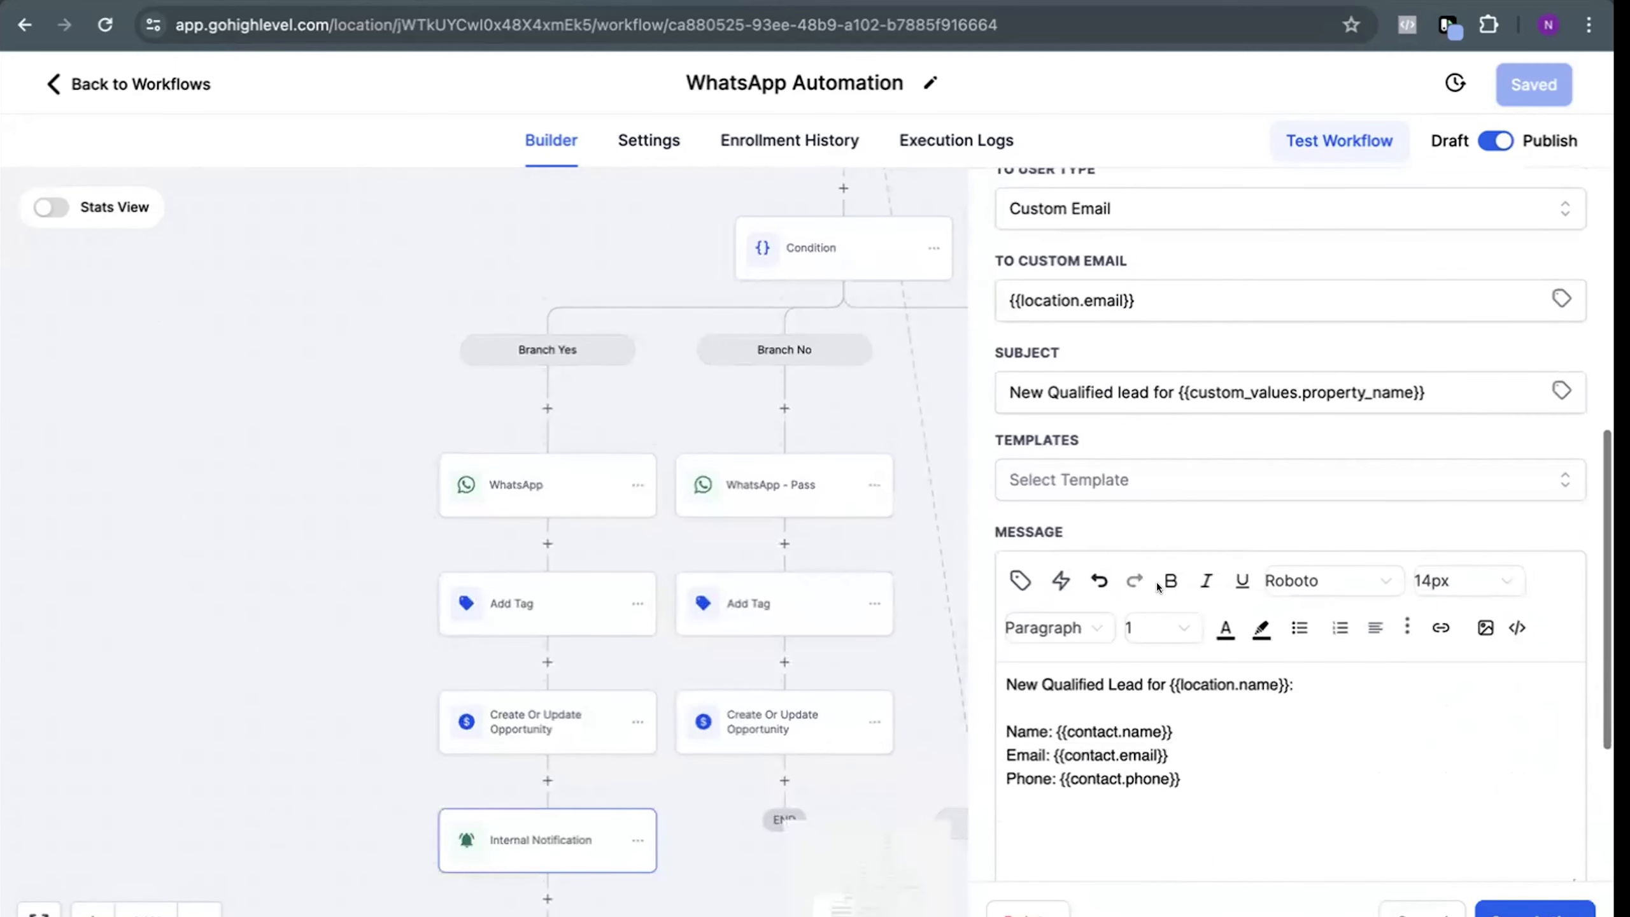
Review the Internal Notification's type, sender fields and message body, and save the action
scroll(1158, 586, "up", 1)
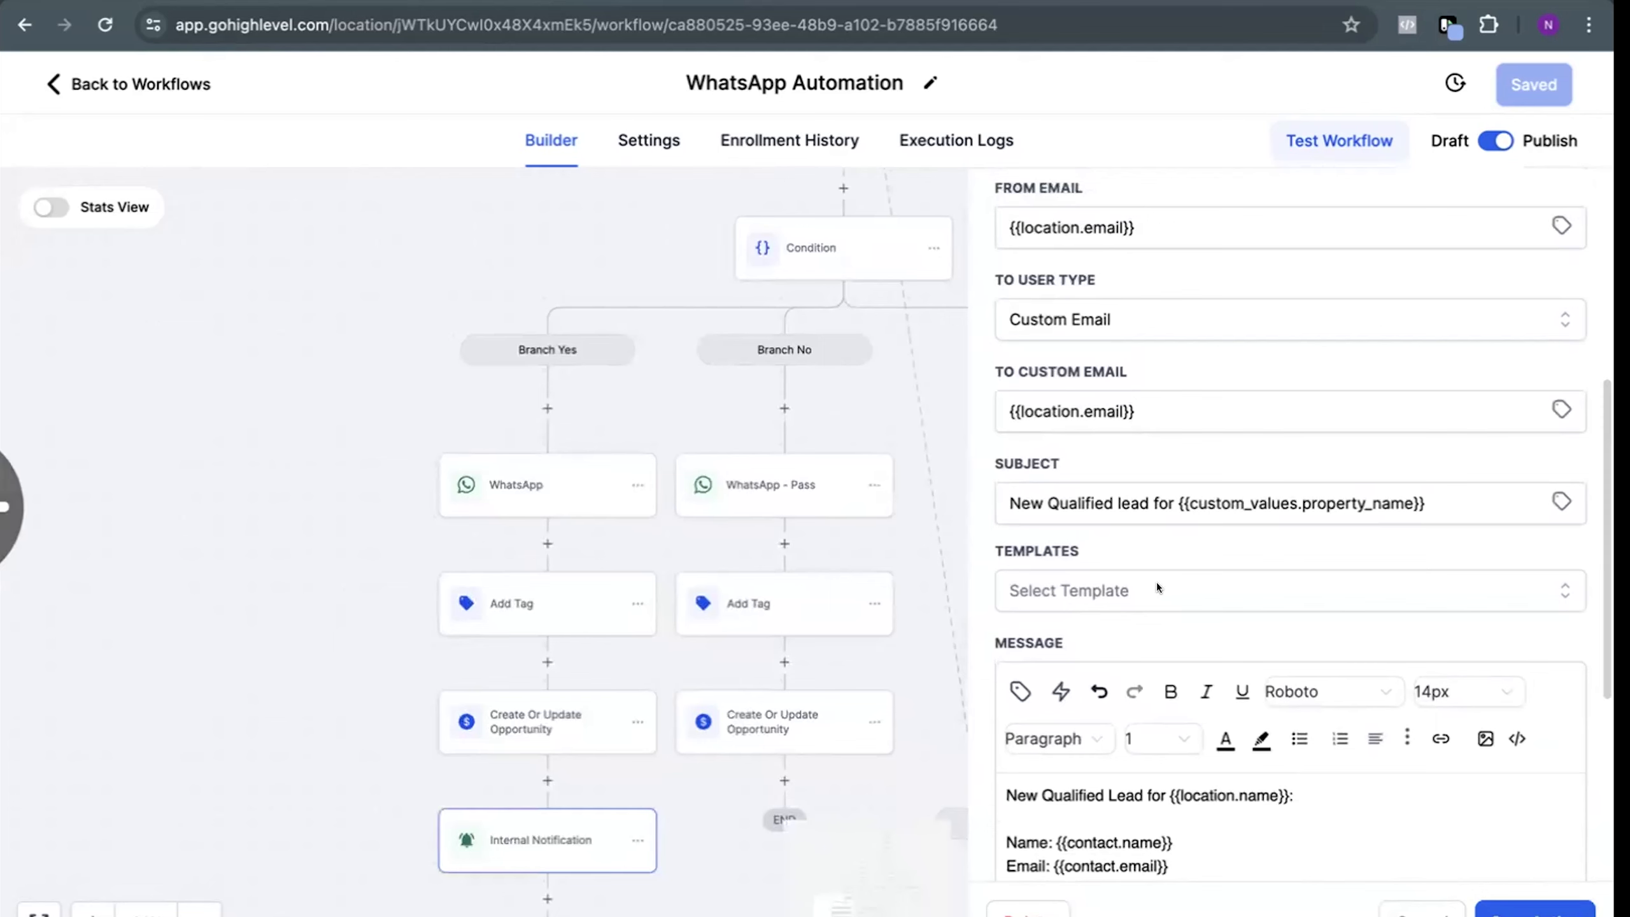
scroll(1157, 494, "up", 3)
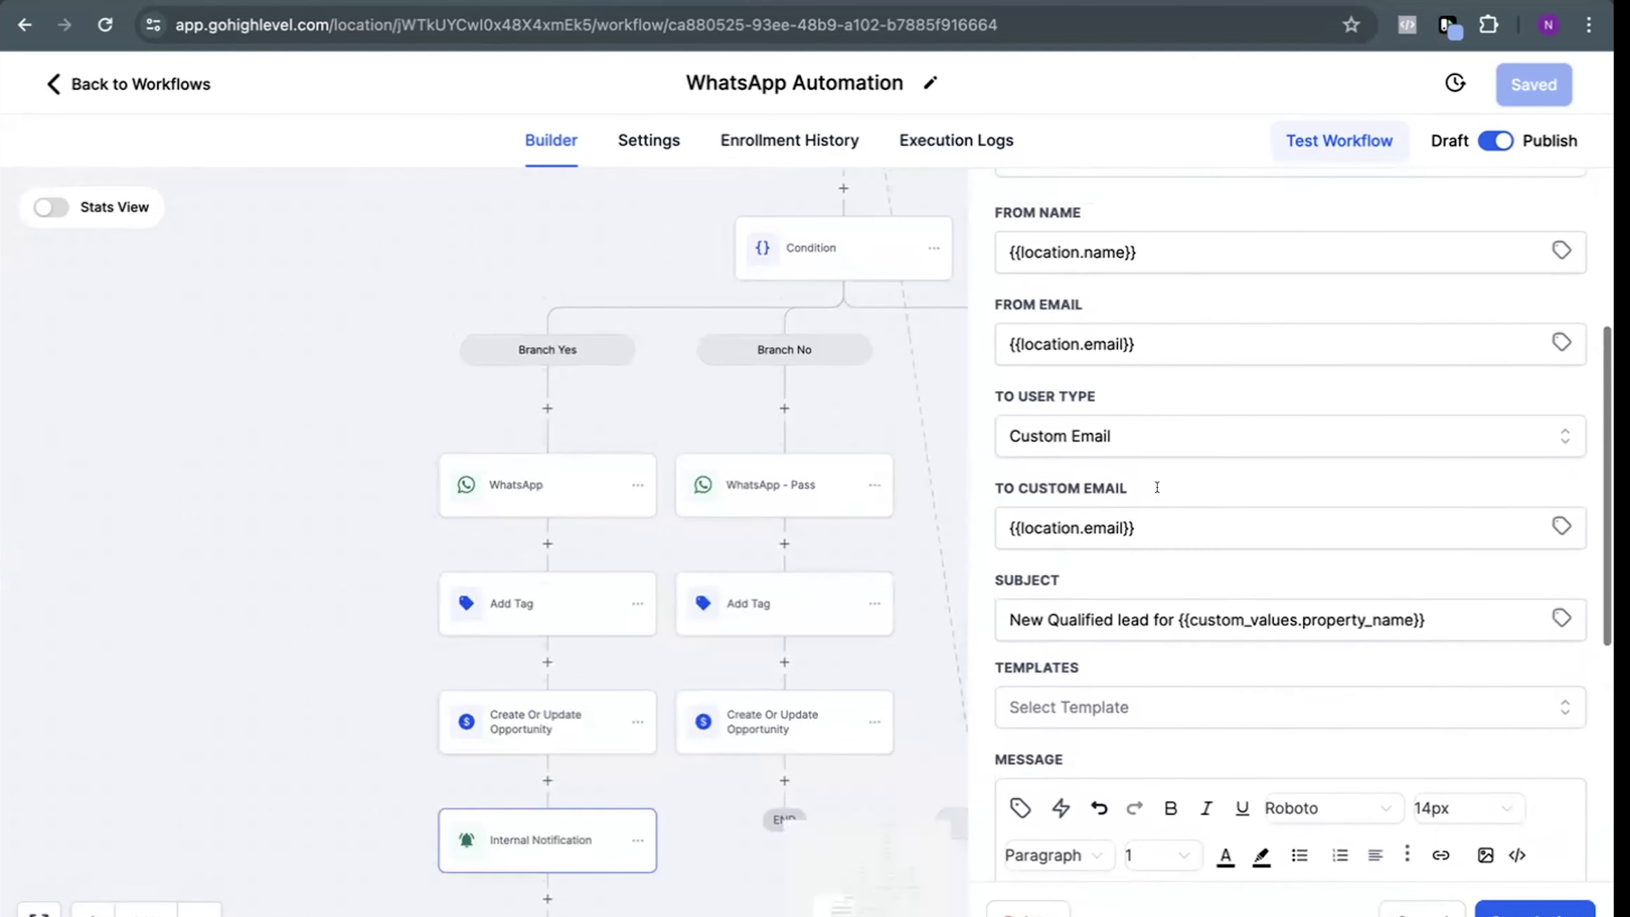
scroll(1157, 486, "up", 2)
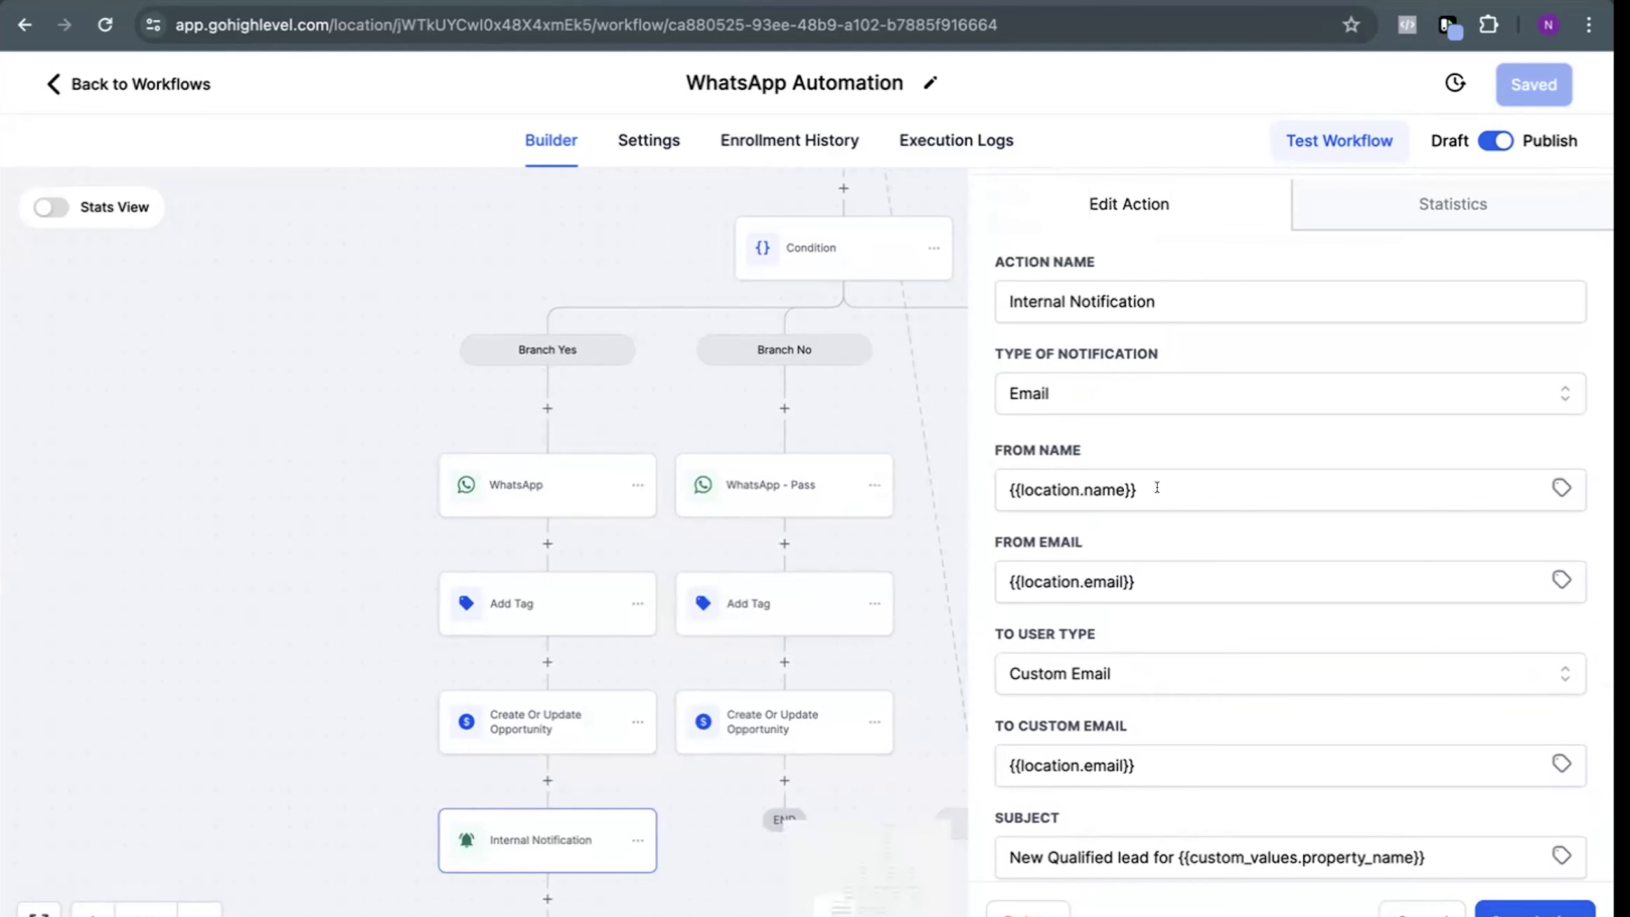
scroll(1157, 488, "down", 7)
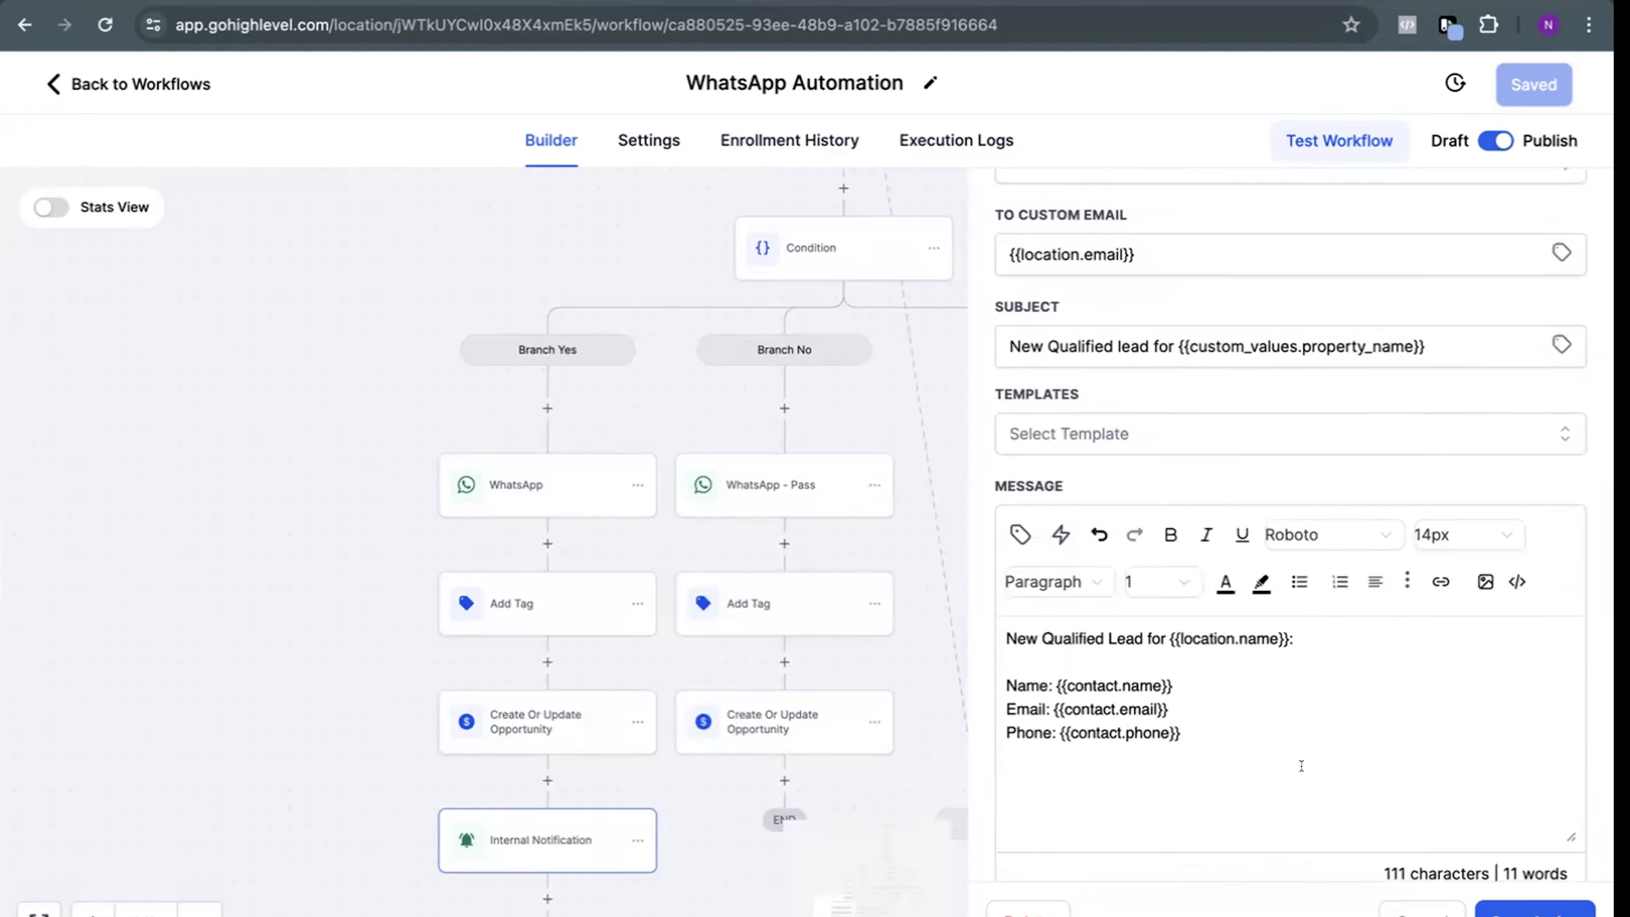
scroll(1301, 766, "down", 3)
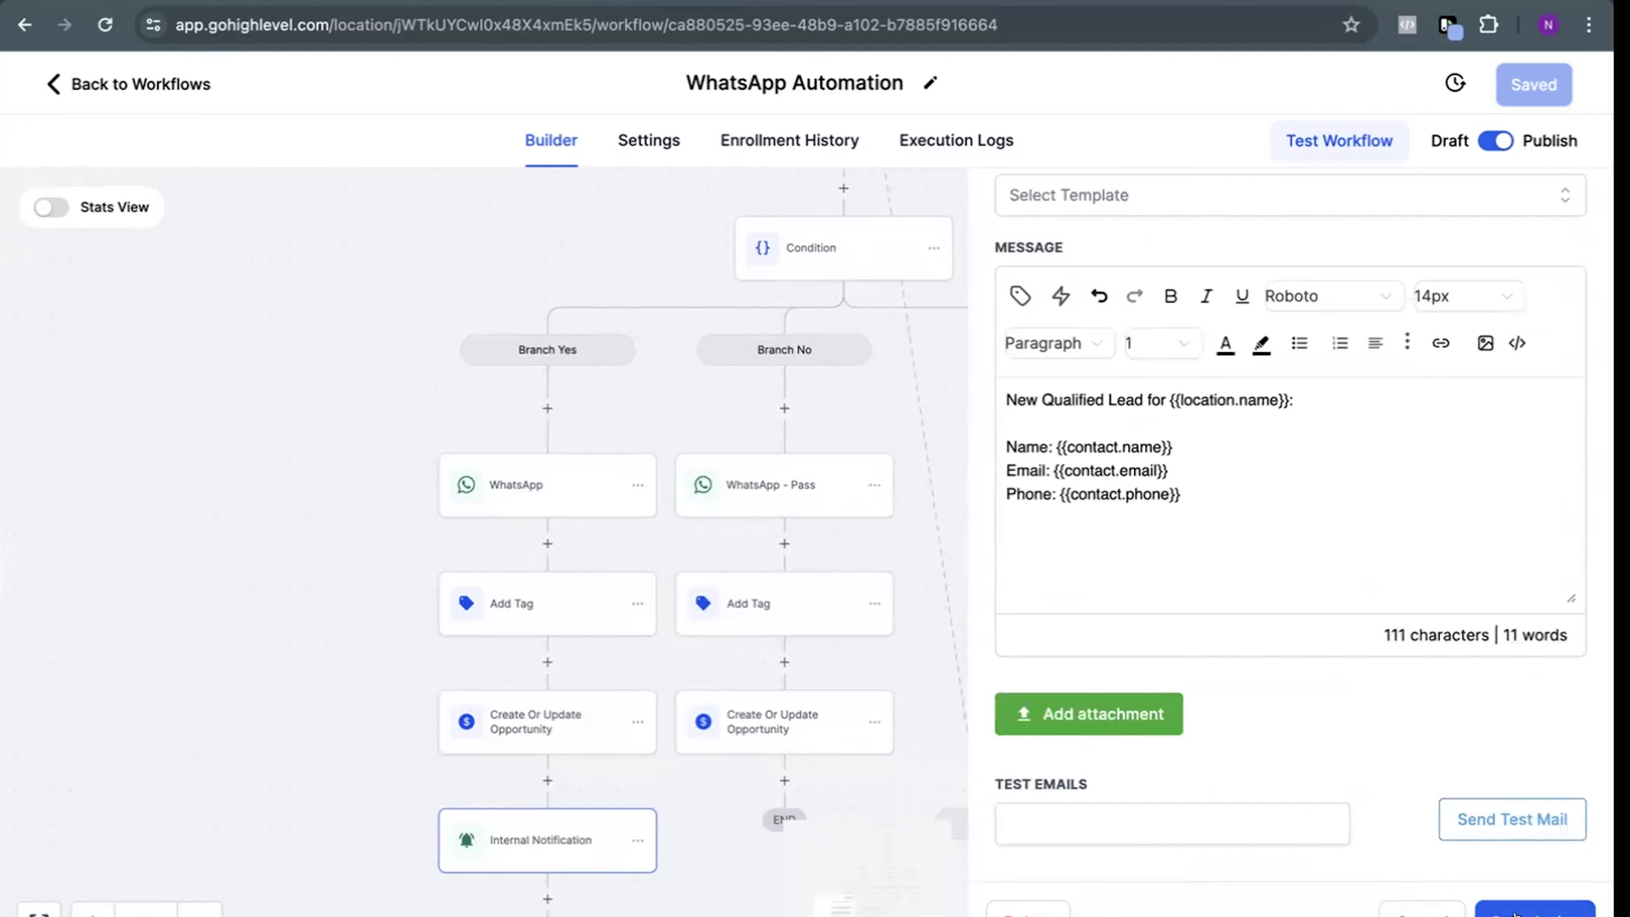
left_click(1514, 912)
Survey the workflow's reply branches from the first-question condition down to their closing tag, opportunity and notification actions
scroll(925, 764, "down", 3)
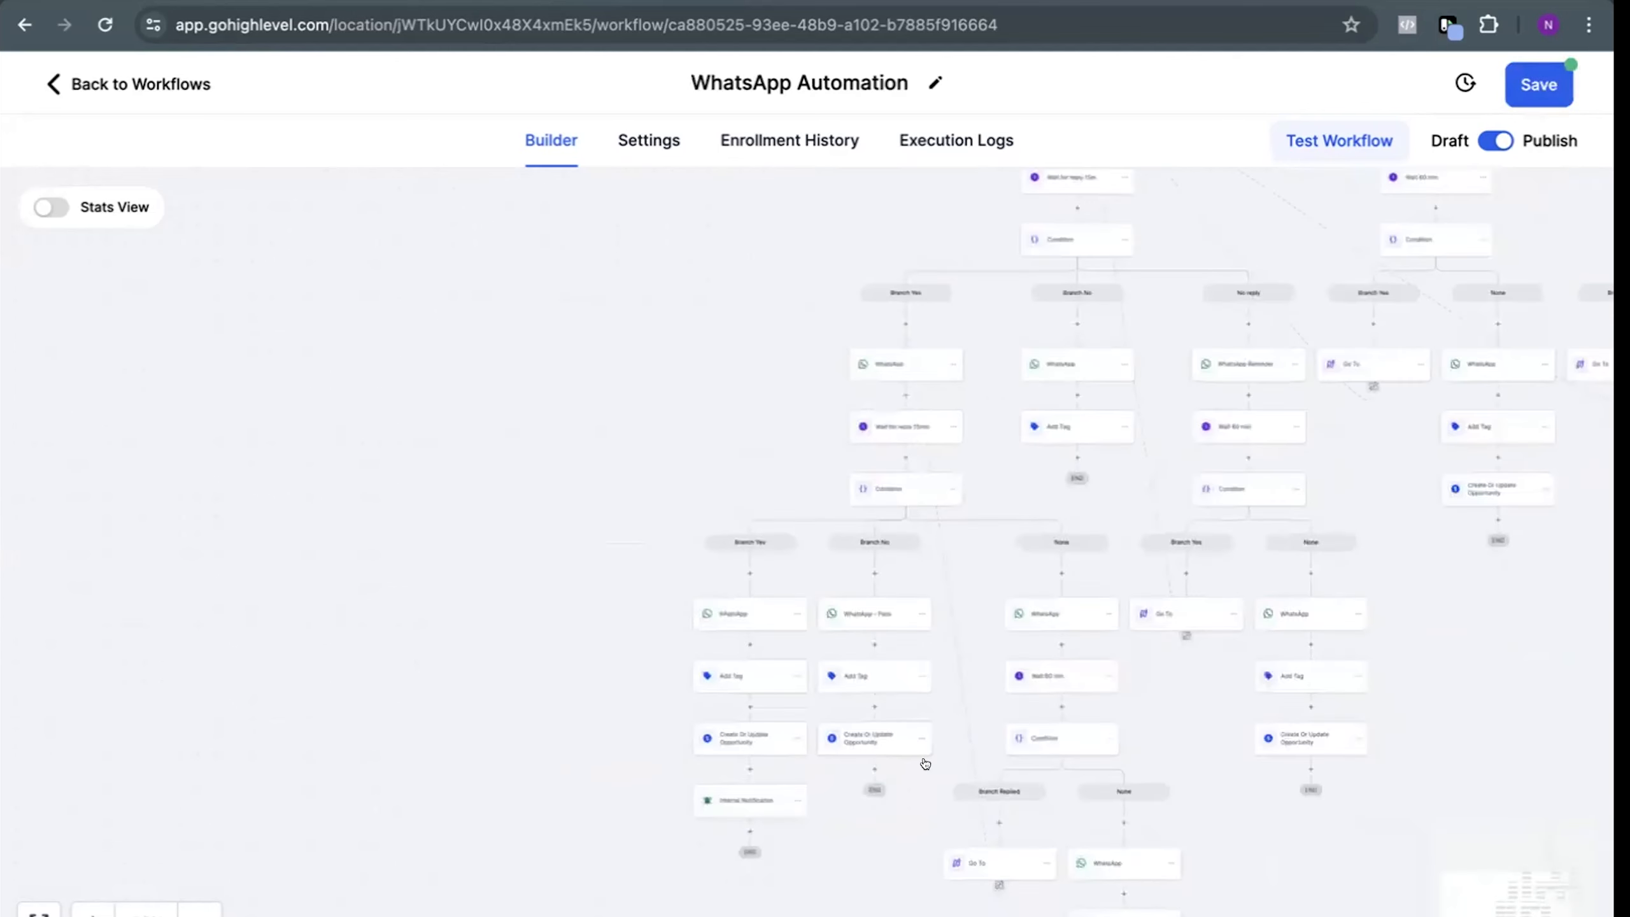
left_click_drag(921, 308, 537, 763)
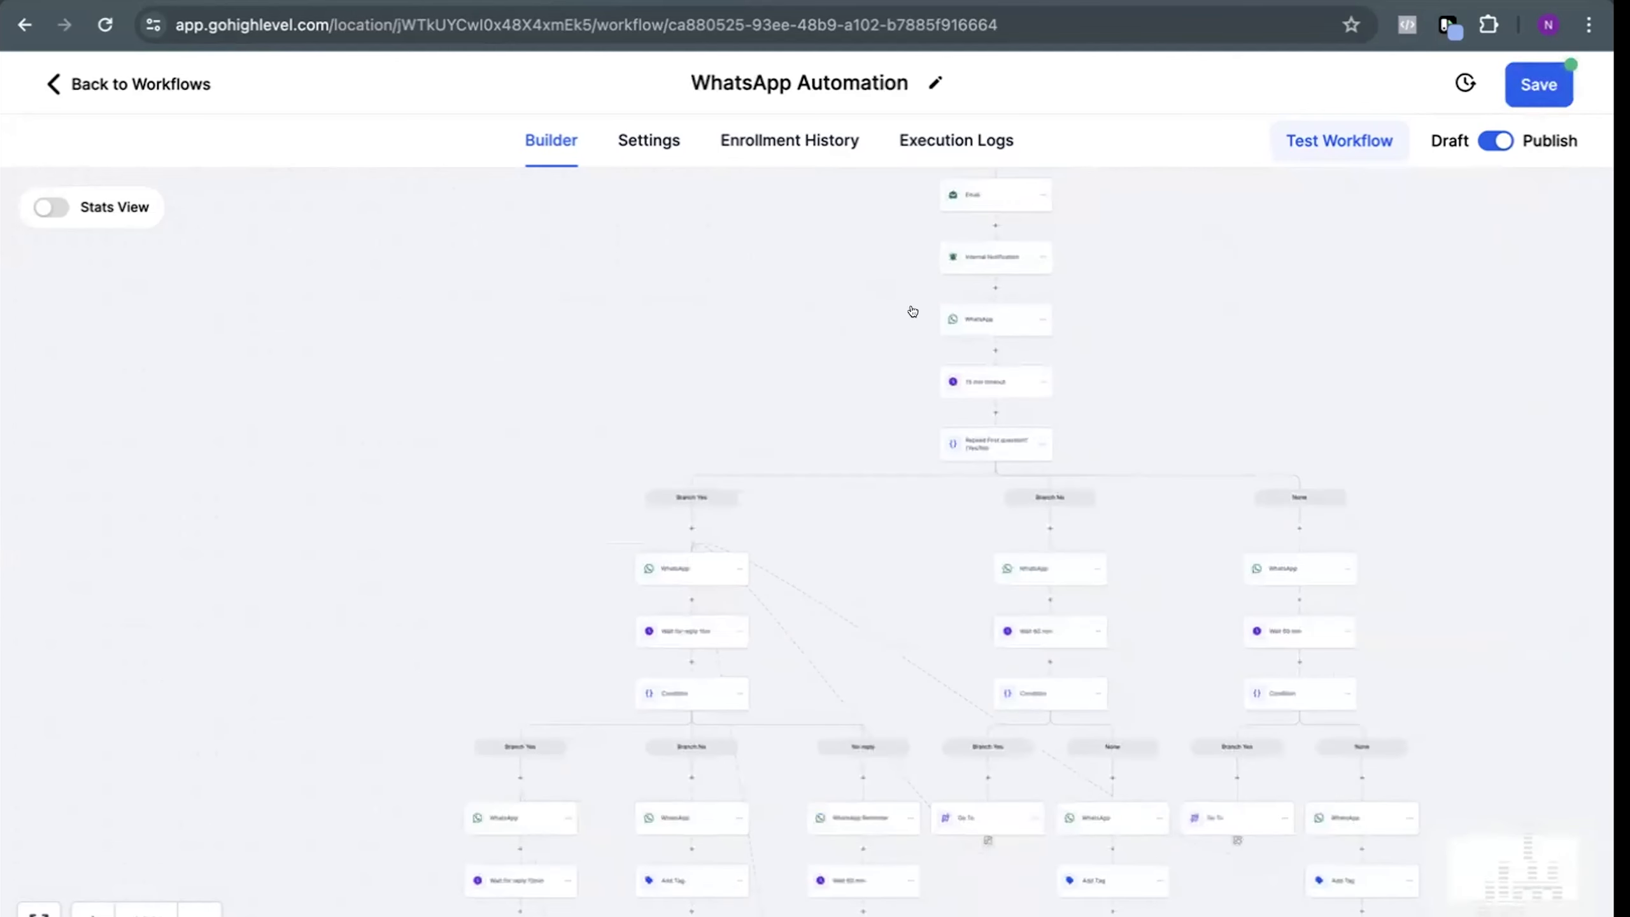
left_click_drag(769, 402, 864, 140)
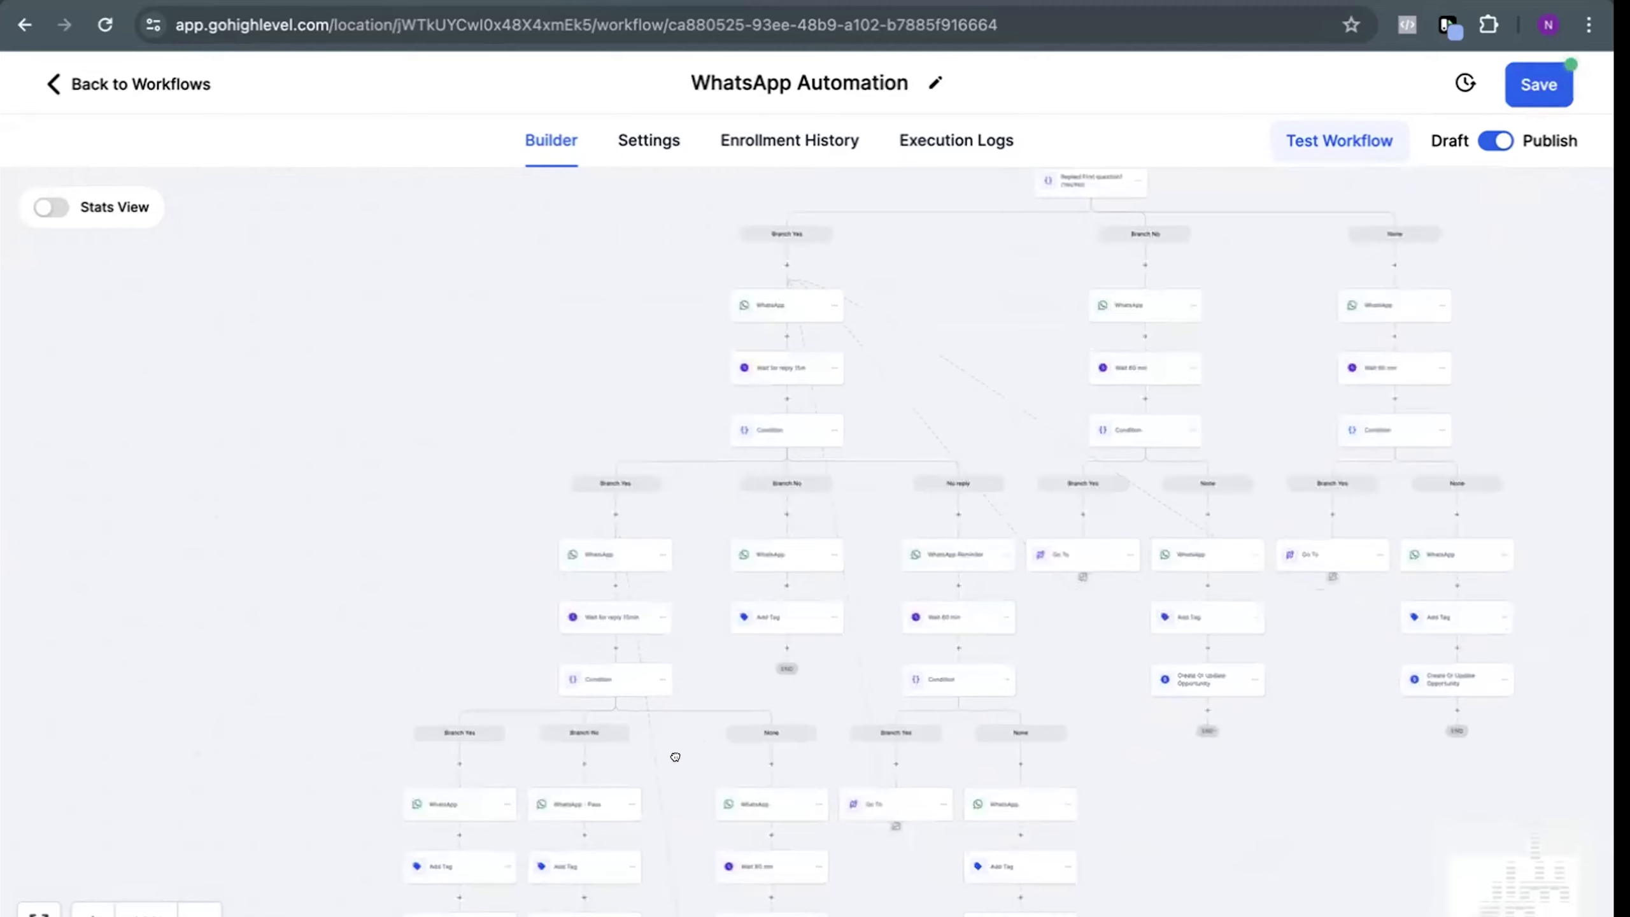
left_click_drag(675, 757, 756, 436)
scroll(737, 809, "up", 3)
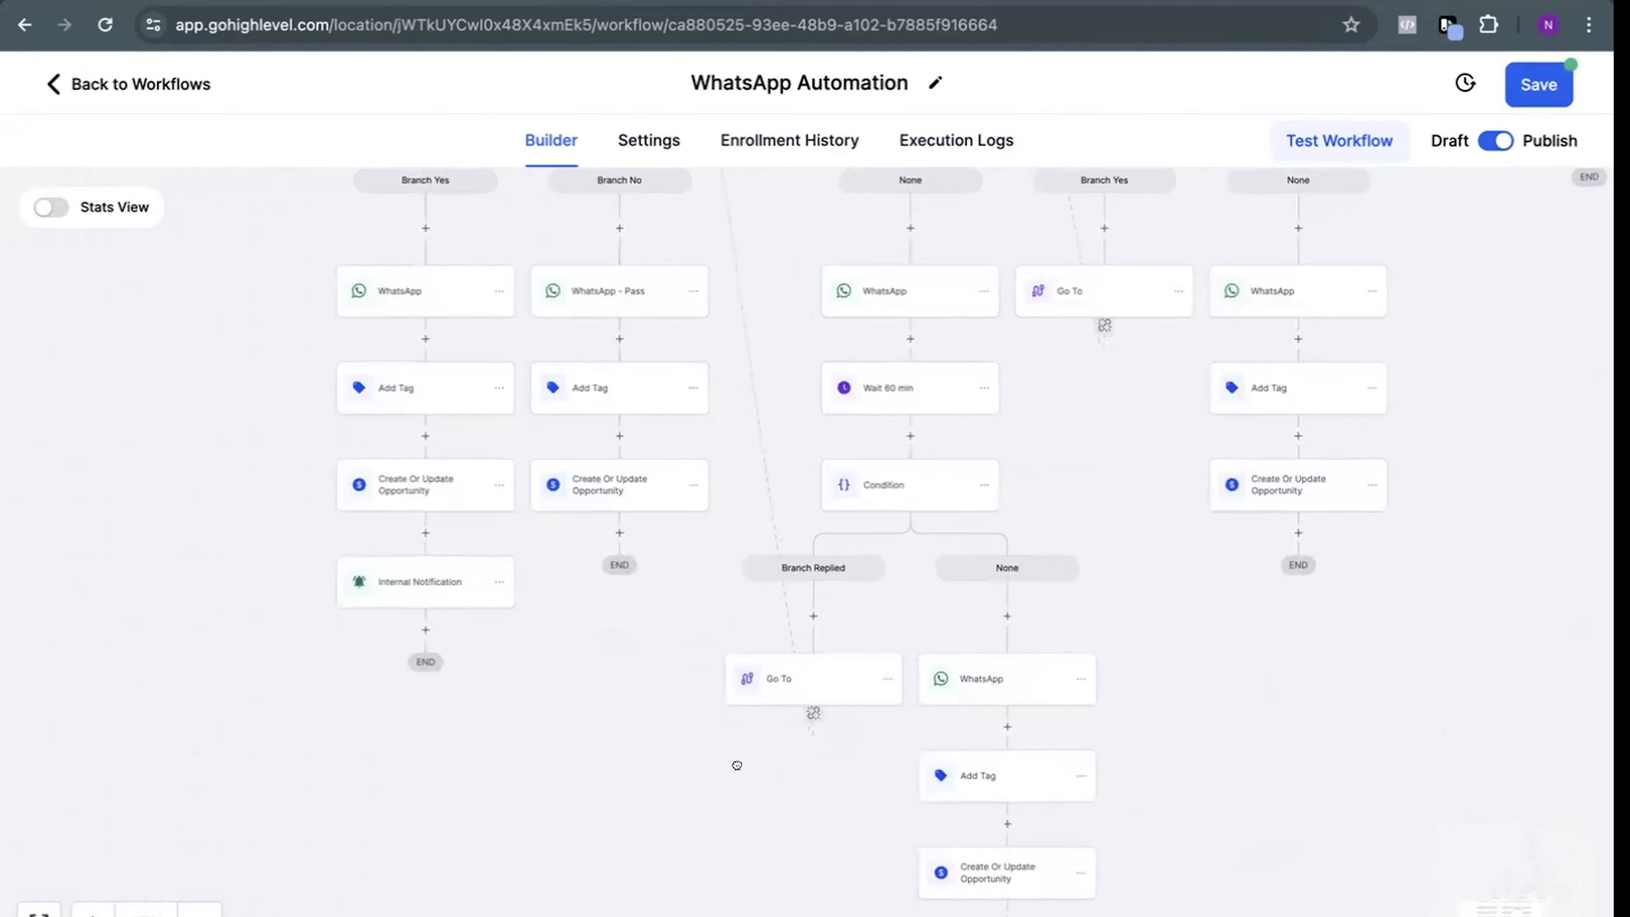
scroll(737, 765, "down", 1)
scroll(737, 766, "up", 5)
scroll(737, 766, "left", 2)
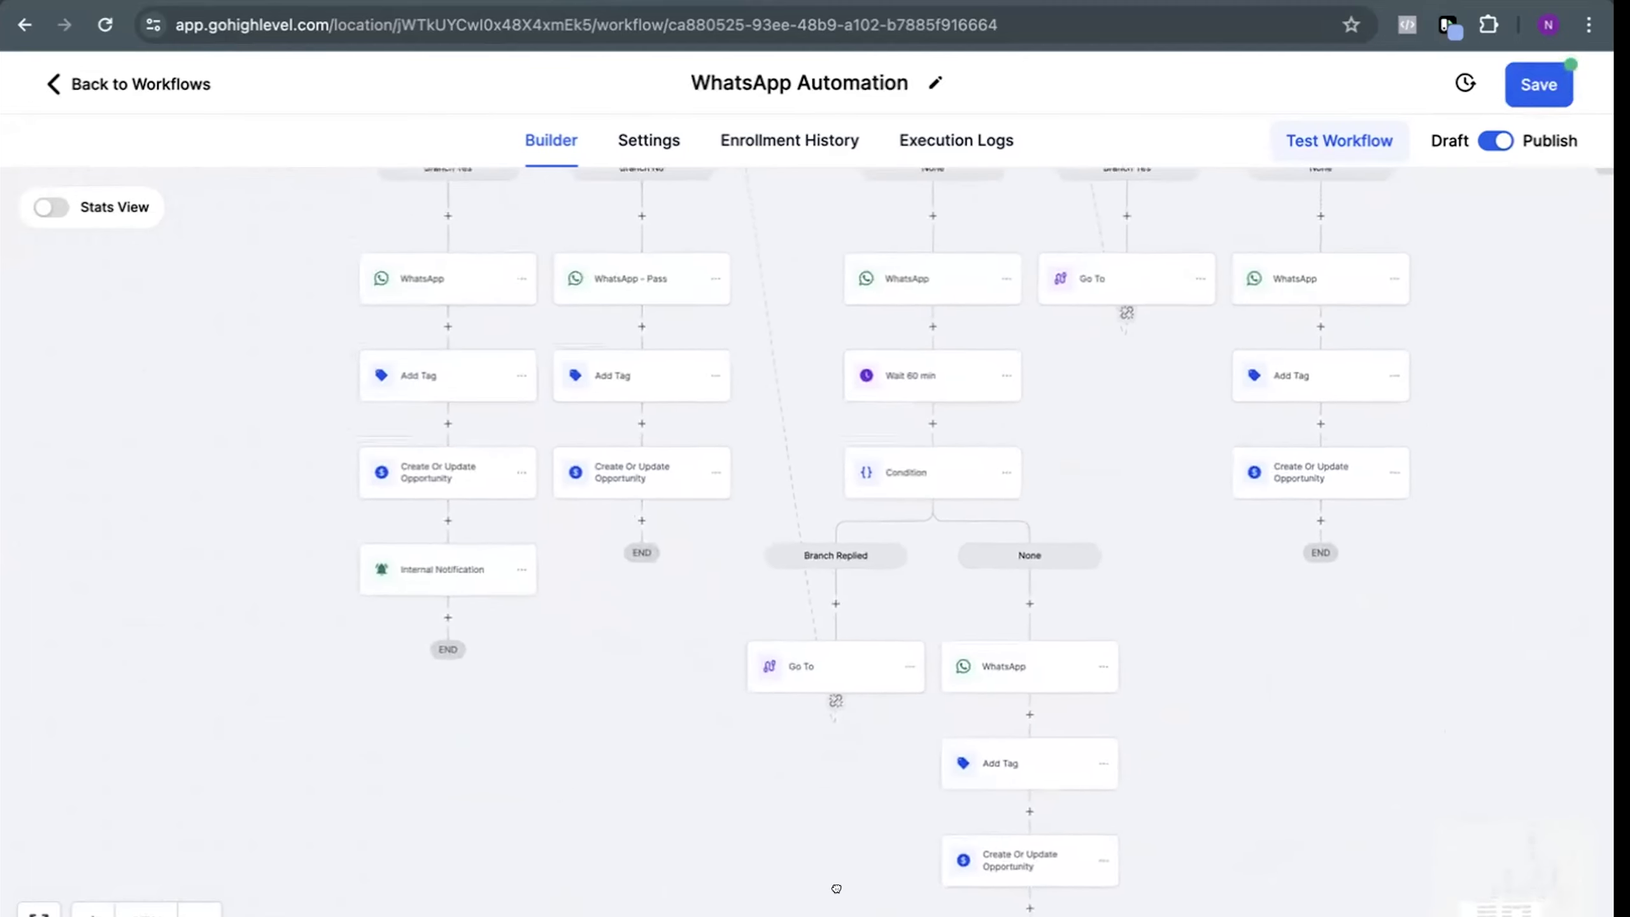